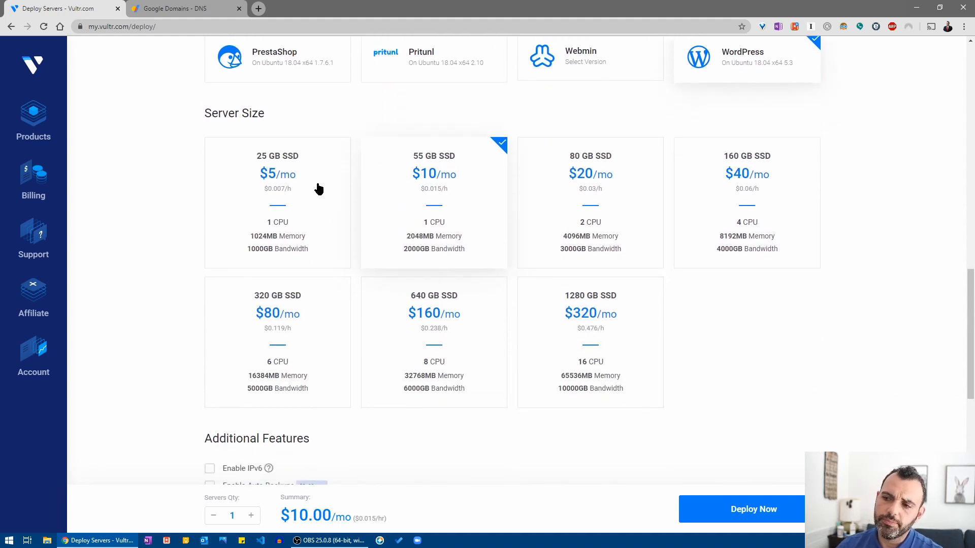
# Select the 25 GB SSD $5/mo plan and look over the Additional Features.
pyautogui.click(319, 189)
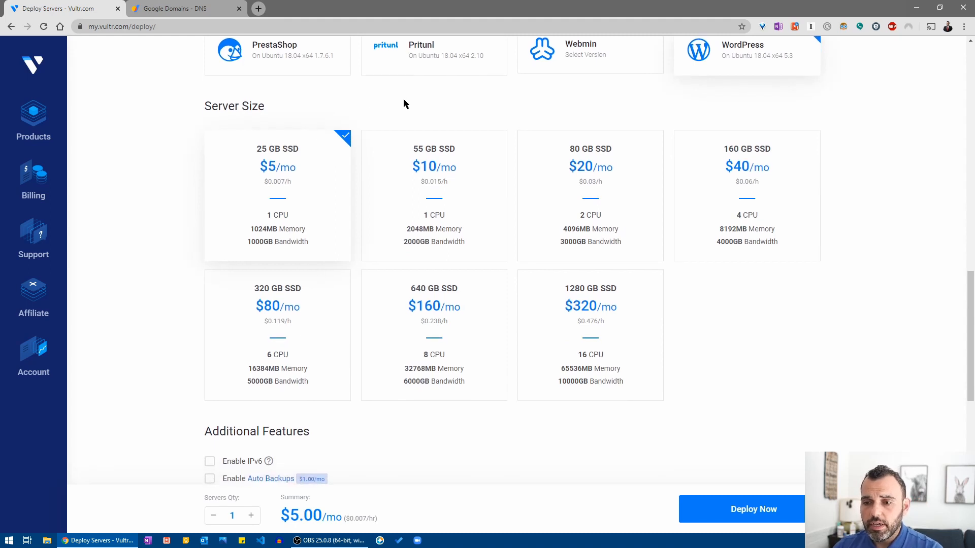
pyautogui.scroll(-3, 404, 104)
pyautogui.scroll(-3, 405, 104)
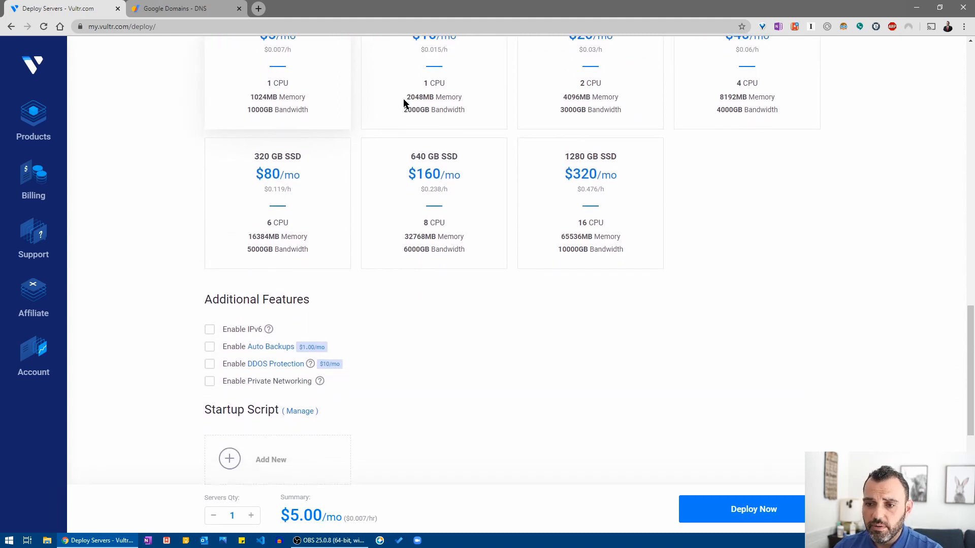
pyautogui.scroll(-3, 404, 108)
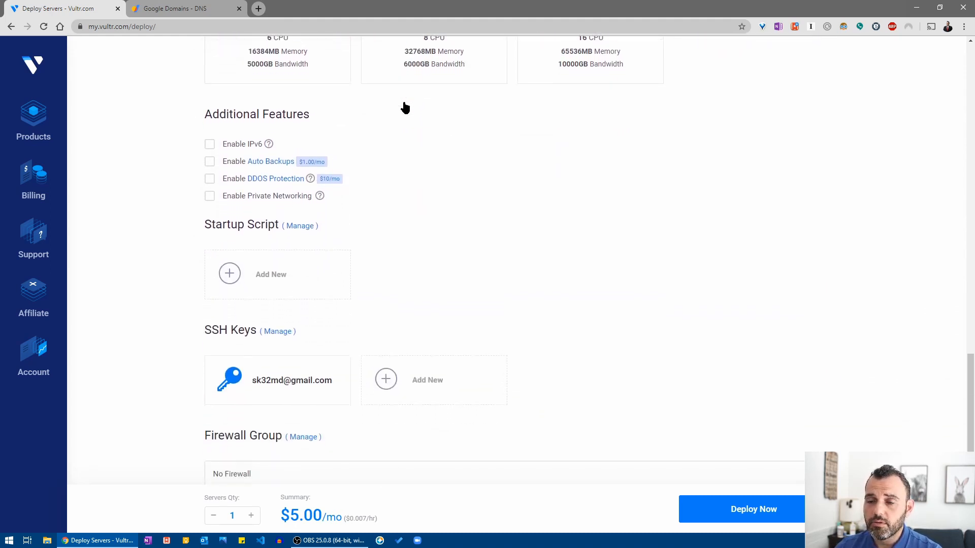
pyautogui.scroll(1, 404, 108)
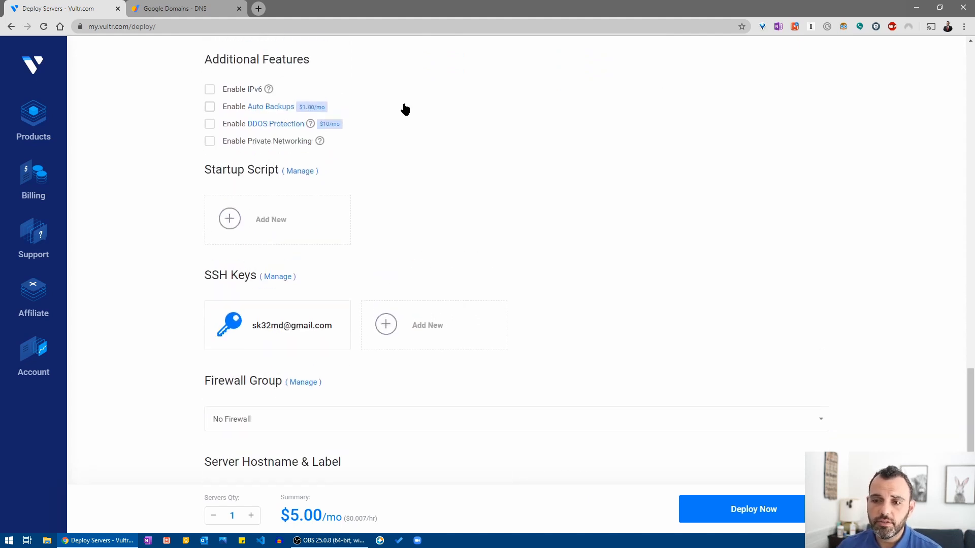
pyautogui.scroll(-2, 404, 108)
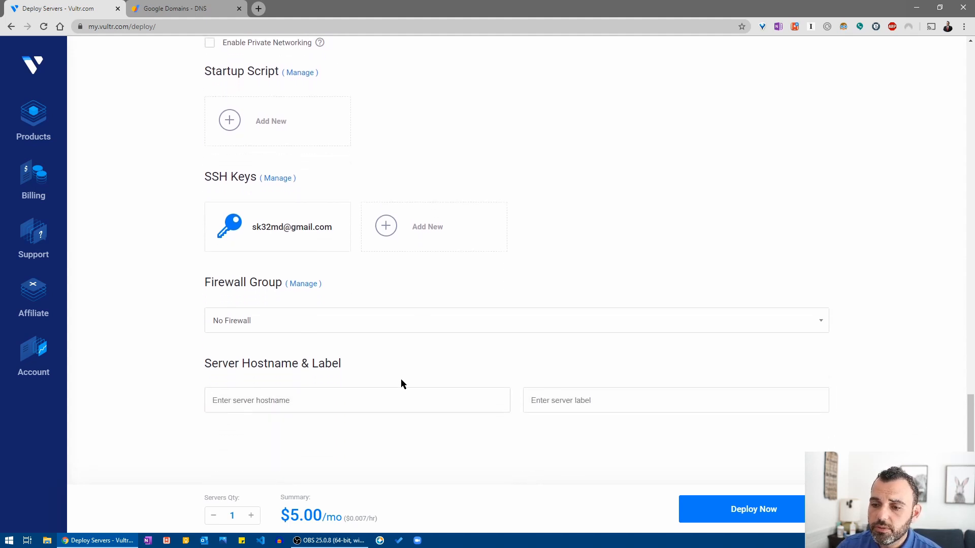
# Set the hostname to itadmin.business and deploy the server.
pyautogui.click(397, 397)
pyautogui.write('it')
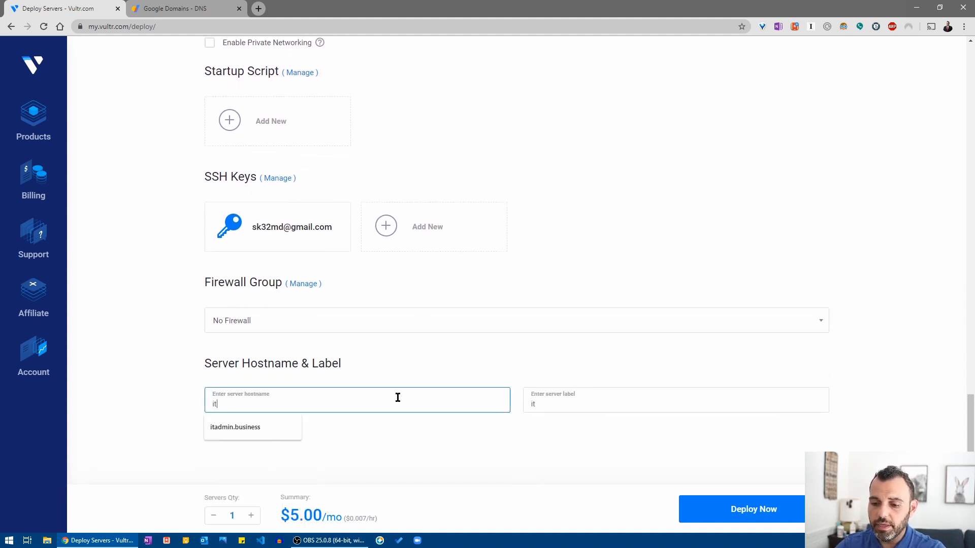
pyautogui.write('admin')
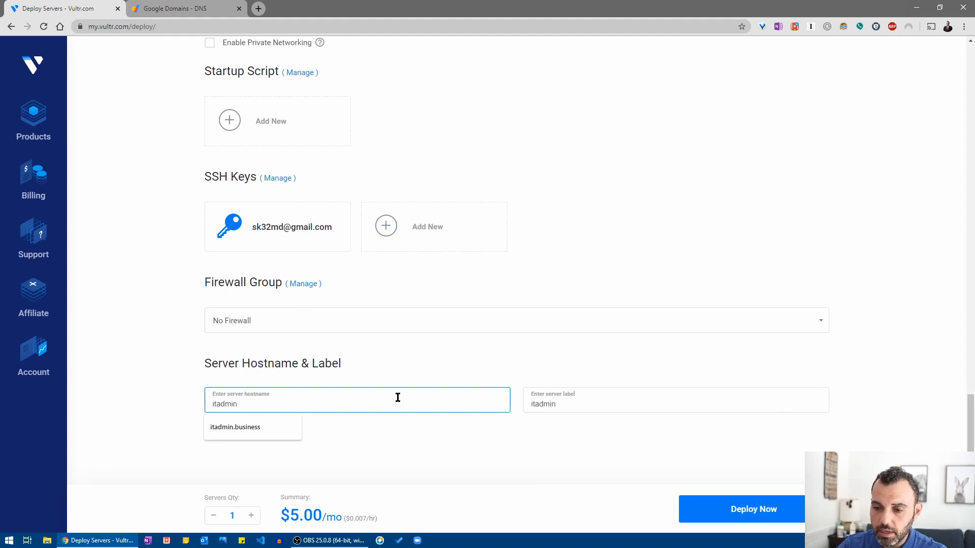
pyautogui.write('.busines')
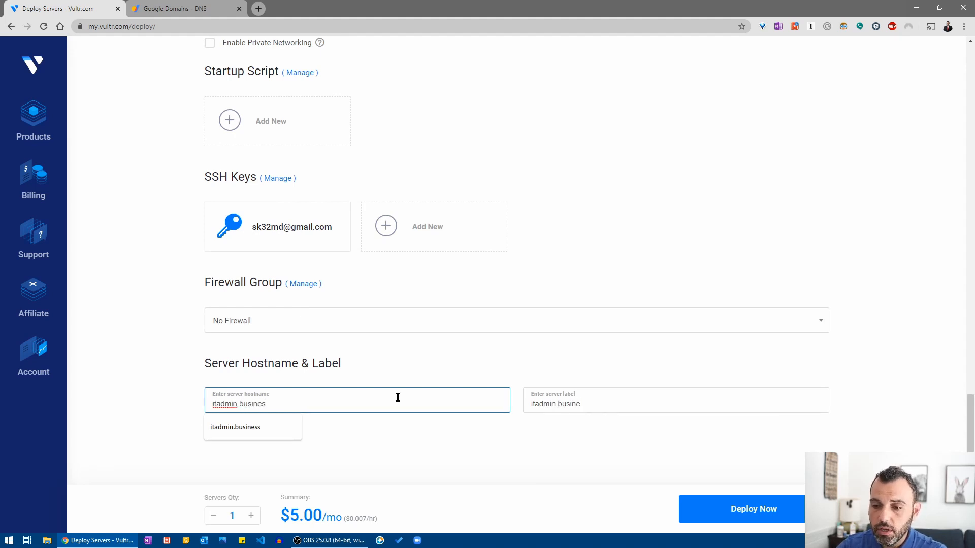
pyautogui.write('s')
pyautogui.press('Tab')
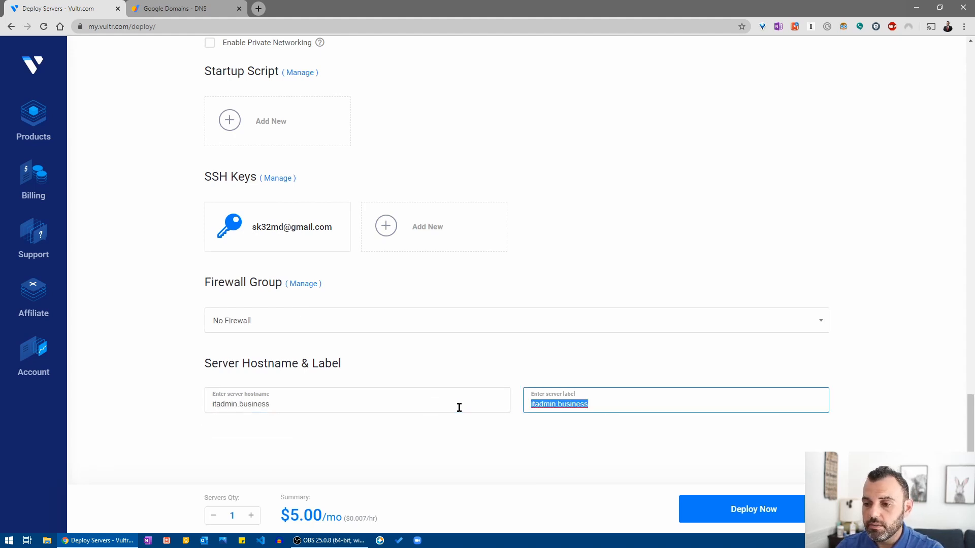
pyautogui.click(708, 505)
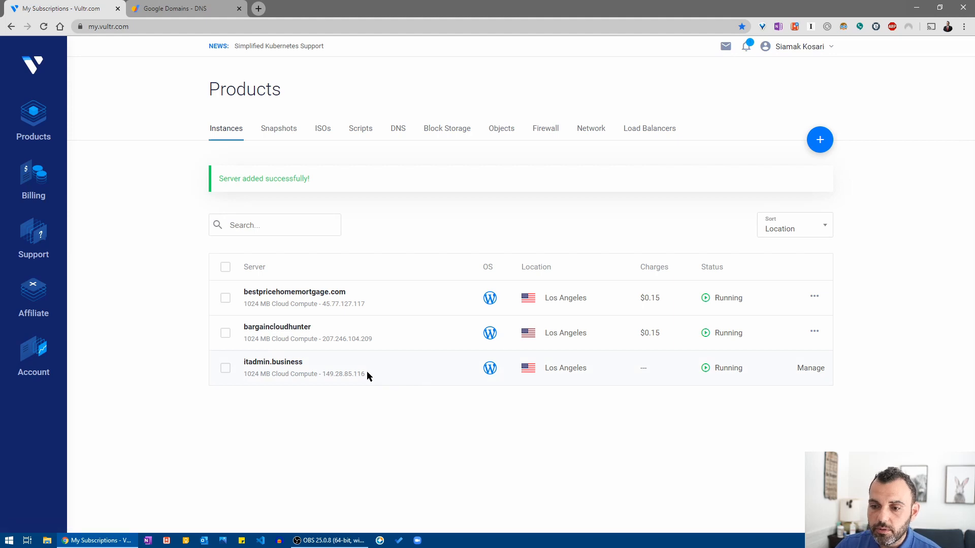
# Copy the new server's IP address 149.28.85.116 and go to Google Domains.
pyautogui.moveTo(328, 382); pyautogui.dragTo(324, 378)
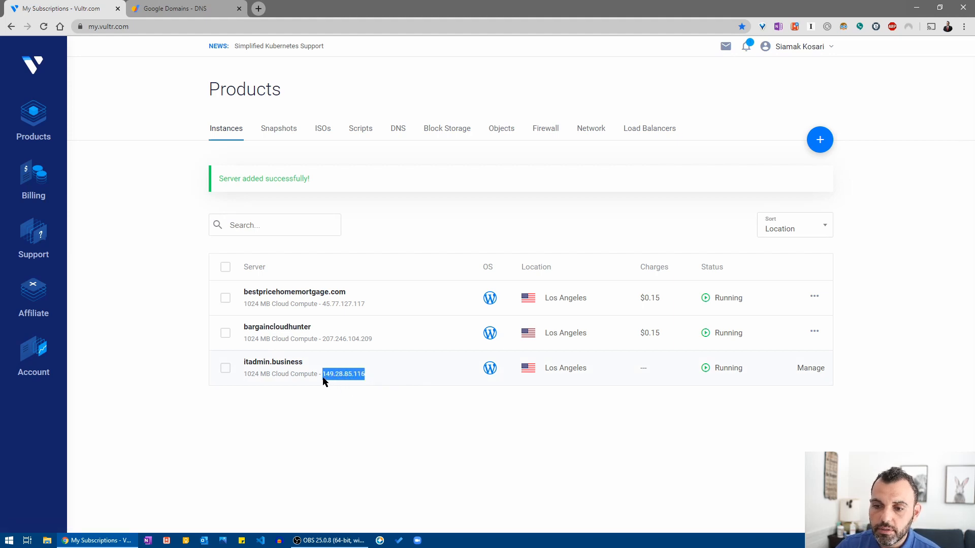
pyautogui.rightClick(334, 381)
pyautogui.click(356, 385)
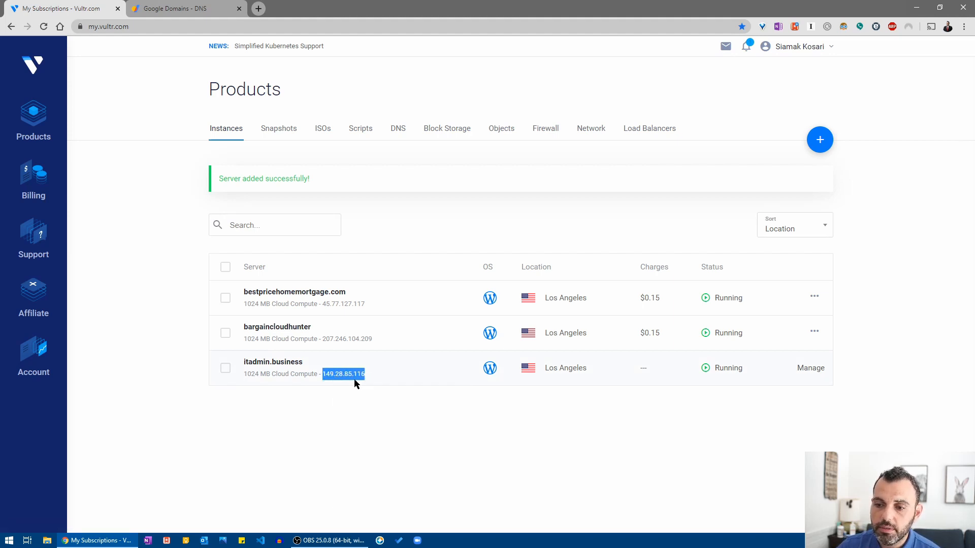
pyautogui.click(189, 18)
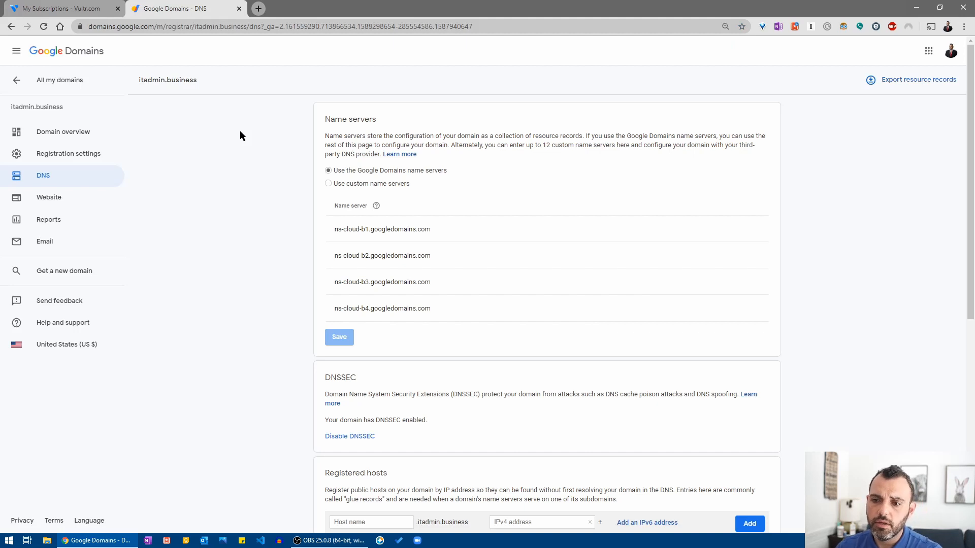
# Add a custom @ A record with the pasted IP 149.28.85.116.
pyautogui.scroll(-6, 273, 249)
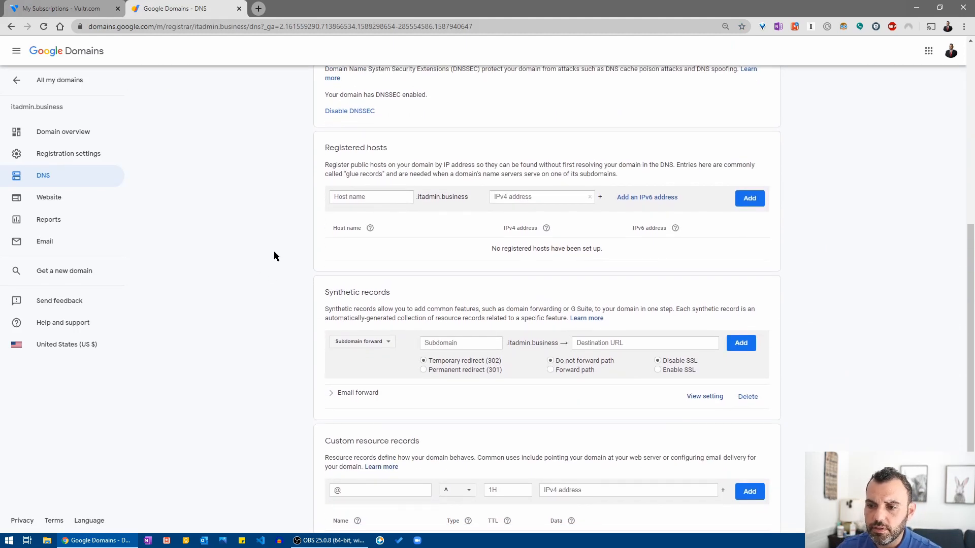
pyautogui.scroll(-1, 274, 255)
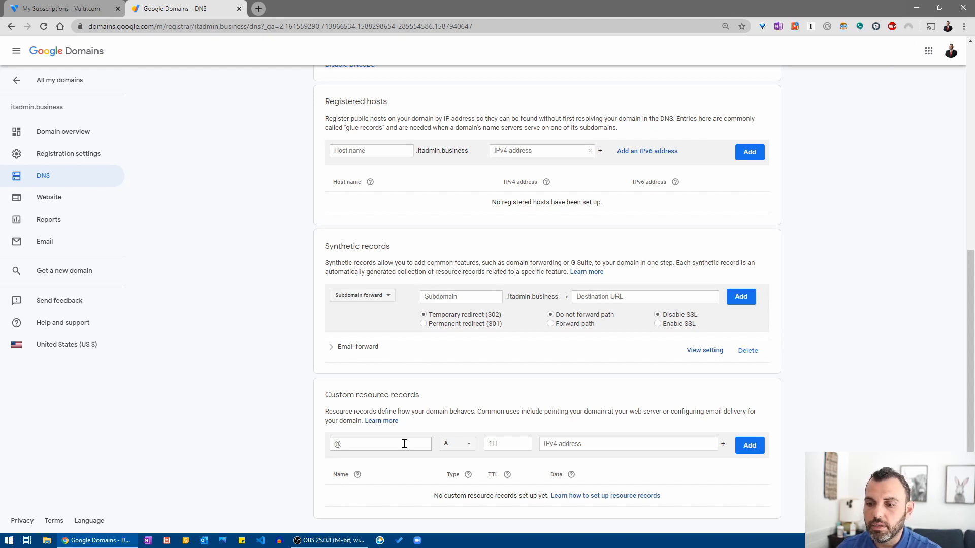
pyautogui.click(404, 443)
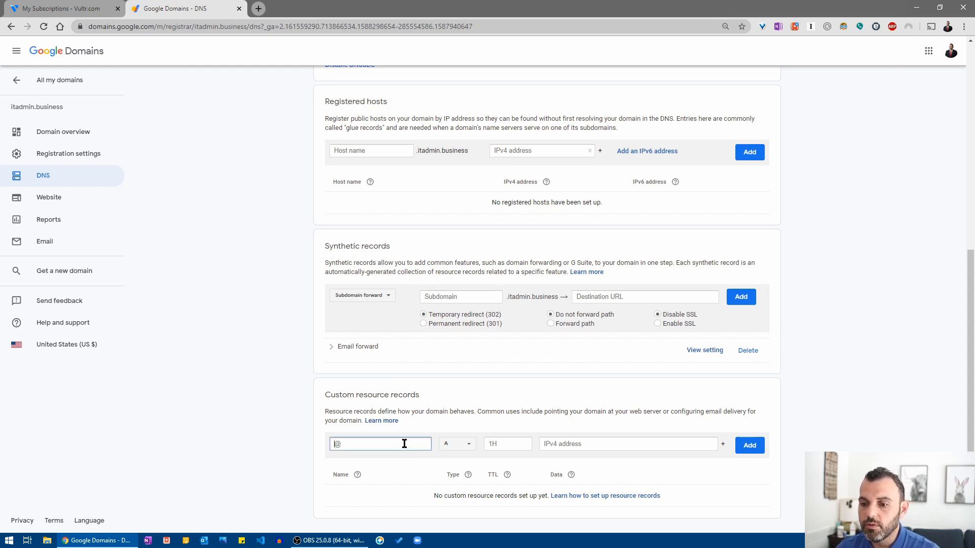
pyautogui.click(592, 443)
pyautogui.rightClick(593, 444)
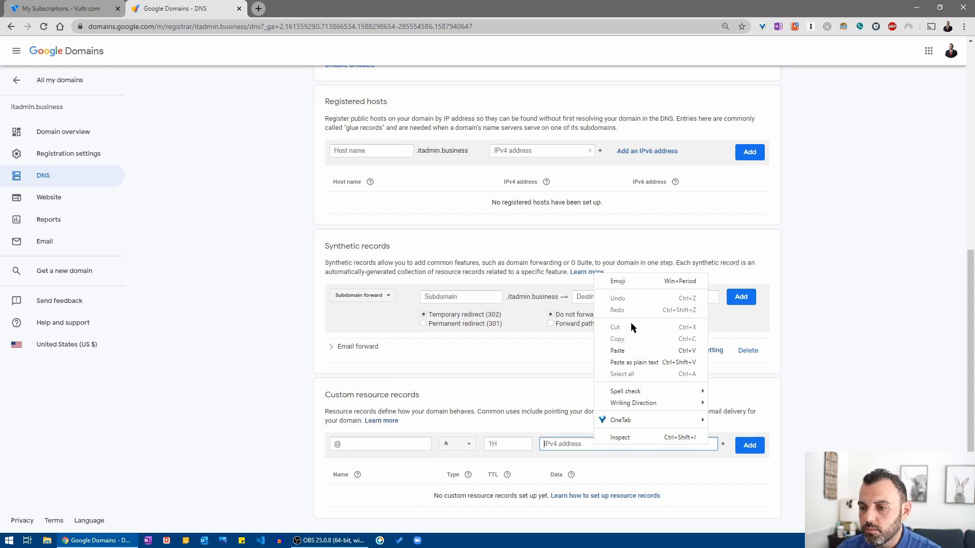
pyautogui.click(618, 350)
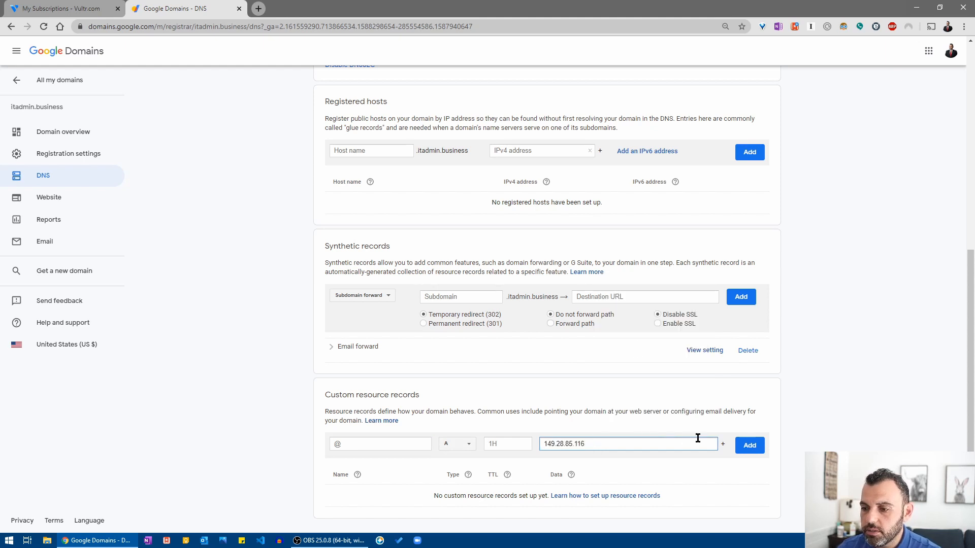
pyautogui.click(758, 447)
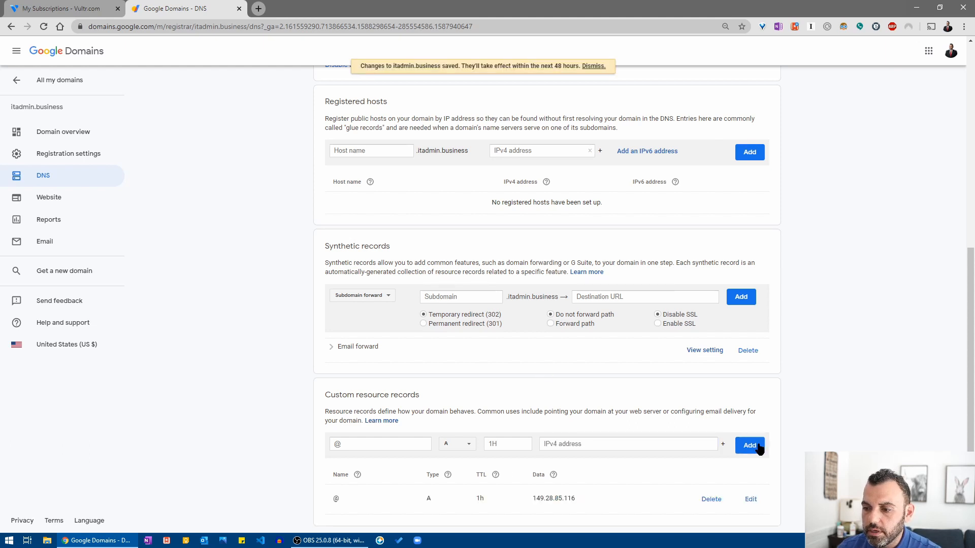
# Add a www CNAME custom record with data itadmin.business.
pyautogui.click(386, 441)
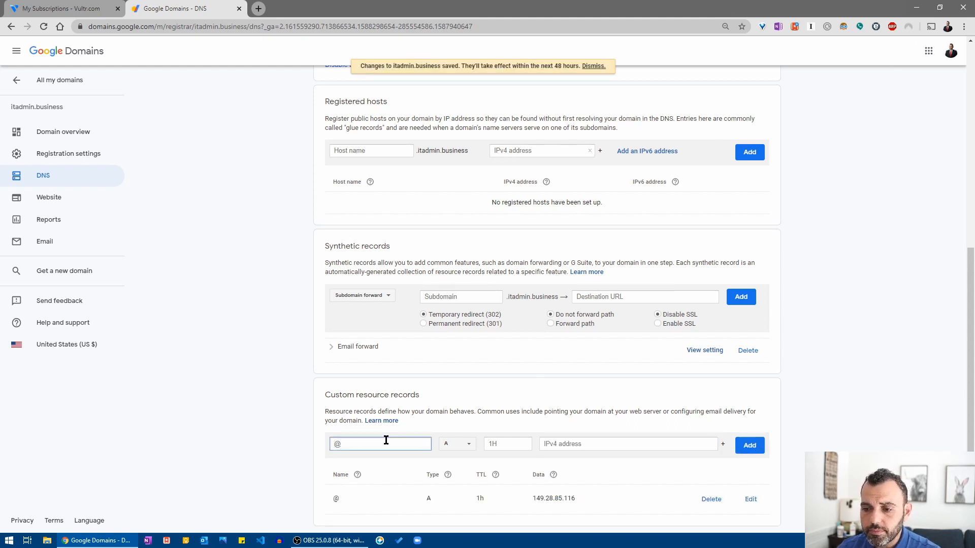
pyautogui.write('www')
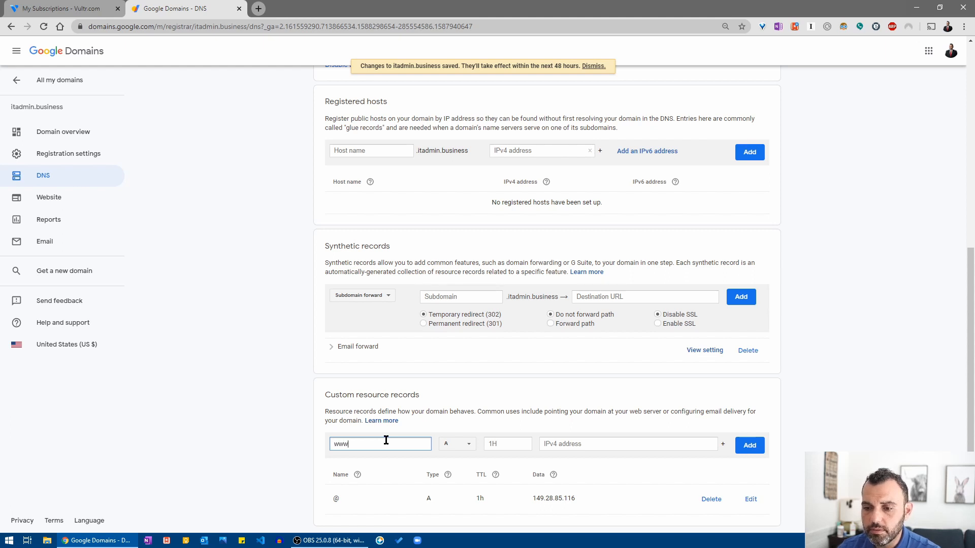
pyautogui.click(468, 446)
pyautogui.click(468, 446)
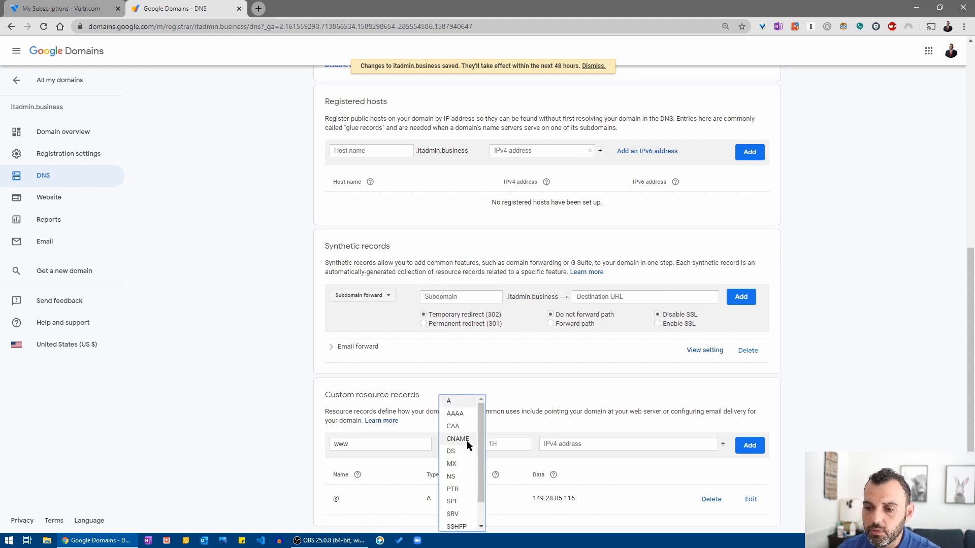
pyautogui.click(467, 443)
pyautogui.click(585, 443)
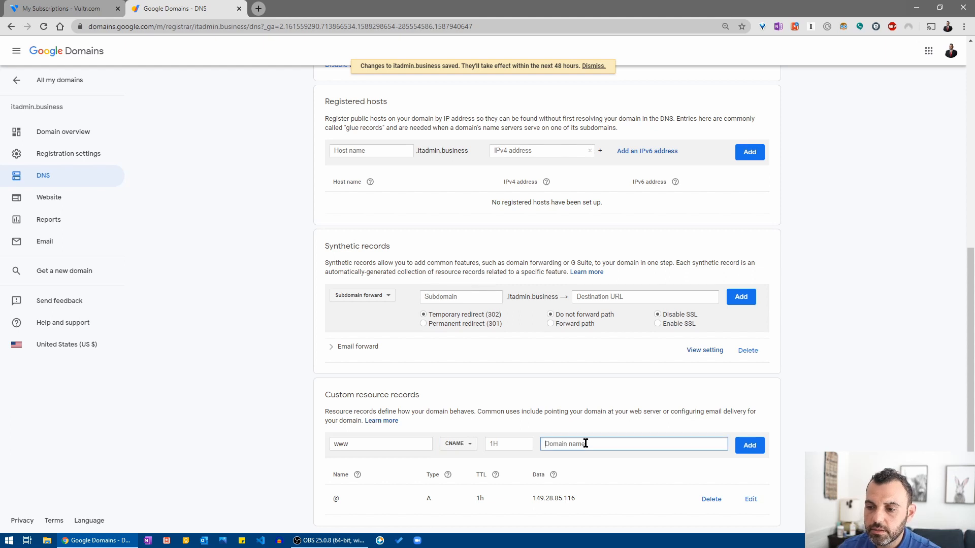
pyautogui.write('itadmin')
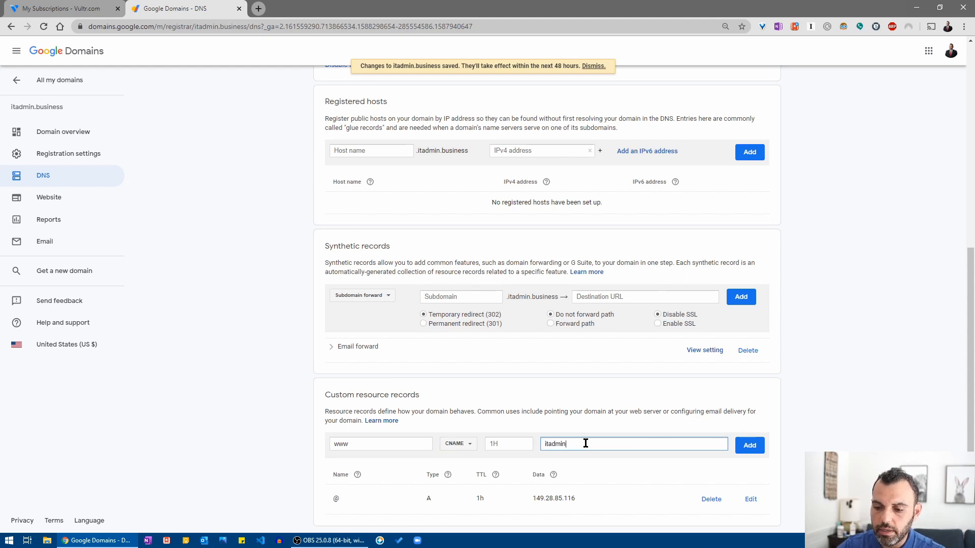
pyautogui.write('.business')
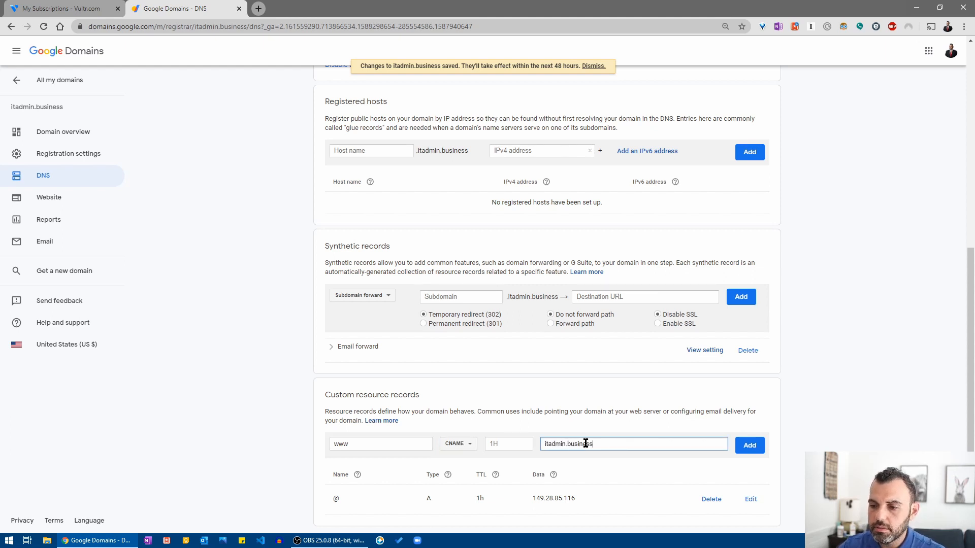
pyautogui.click(748, 446)
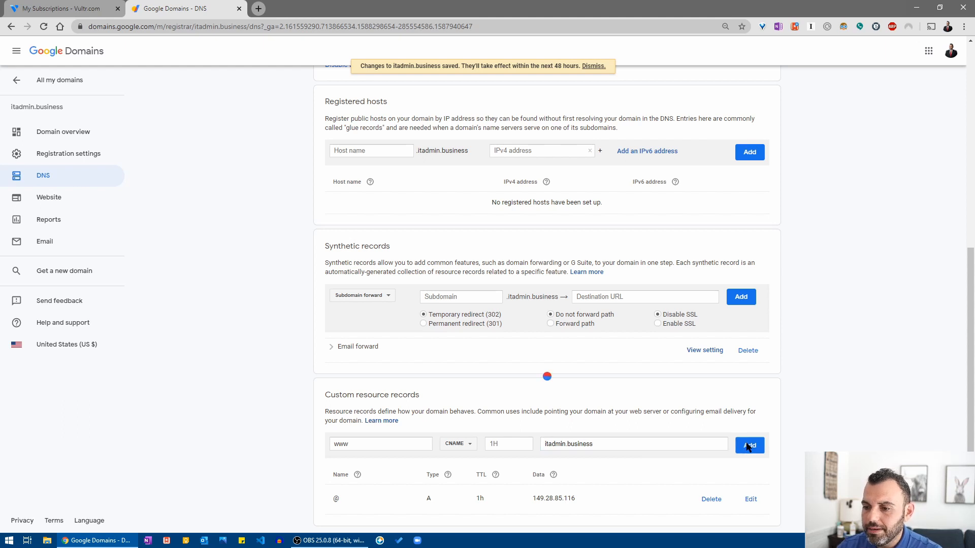
pyautogui.scroll(-1, 557, 406)
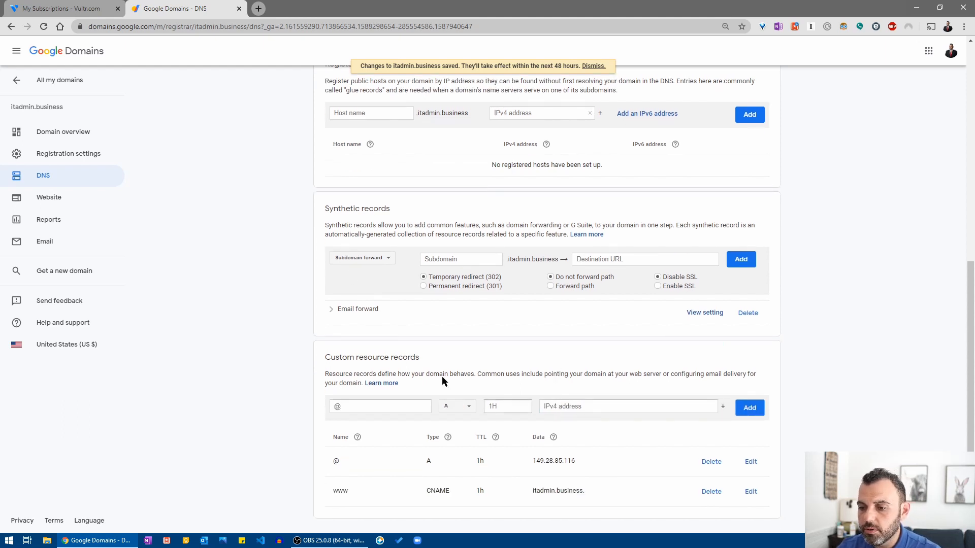
# Open the itadmin.business server details, show its root password, and select the wp-admin URL.
pyautogui.click(74, 12)
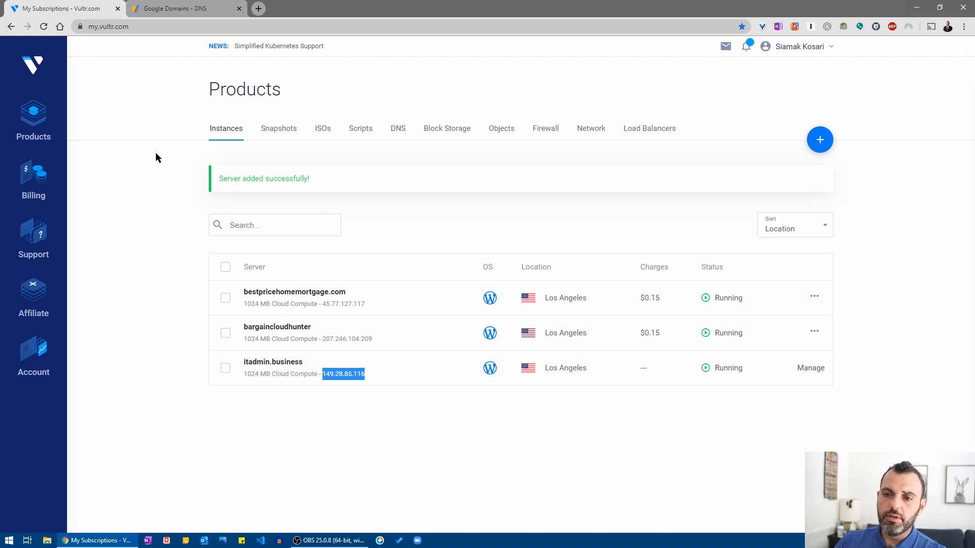
pyautogui.click(287, 363)
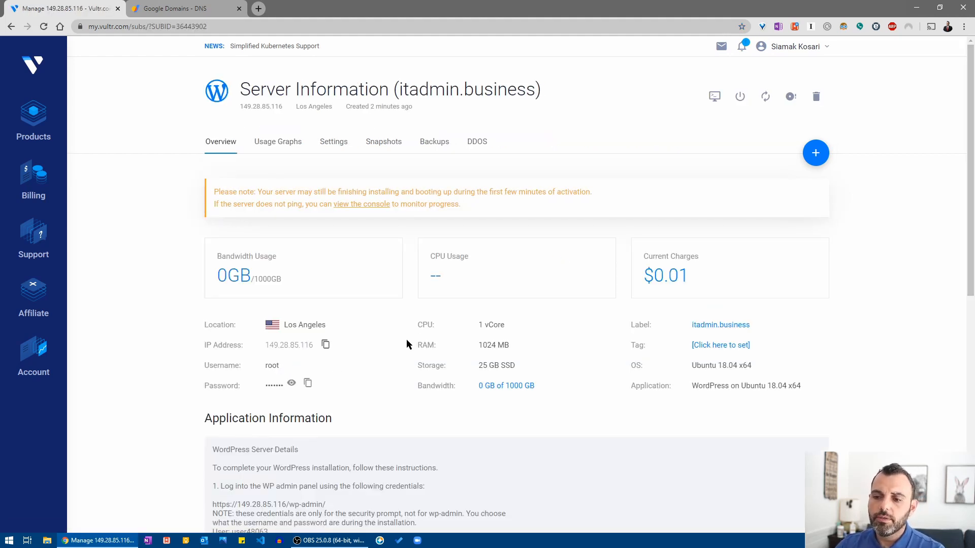
pyautogui.scroll(-3, 406, 339)
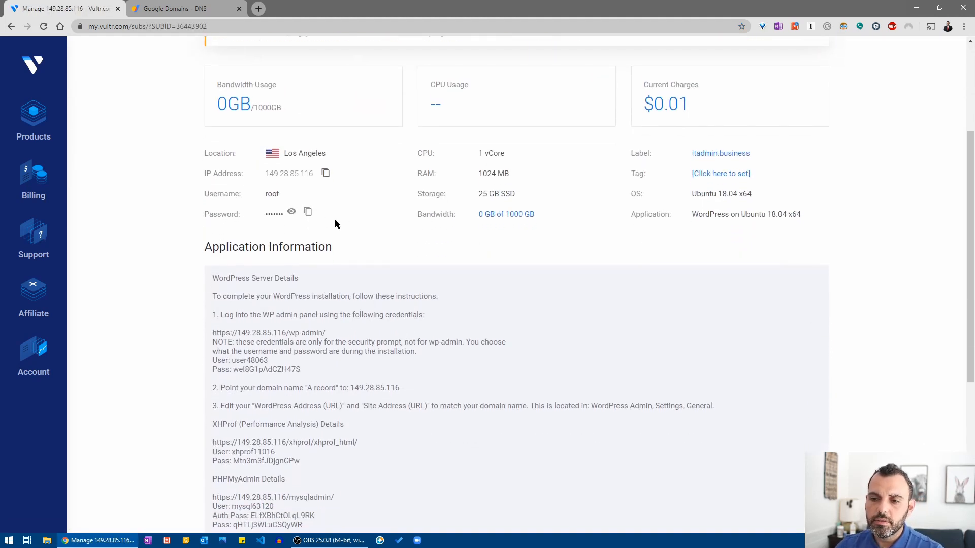
pyautogui.click(292, 211)
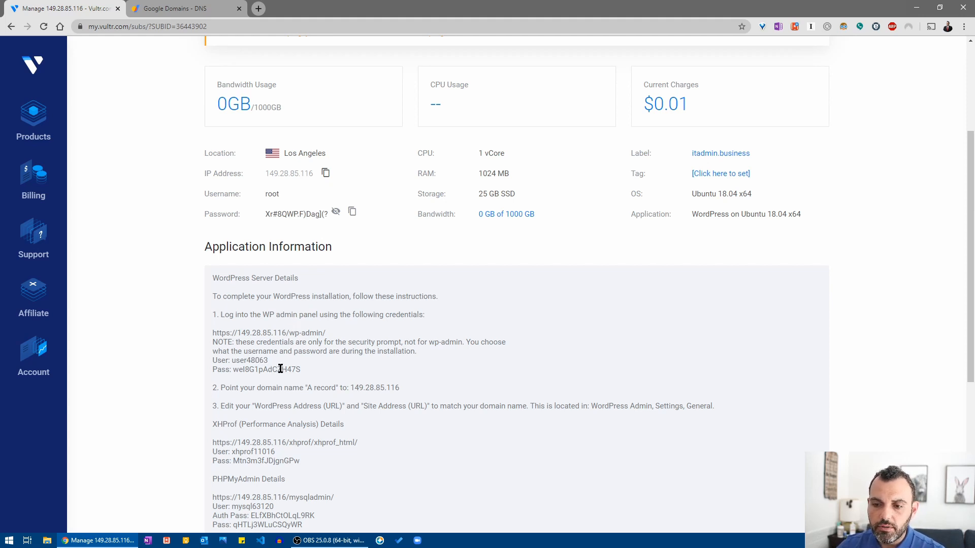
pyautogui.moveTo(326, 334); pyautogui.dragTo(210, 335)
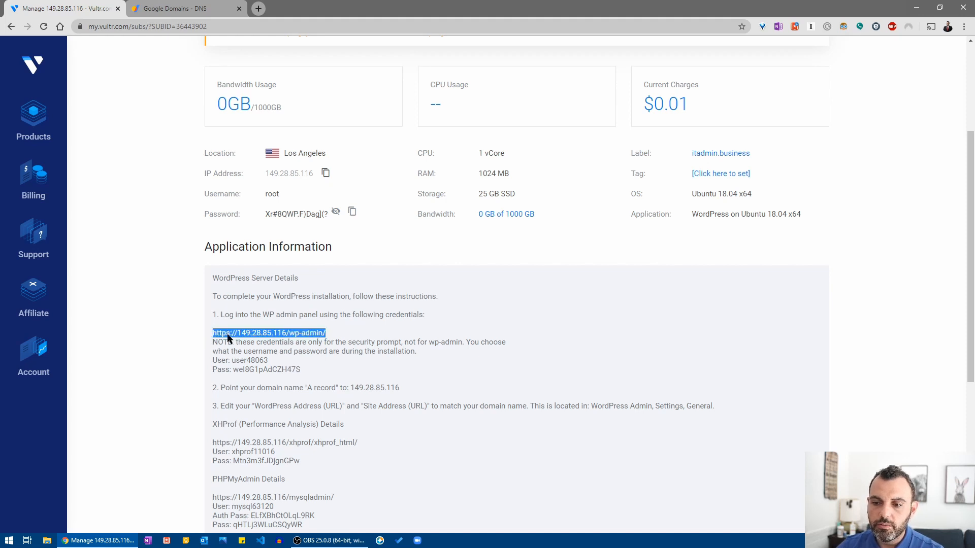
# Open 149.28.85.116/wp-admin in a new tab, proceeding past the certificate warning.
pyautogui.rightClick(228, 335)
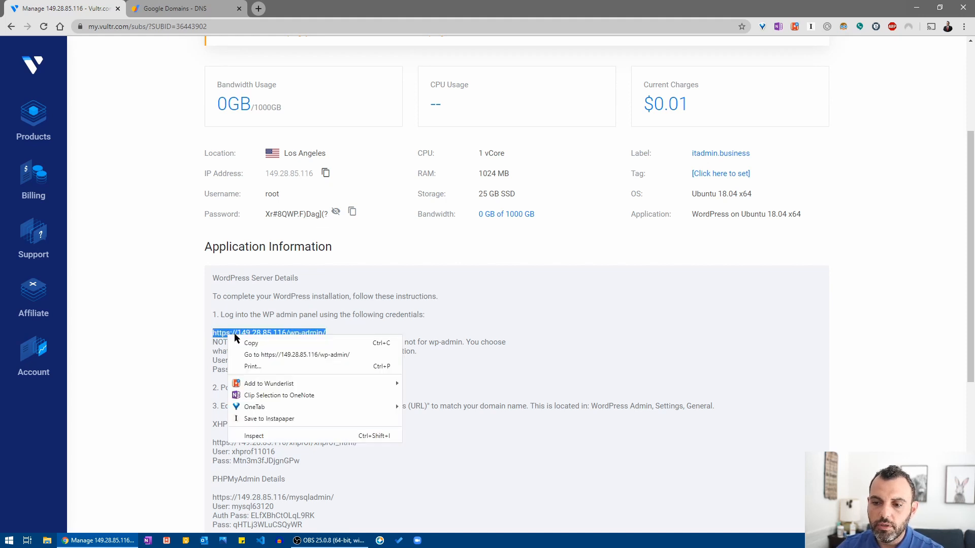
pyautogui.click(278, 354)
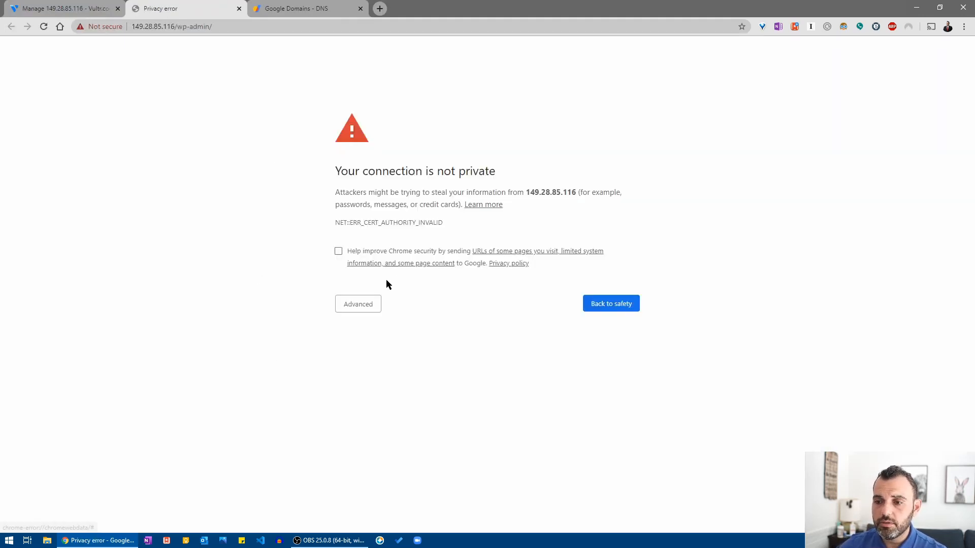
pyautogui.click(359, 311)
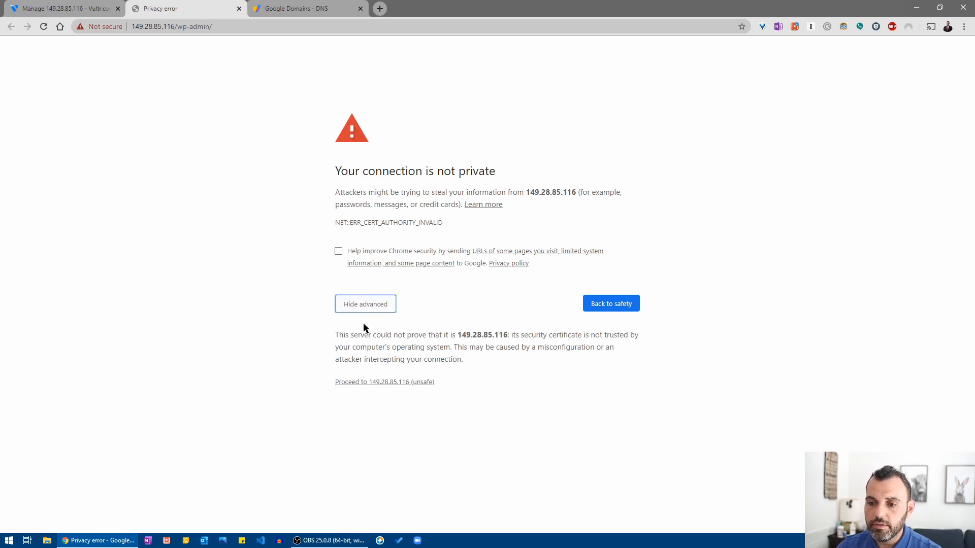
pyautogui.click(377, 383)
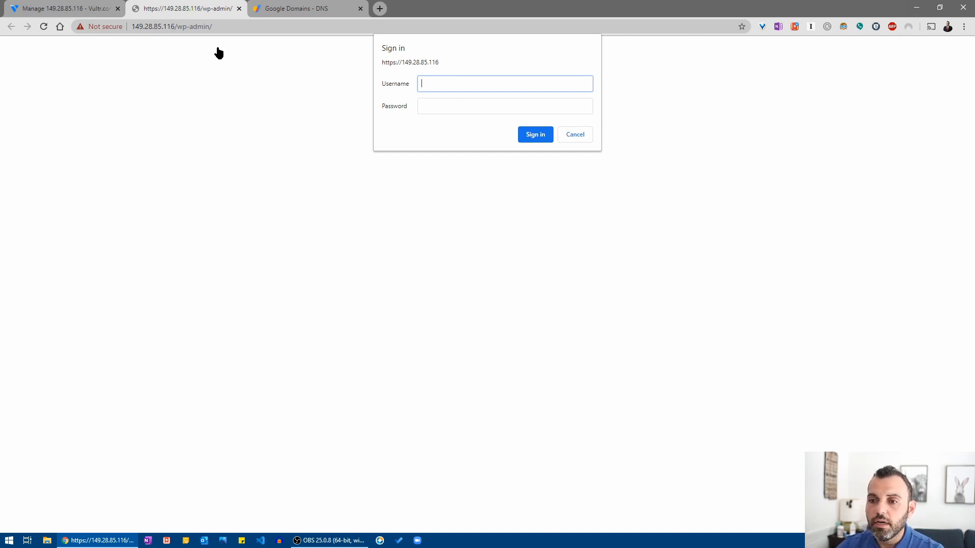
pyautogui.click(55, 8)
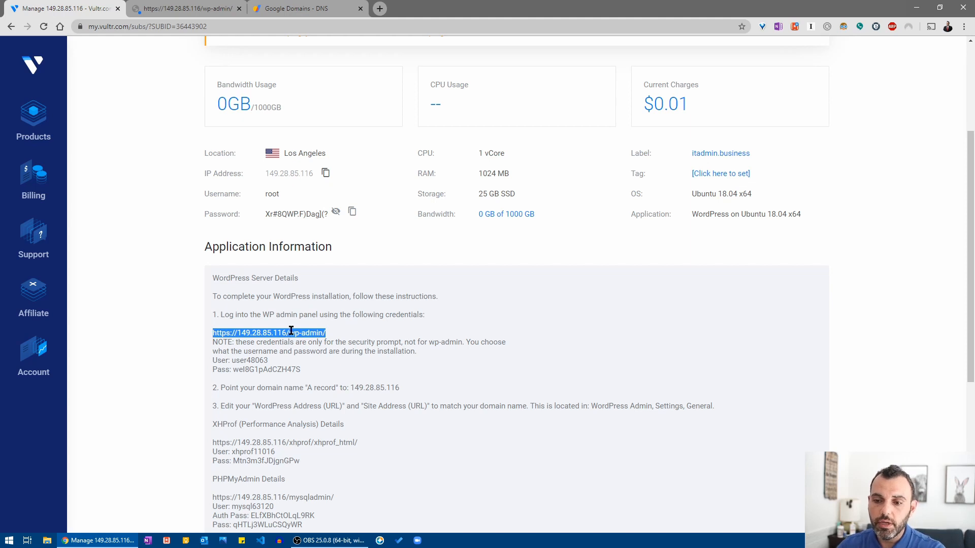
# Copy the Pass value listed under WordPress Server Details.
pyautogui.moveTo(303, 371); pyautogui.dragTo(233, 370)
pyautogui.rightClick(241, 371)
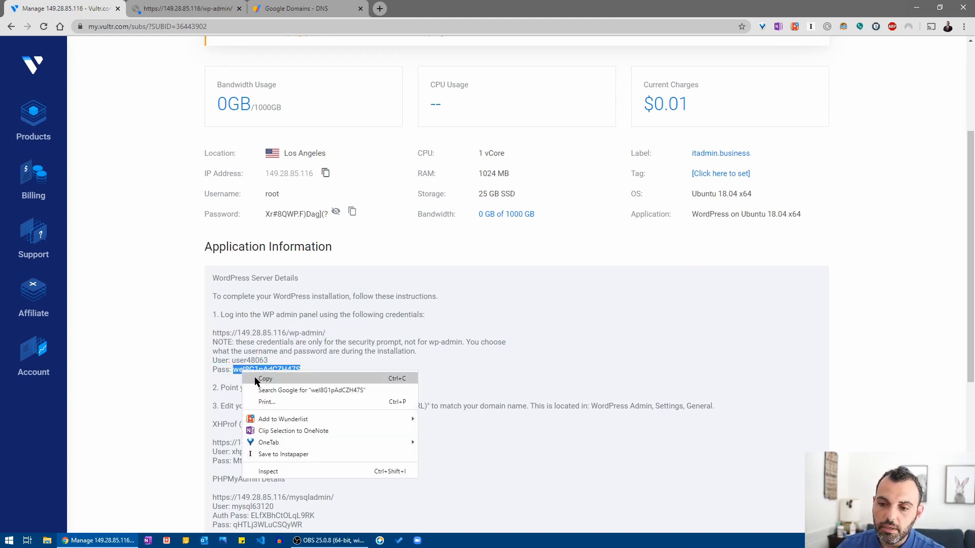
pyautogui.click(256, 381)
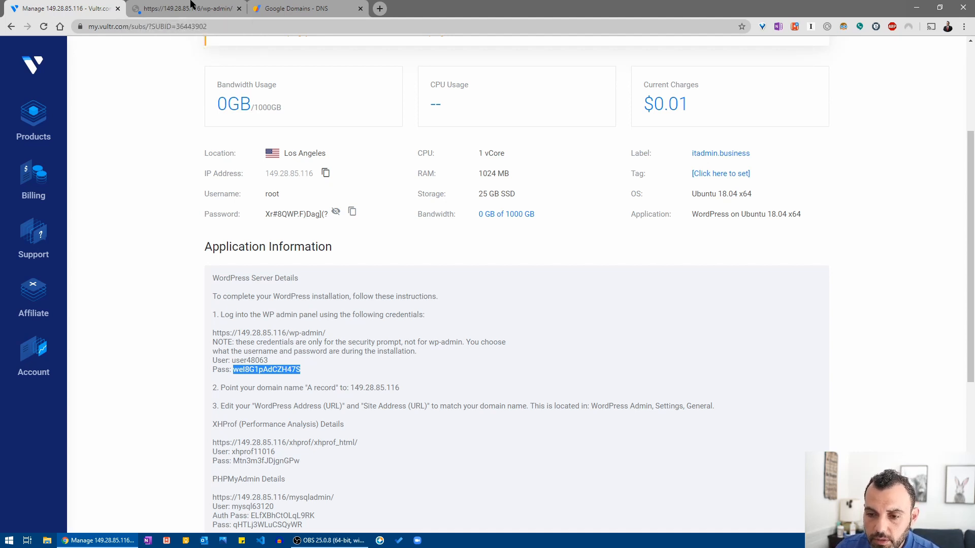
# Return to the wp-admin sign-in prompt and enter the WordPress username.
pyautogui.click(192, 4)
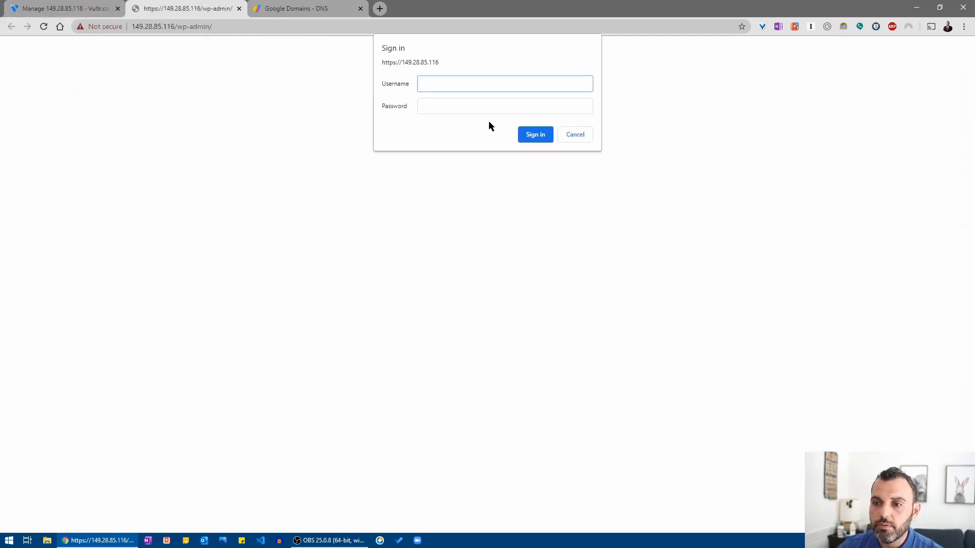
pyautogui.write('user')
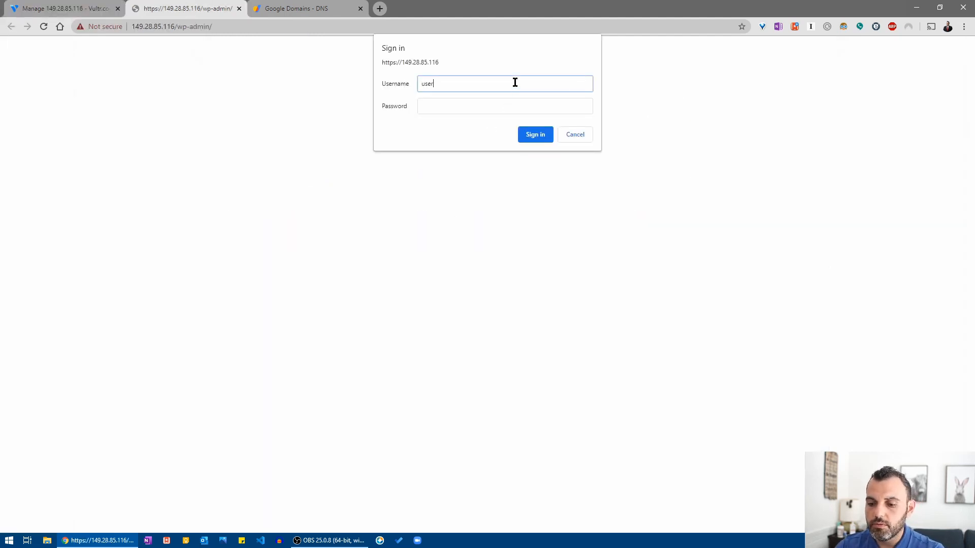
pyautogui.write('48002')
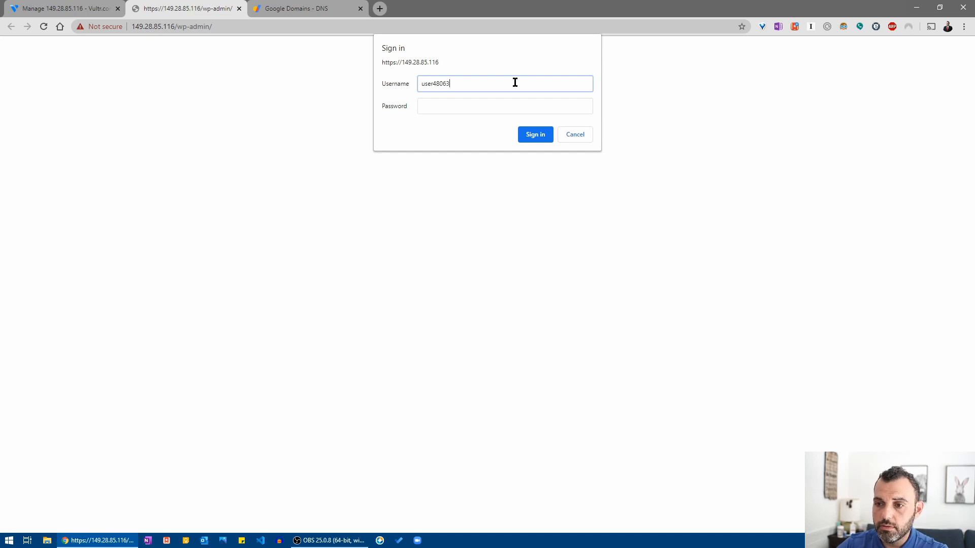
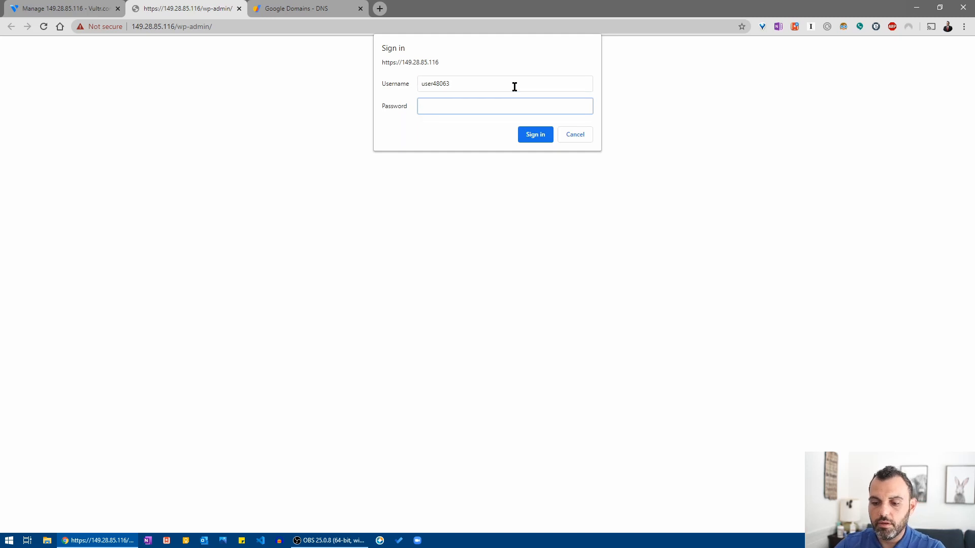
# Paste the server password into the wp-admin security prompt and sign in.
pyautogui.hotkey('ctrl', 'v')
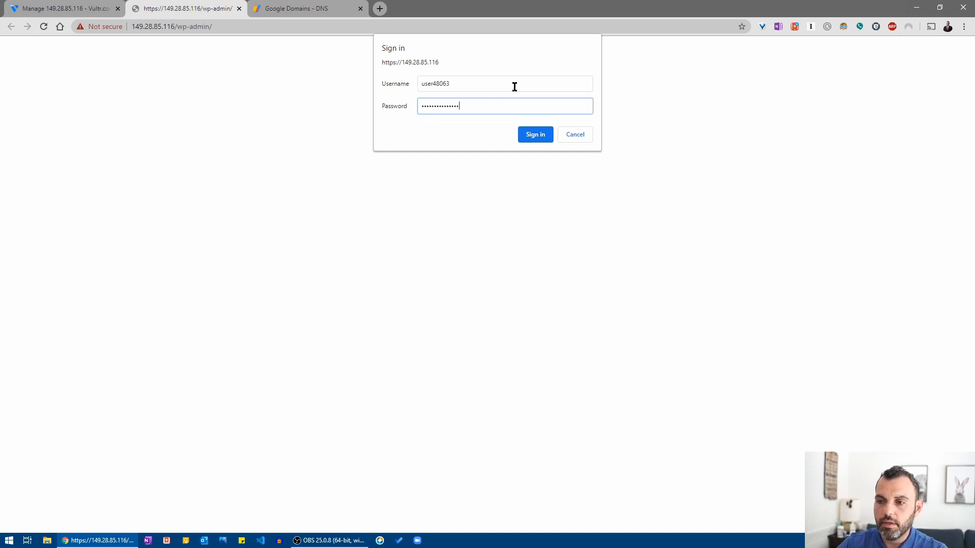
pyautogui.click(535, 139)
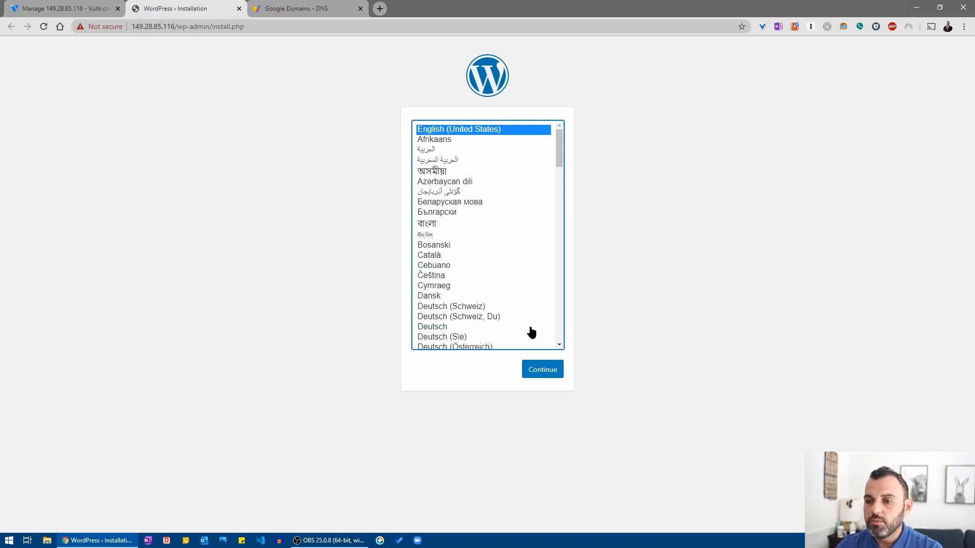
# Continue the installer in English (United States) and set the site title to itadmin.business.
pyautogui.click(549, 369)
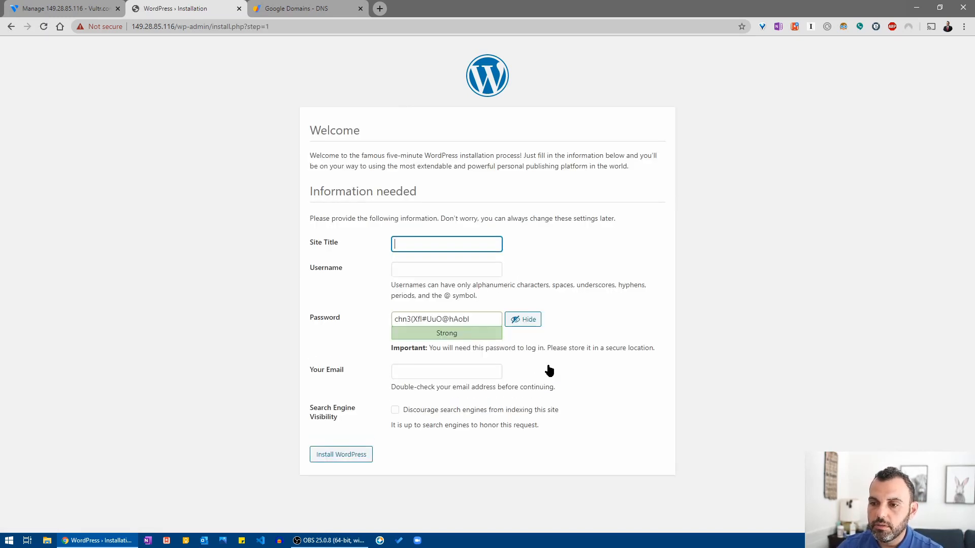
pyautogui.click(429, 243)
pyautogui.write('i')
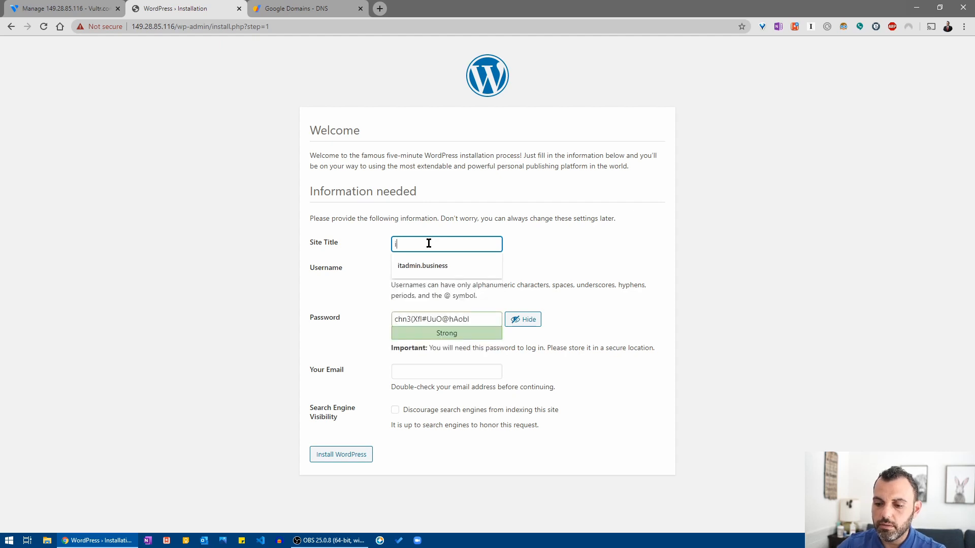
pyautogui.write('tadmin.')
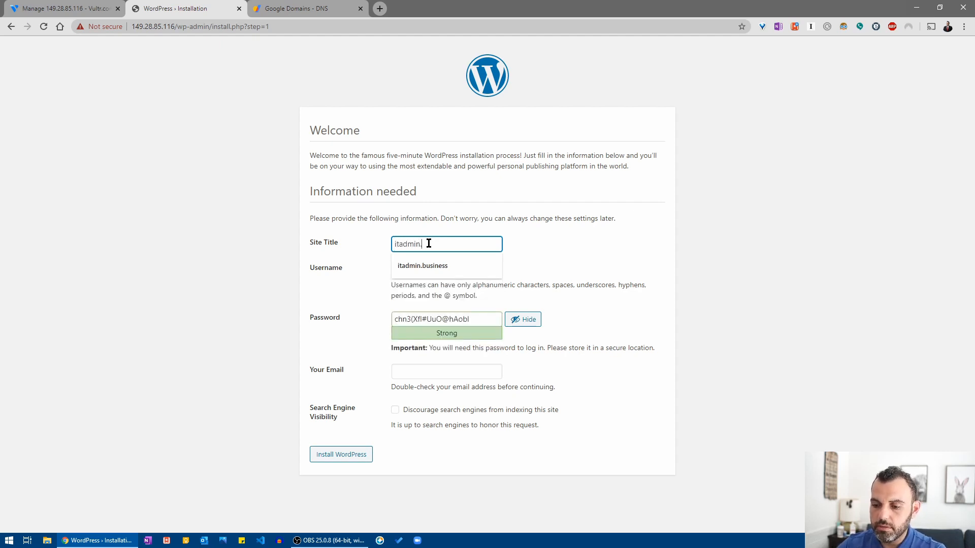
pyautogui.write('bus')
pyautogui.press('BackSpace')
pyautogui.press('BackSpace')
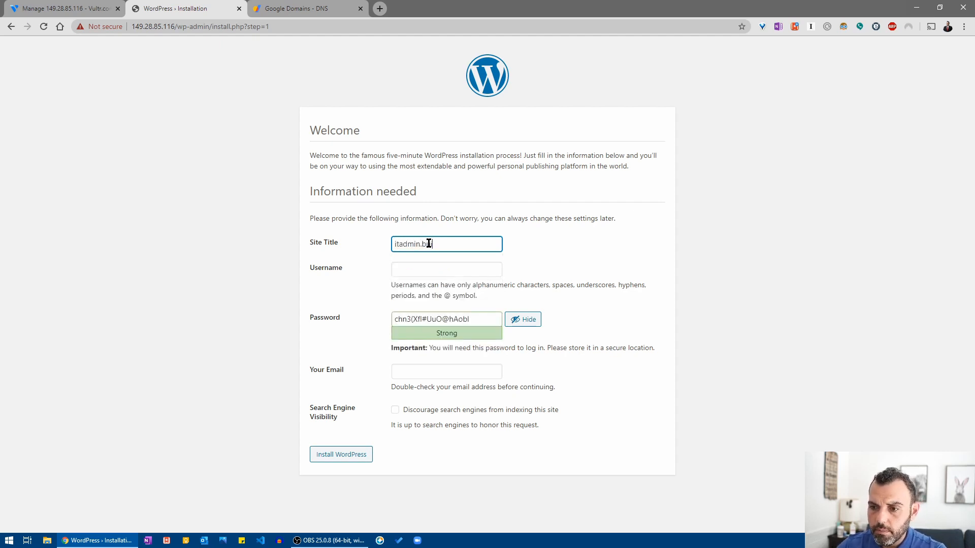
pyautogui.click(435, 265)
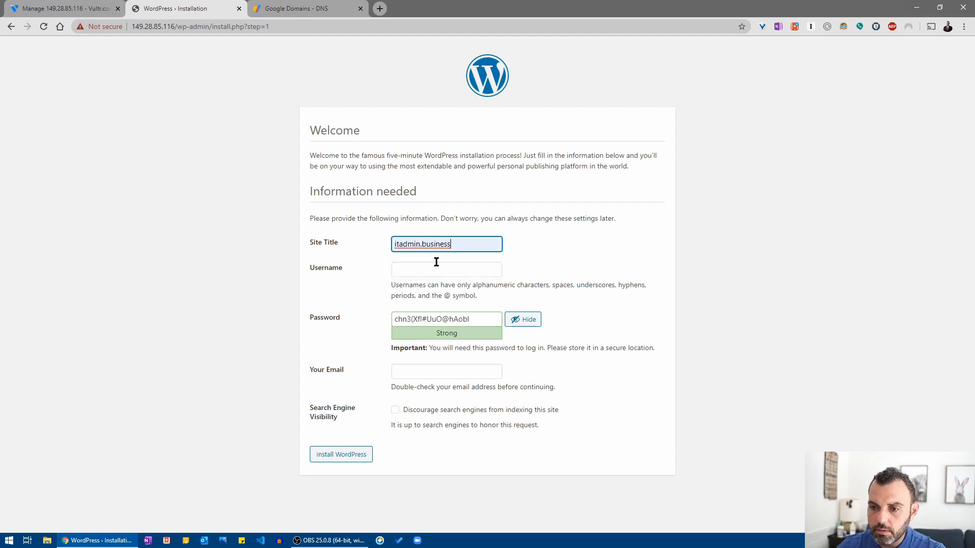
# Enter the admin username and a custom password, confirming use of a weak password.
pyautogui.click(438, 268)
pyautogui.write('sia')
pyautogui.press('Tab')
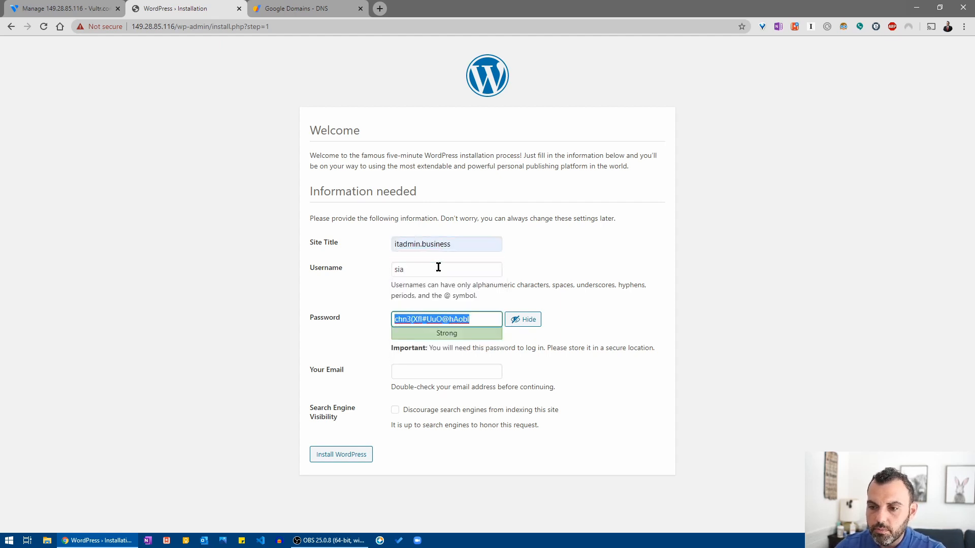
pyautogui.press('Tab')
pyautogui.hotkey('shift', 'Tab')
pyautogui.write('r')
pyautogui.press('Tab')
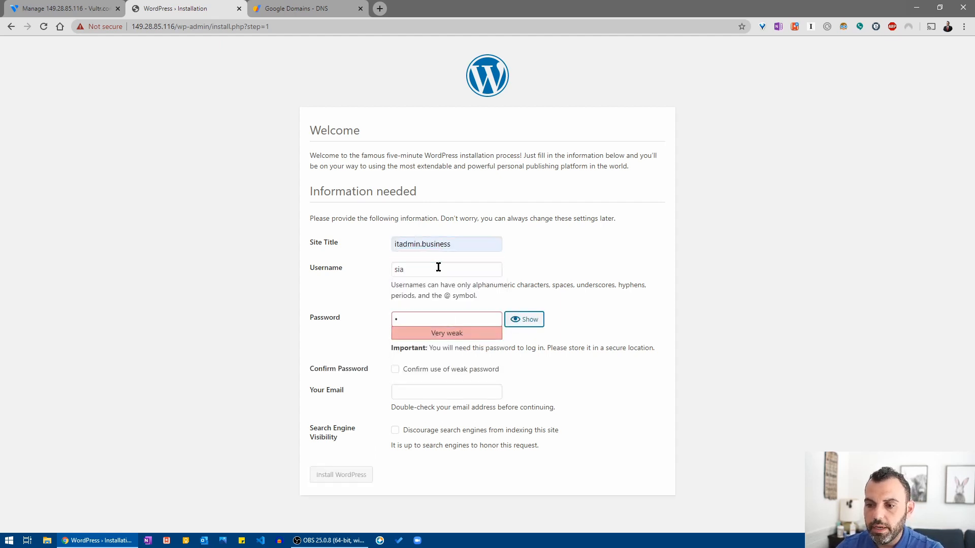
pyautogui.press('Return')
pyautogui.write('•••••••')
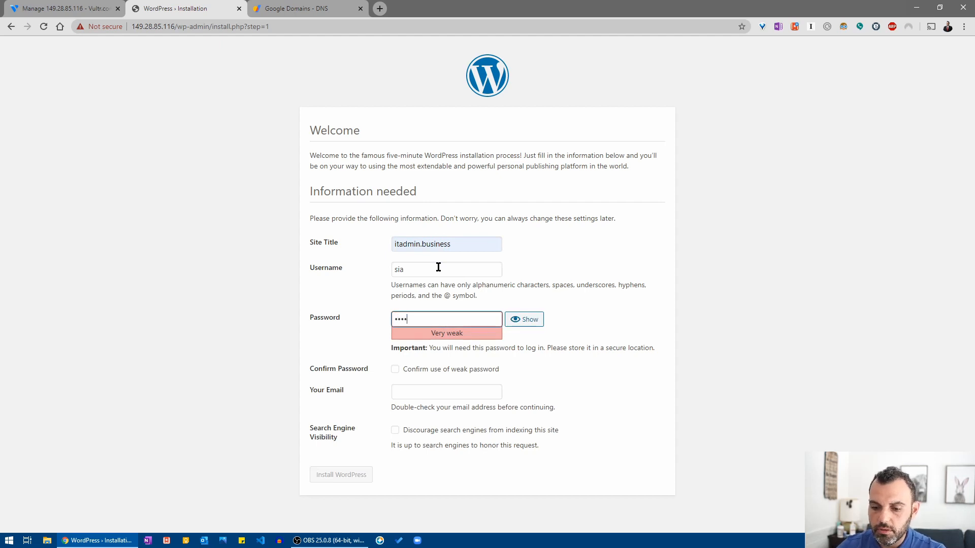
pyautogui.write('•')
pyautogui.press('Tab')
pyautogui.press('Tab')
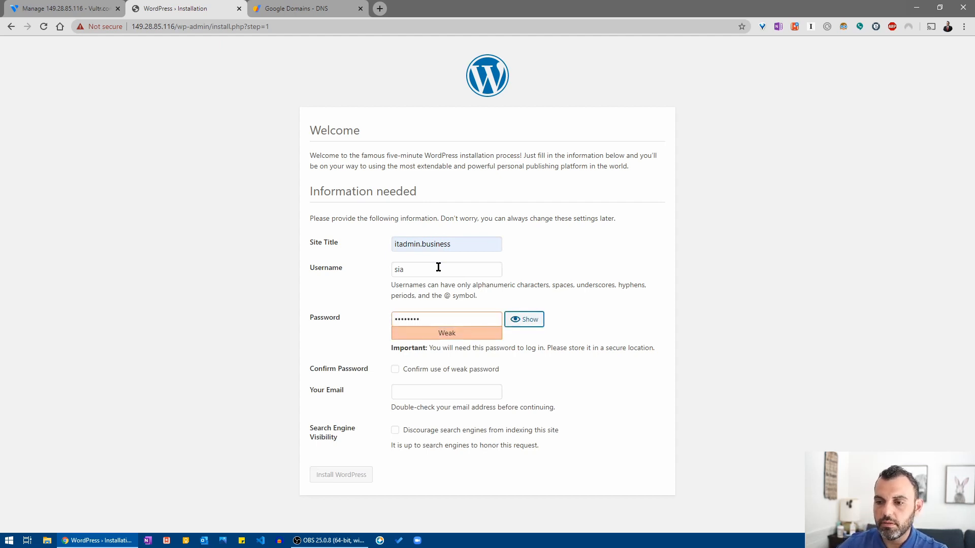
pyautogui.press('space')
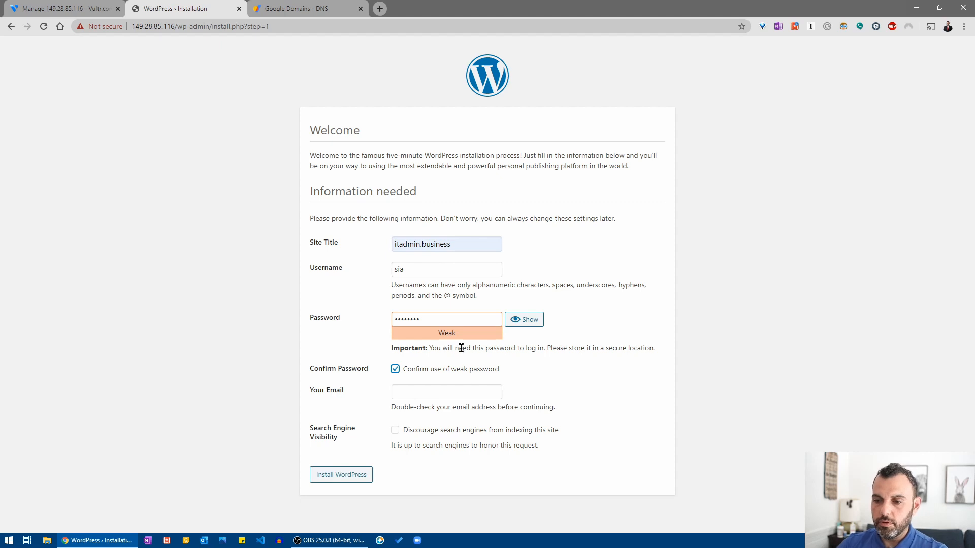
# Fill in the admin email address and submit to install WordPress.
pyautogui.click(452, 398)
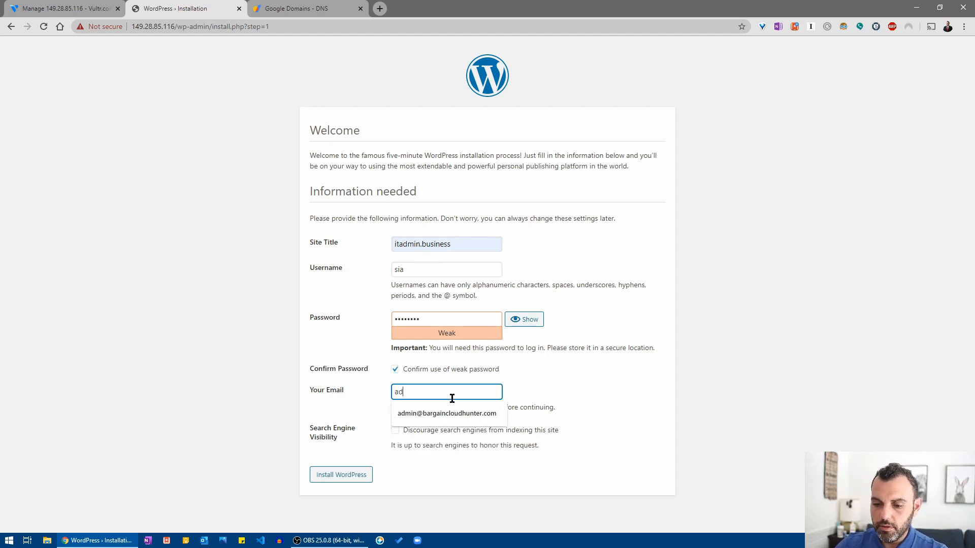
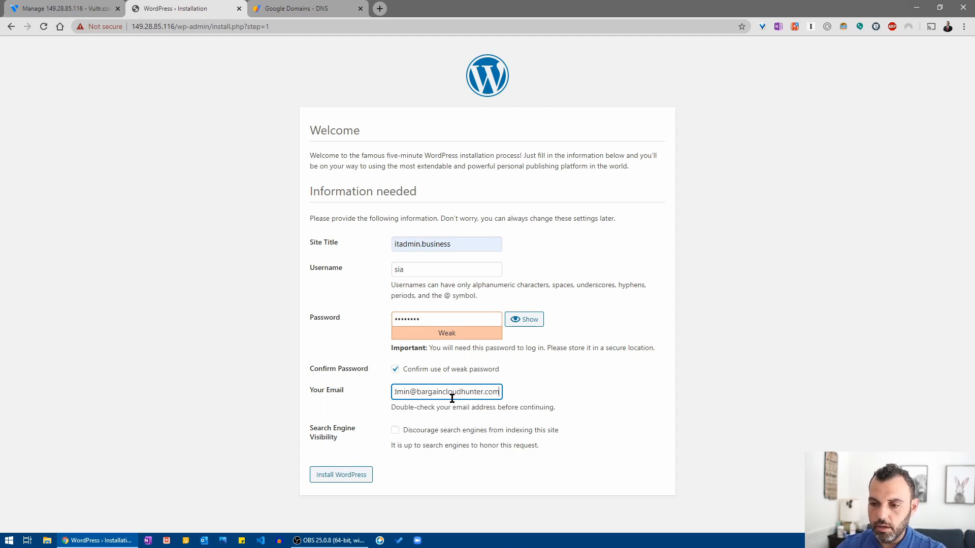
pyautogui.press('Tab')
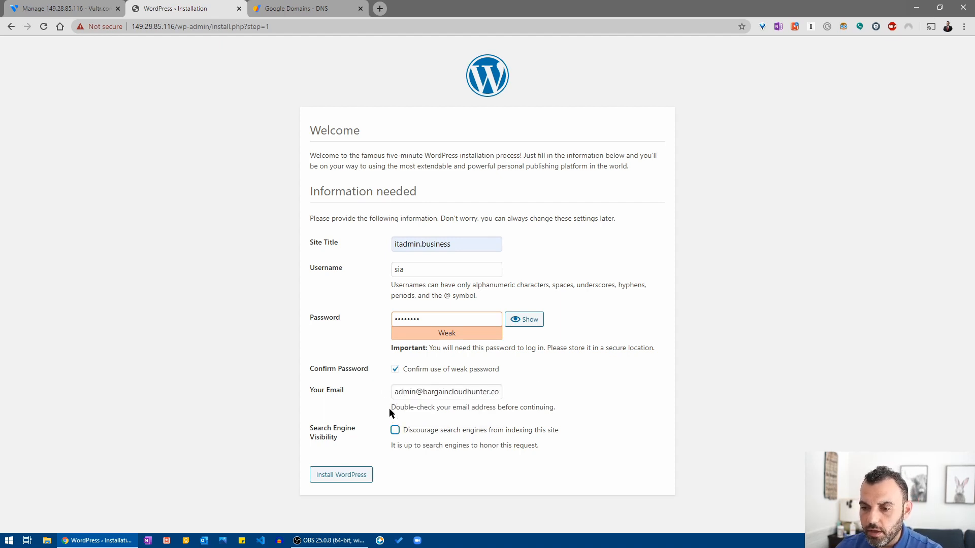
pyautogui.press('Return')
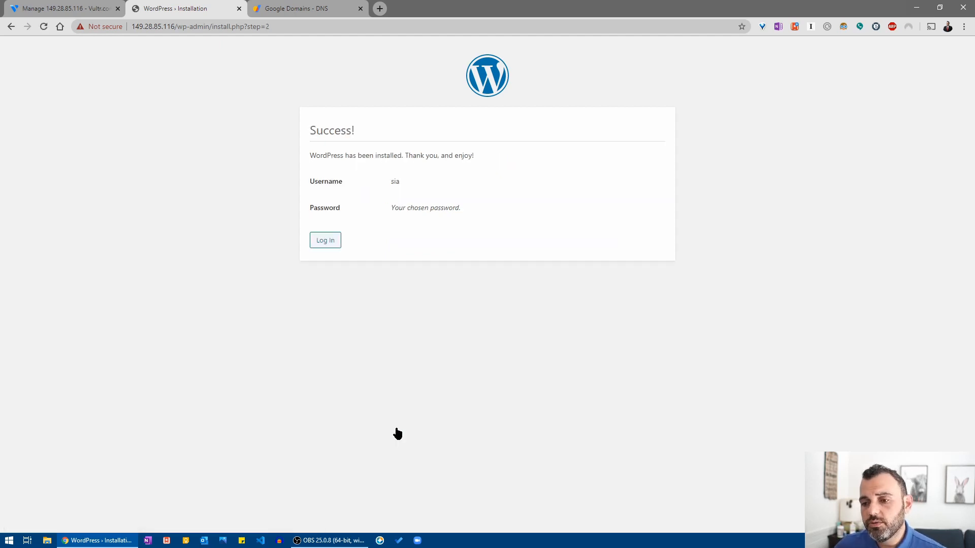
# Log in to the itadmin.business dashboard, check the Not secure badge, then return to the Vultr tab.
pyautogui.click(334, 248)
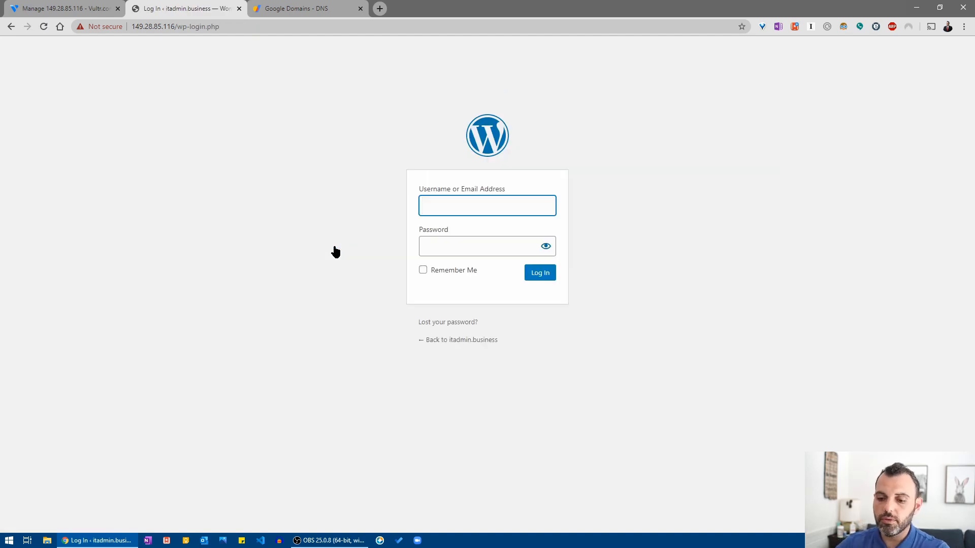
pyautogui.write('sia')
pyautogui.press('Tab')
pyautogui.write('p')
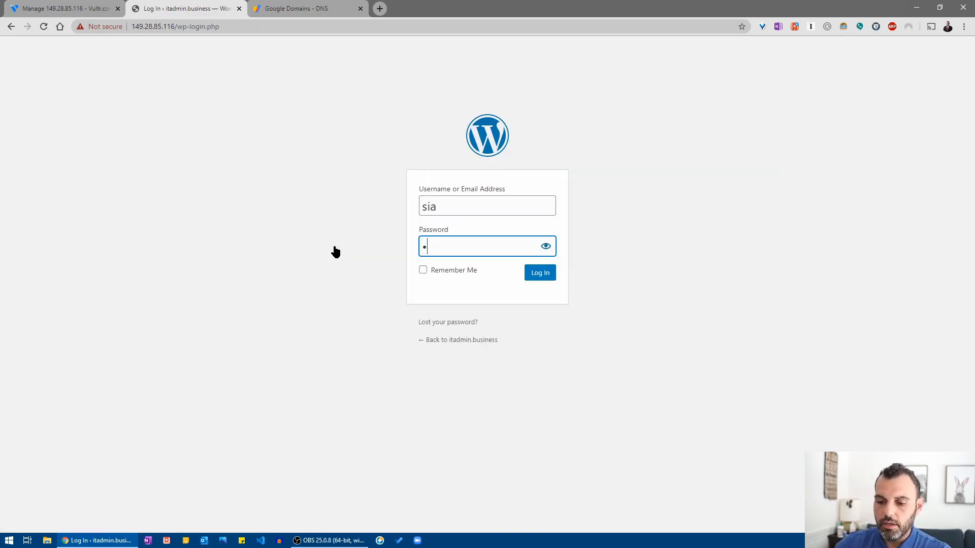
pyautogui.write('•••••••')
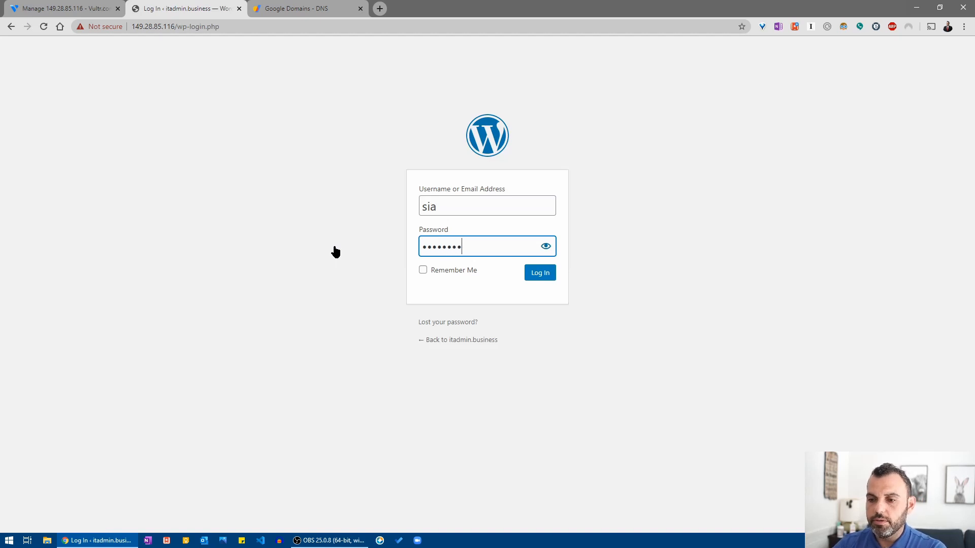
pyautogui.press('Return')
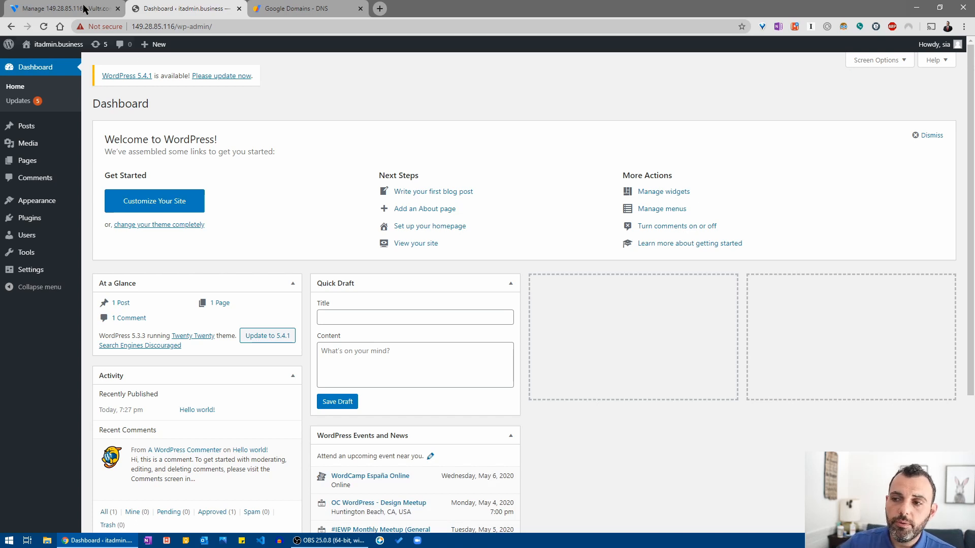
pyautogui.click(106, 27)
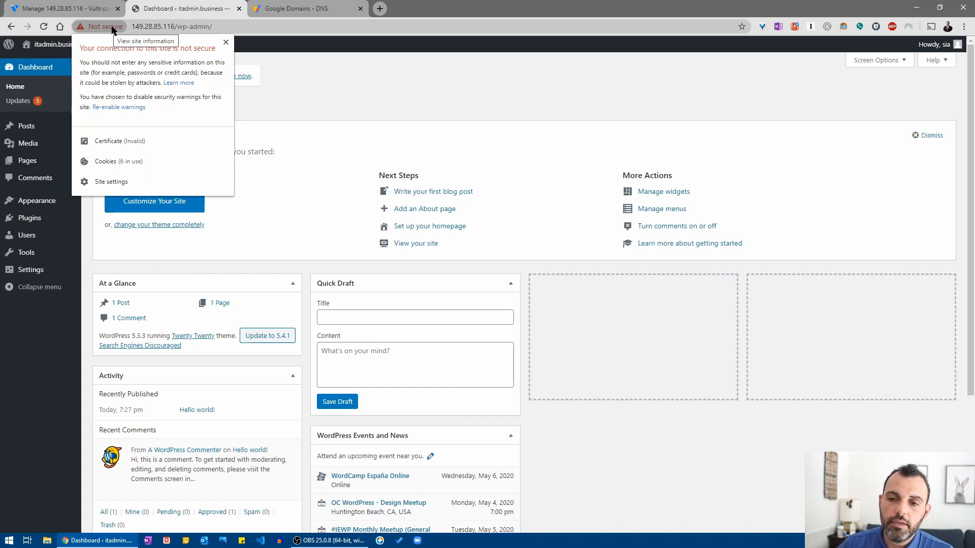
pyautogui.click(92, 9)
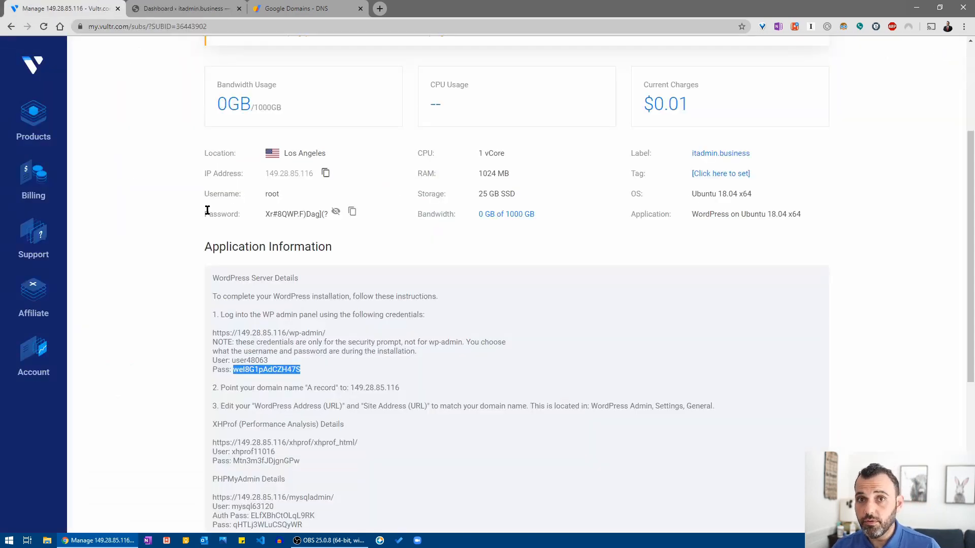
# Copy the server's root password from the Vultr server details.
pyautogui.scroll(3, 410, 277)
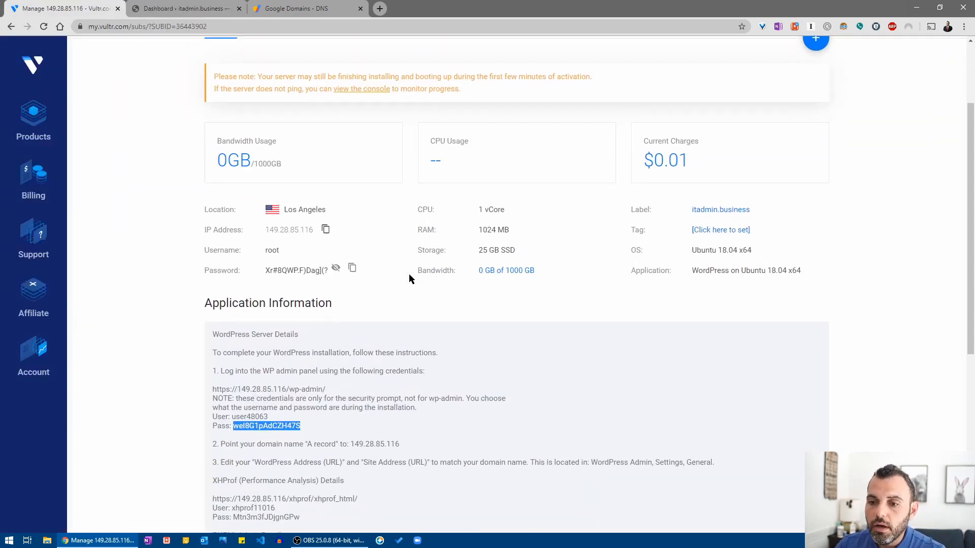
pyautogui.scroll(1, 409, 277)
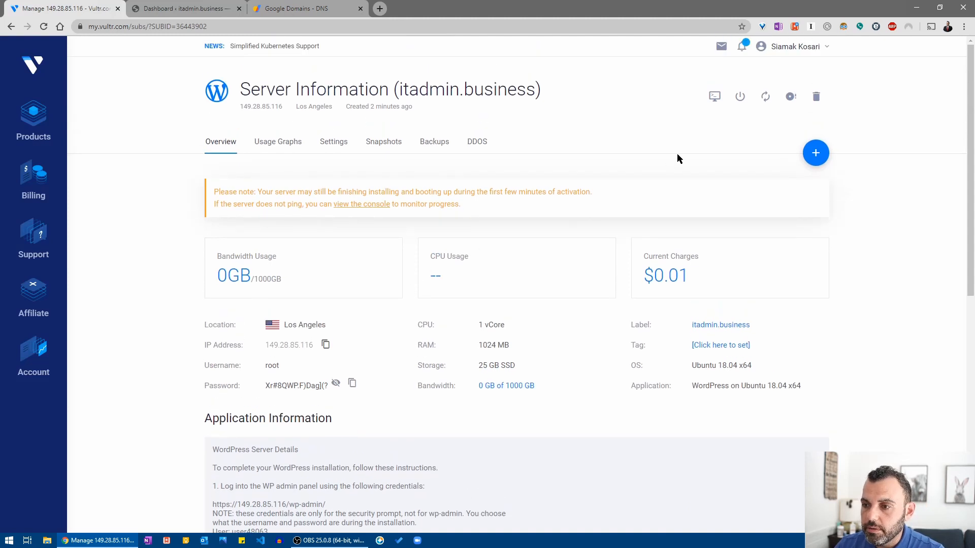
pyautogui.doubleClick(294, 385)
pyautogui.tripleClick(294, 385)
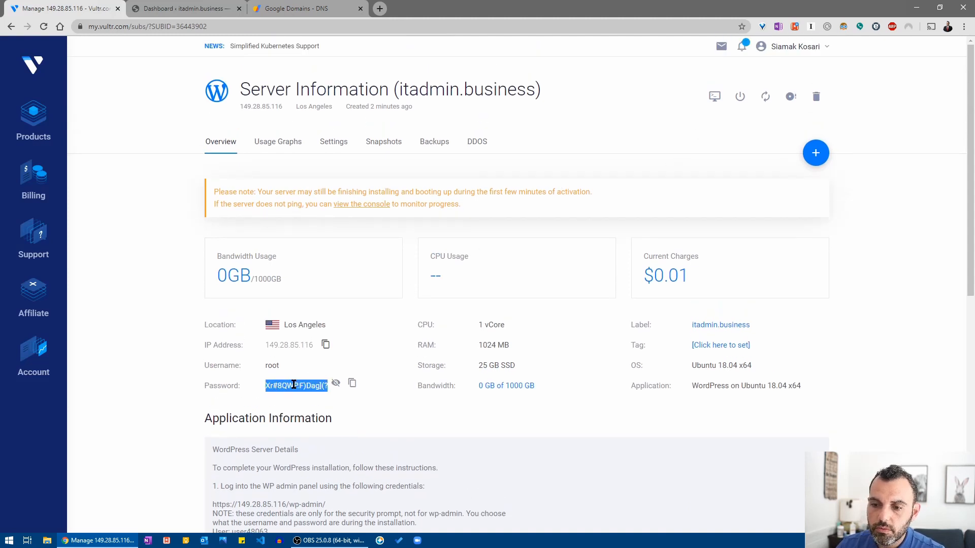
pyautogui.rightClick(294, 385)
pyautogui.click(356, 365)
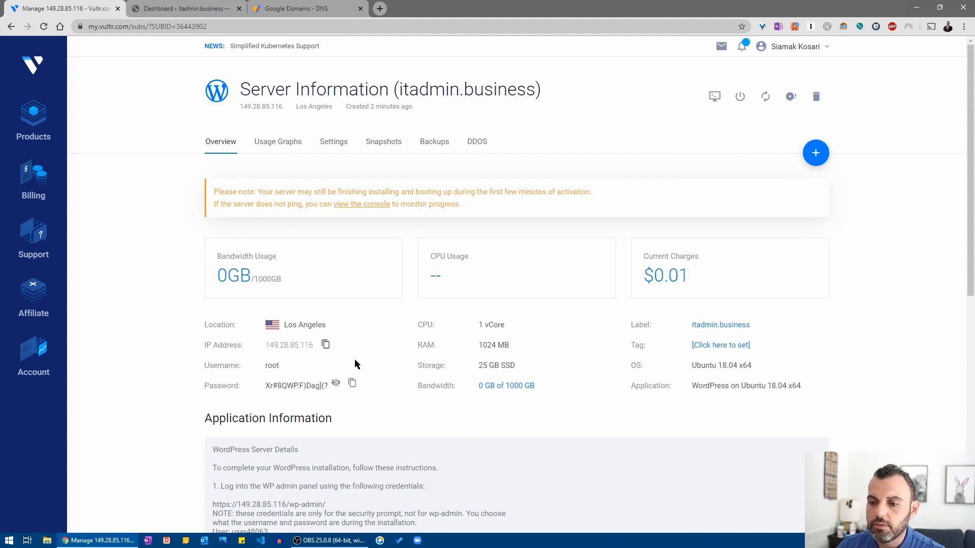
# Open the server's web console and drag its window toward the screen centre.
pyautogui.click(715, 97)
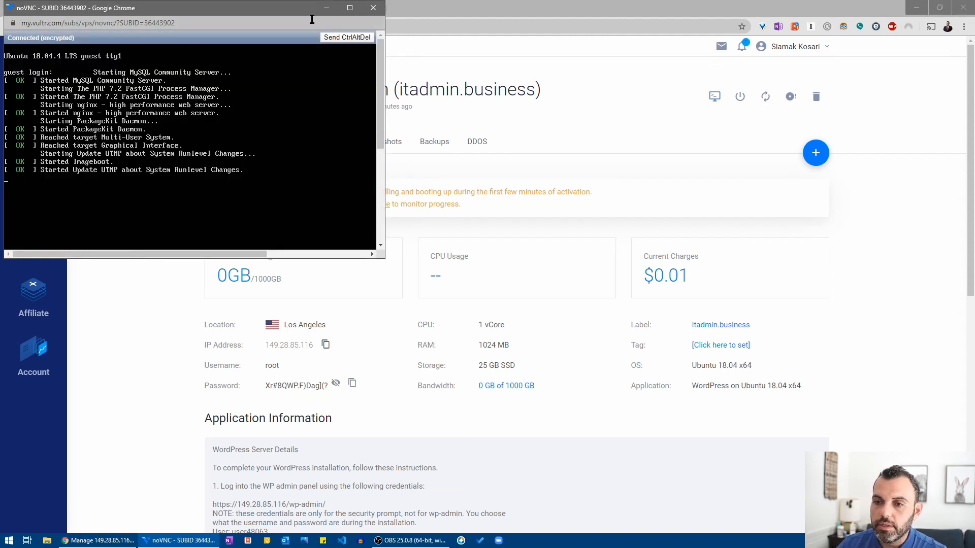
pyautogui.rightClick(370, 8)
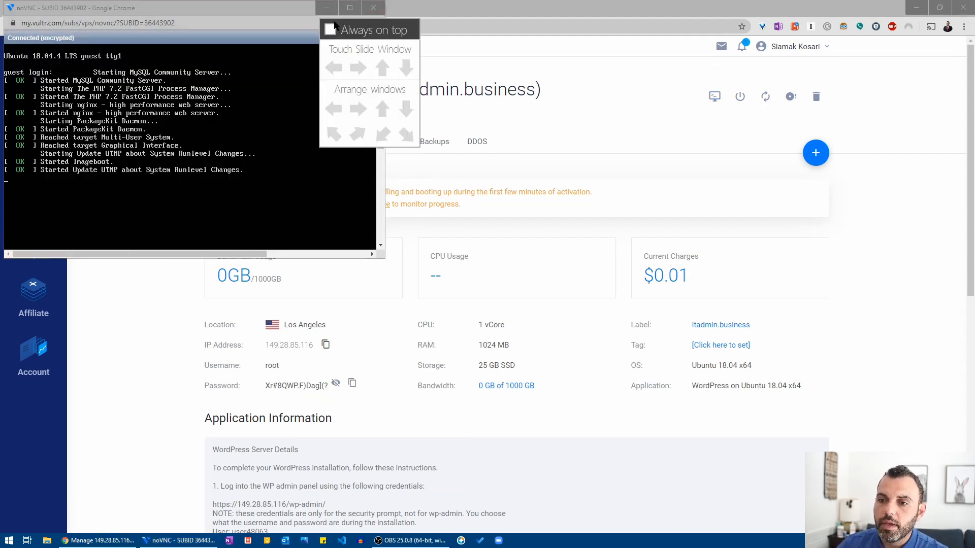
pyautogui.click(336, 29)
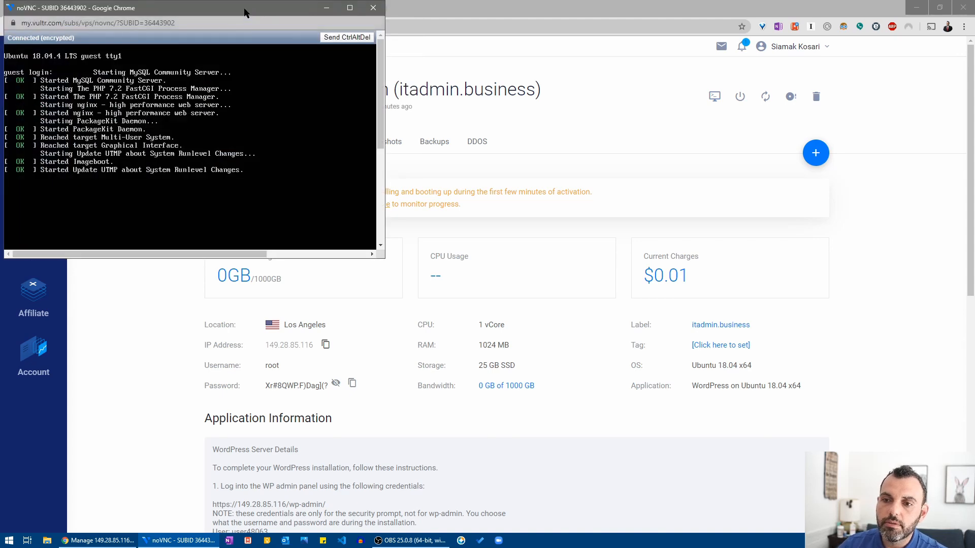
pyautogui.moveTo(244, 12); pyautogui.dragTo(615, 72)
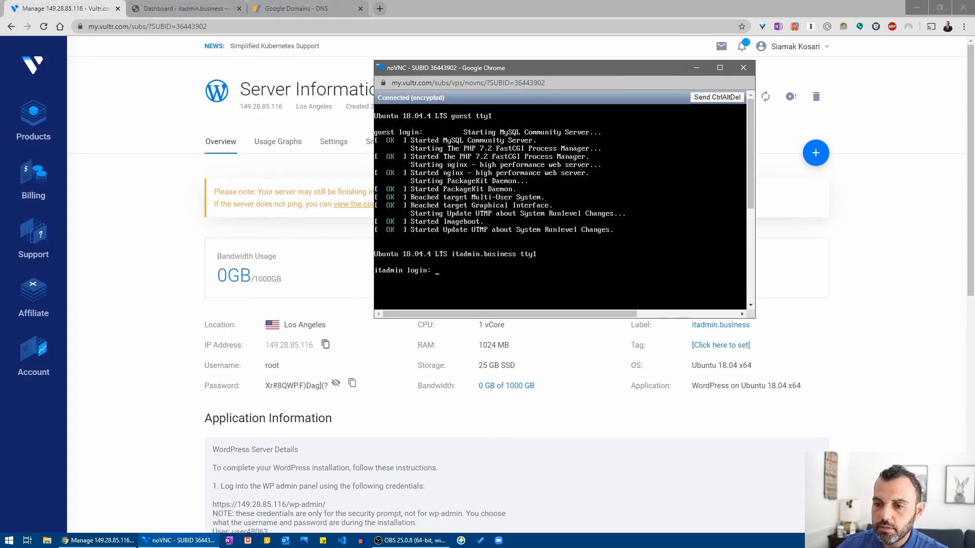
# Log in to the console as root with the copied password and scroll to the shell prompt.
pyautogui.write('roo')
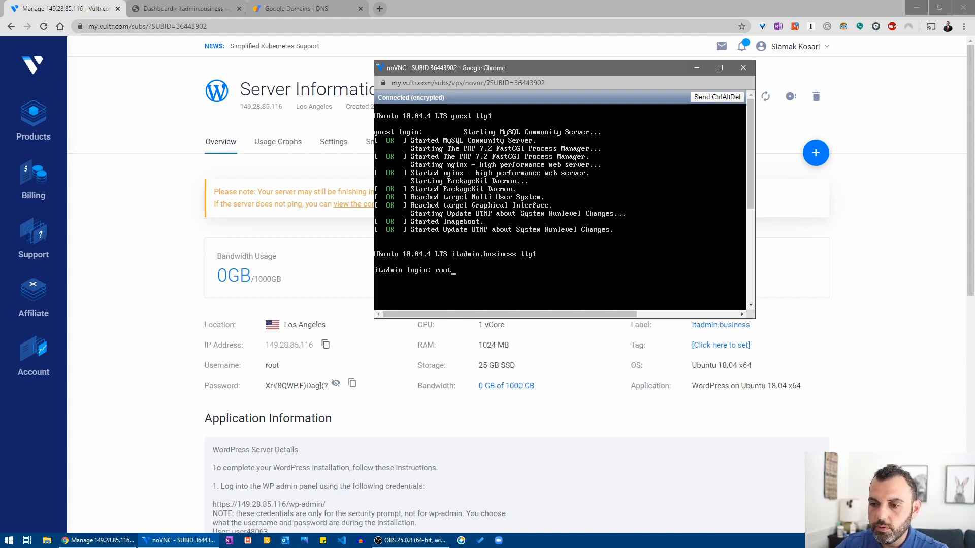
pyautogui.write('t')
pyautogui.press('Return')
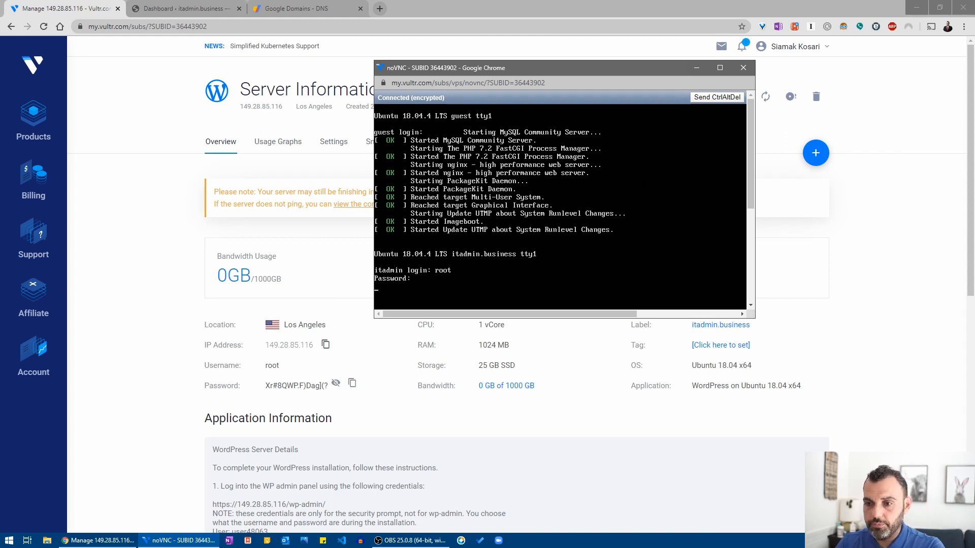
pyautogui.press('Return')
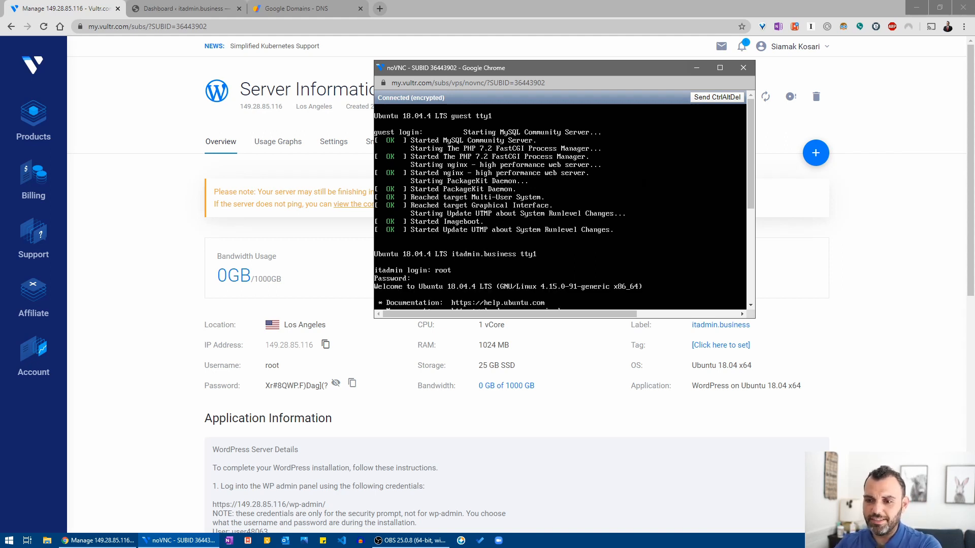
pyautogui.moveTo(751, 142); pyautogui.dragTo(752, 235)
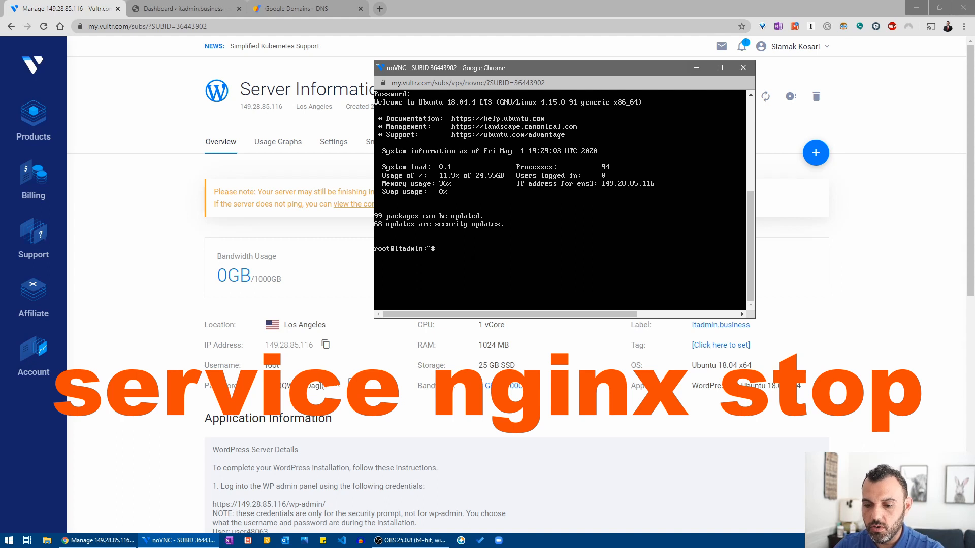
# Run 'service nginx stop', then open /etc/nginx/conf.d/wordpress_http.conf in nano.
pyautogui.write('ervice')
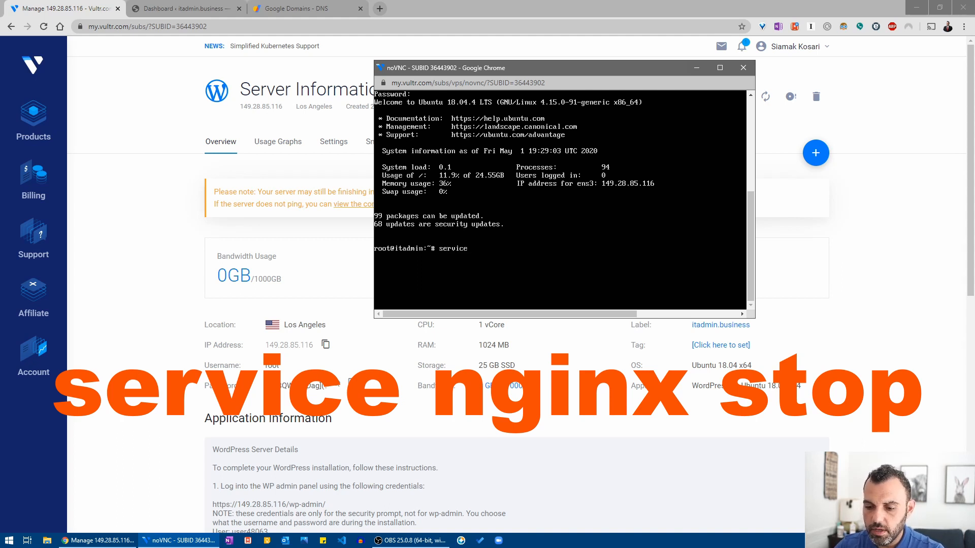
pyautogui.write(' nginx')
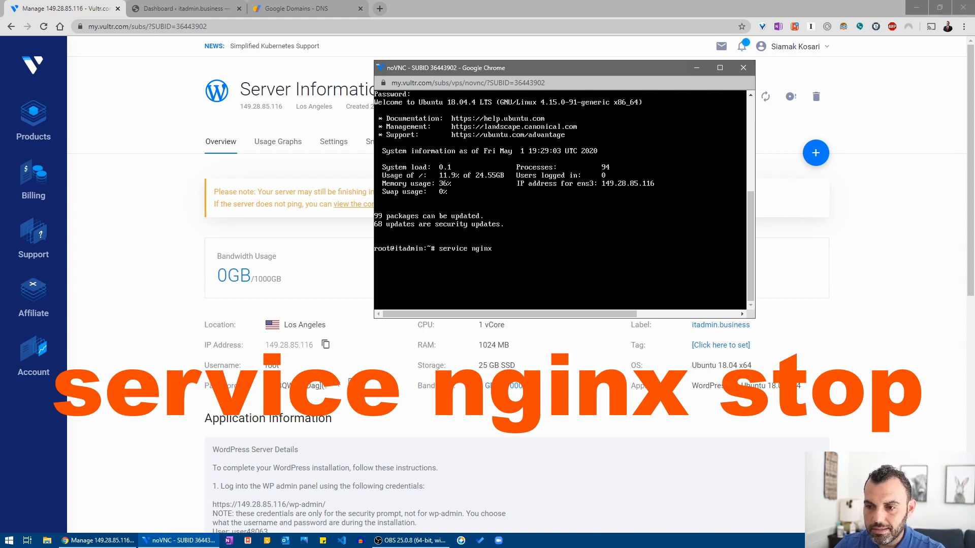
pyautogui.write(' stop')
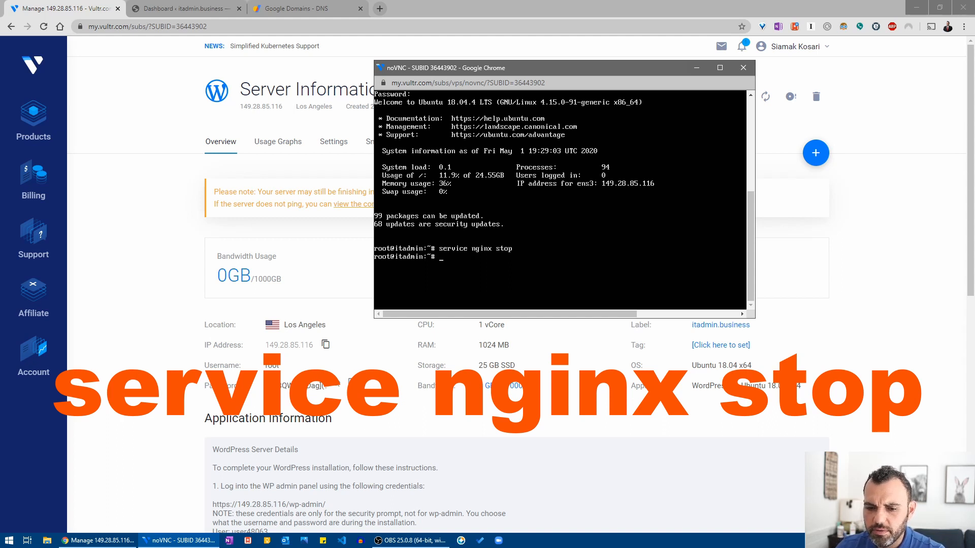
pyautogui.write('nano')
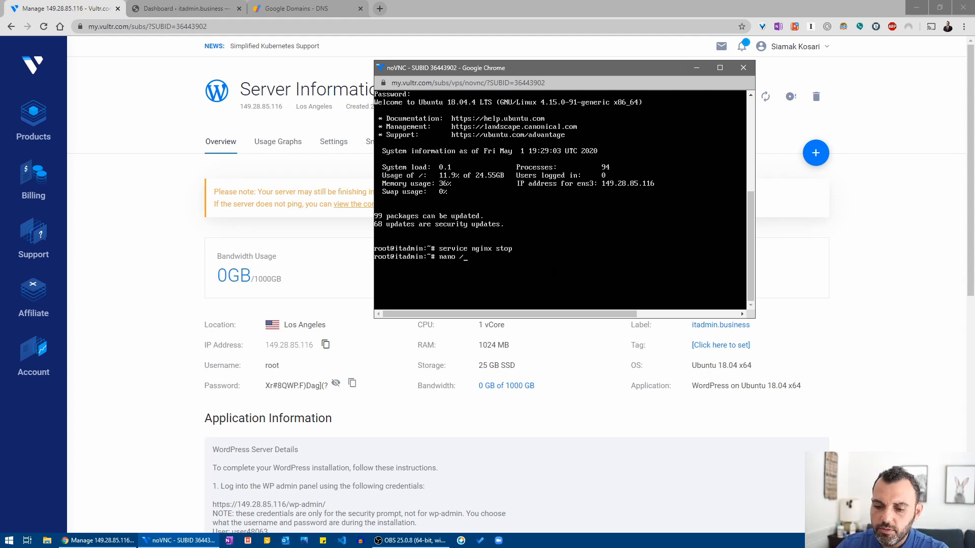
pyautogui.write(' /etc')
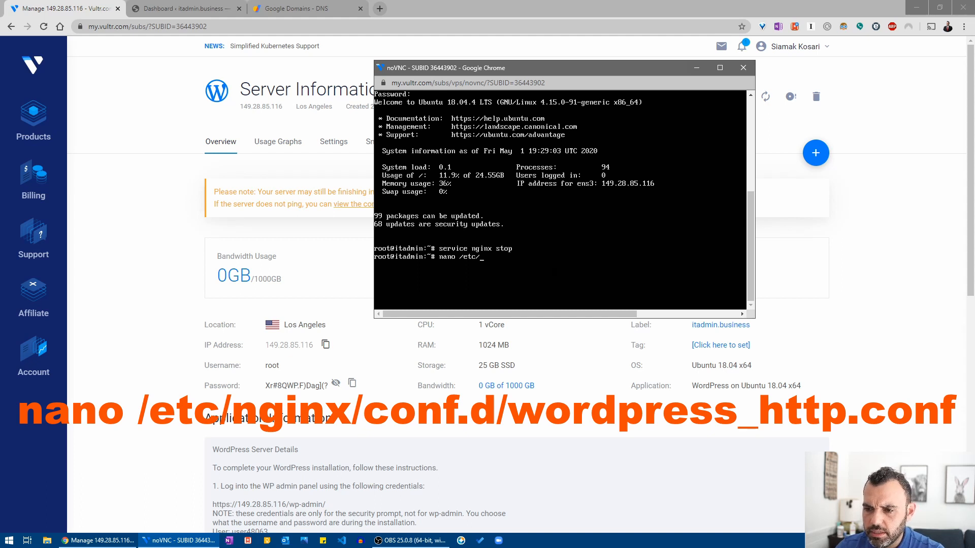
pyautogui.write('/n')
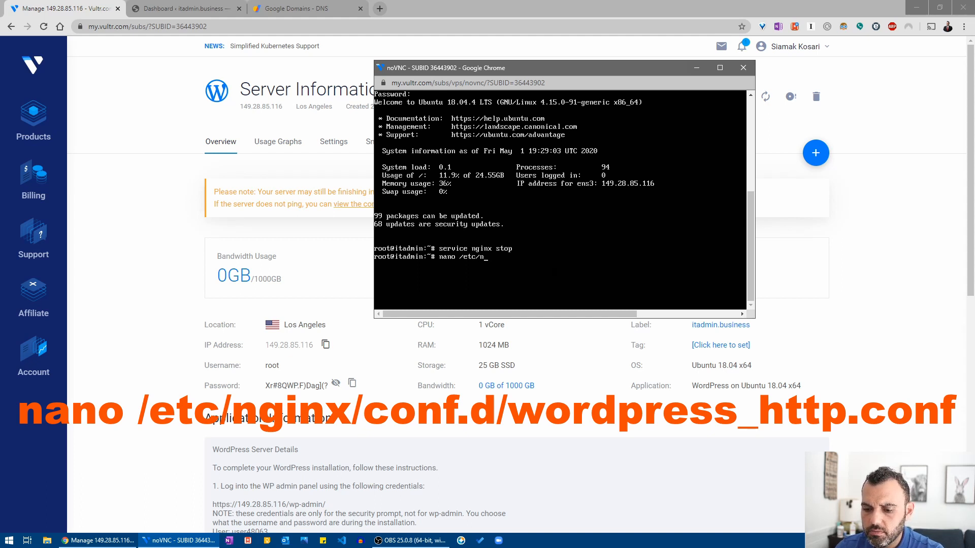
pyautogui.write('ginx')
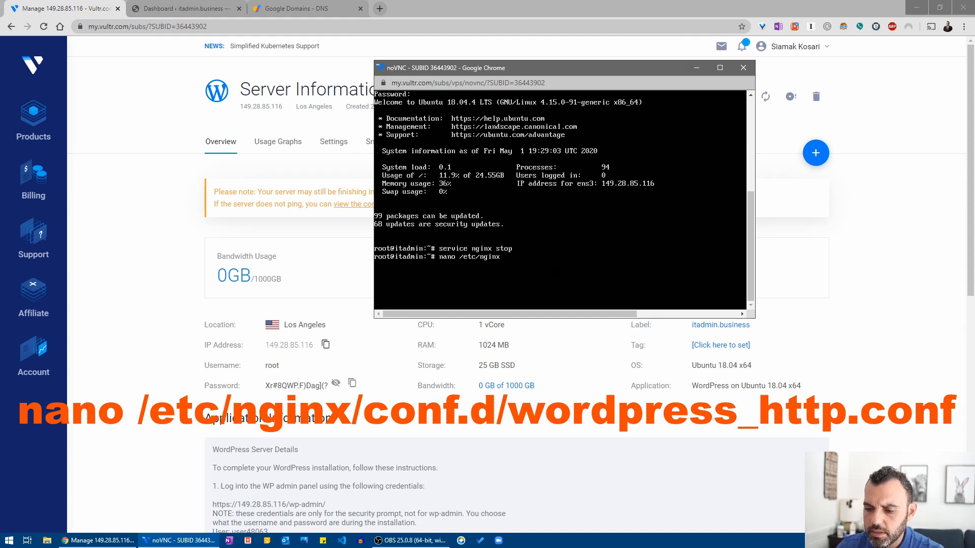
pyautogui.write('/conf.d')
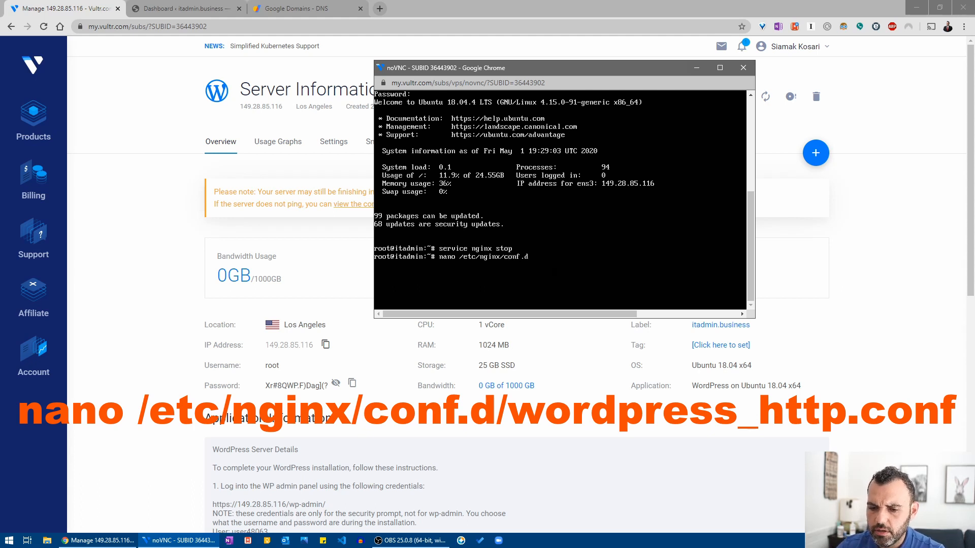
pyautogui.write('/word')
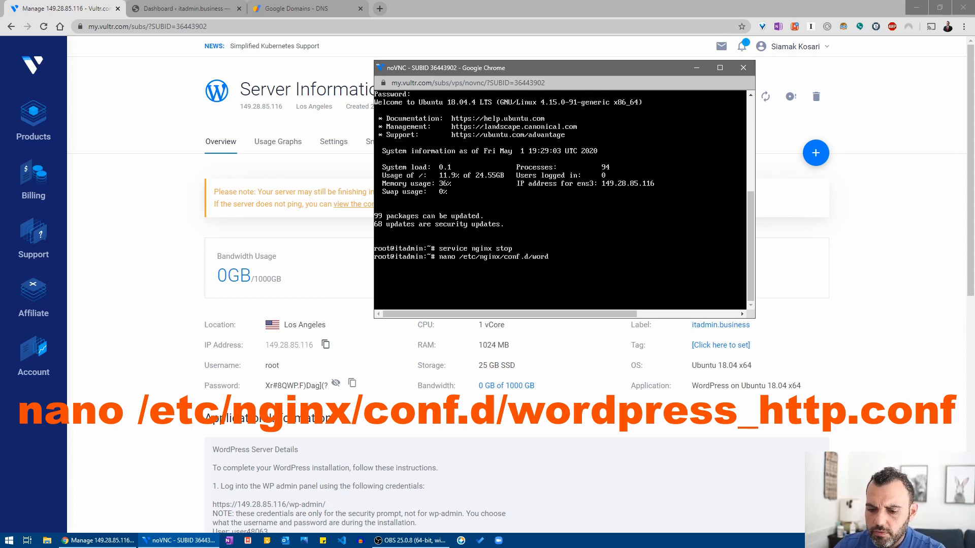
pyautogui.write('press_h')
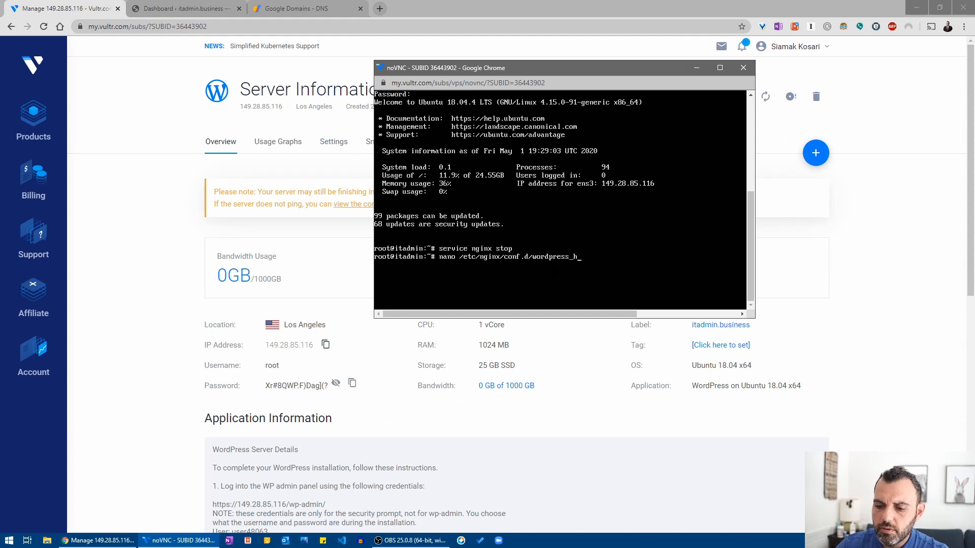
pyautogui.write('ttp.con')
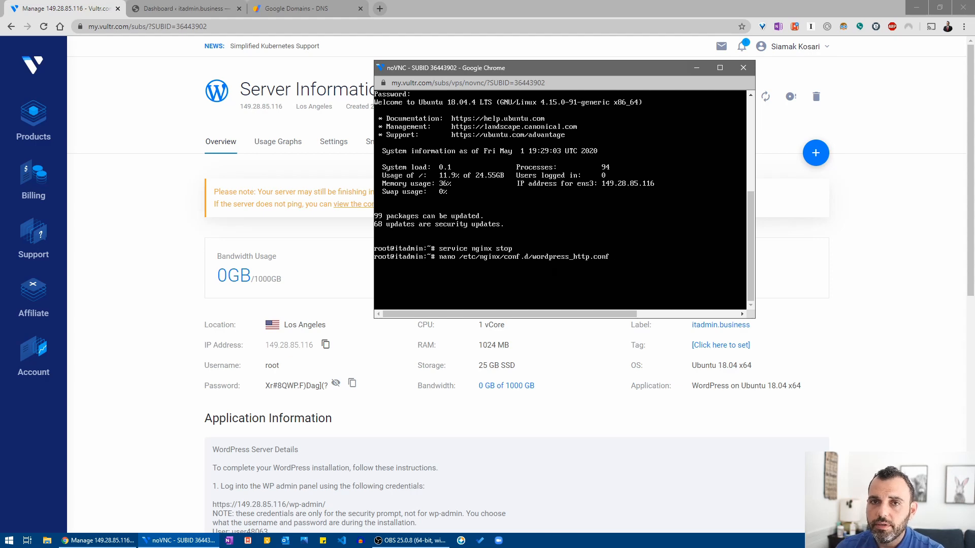
pyautogui.write('f')
pyautogui.press('Return')
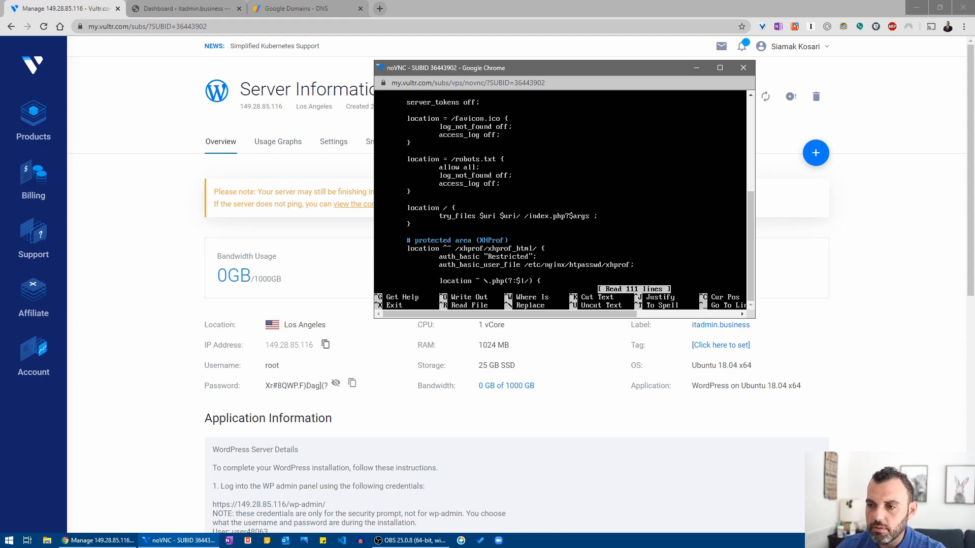
pyautogui.press('super+Right')
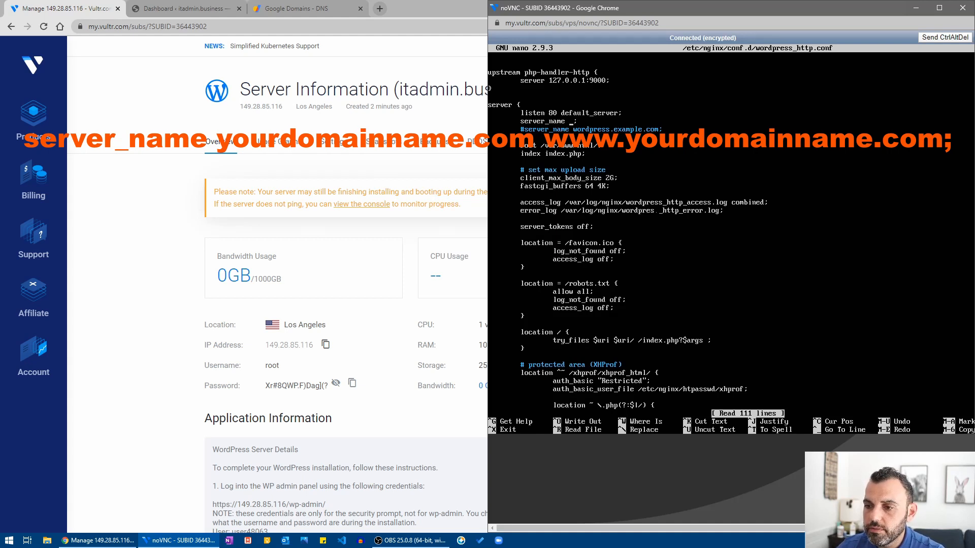
pyautogui.press('Delete')
pyautogui.write('a')
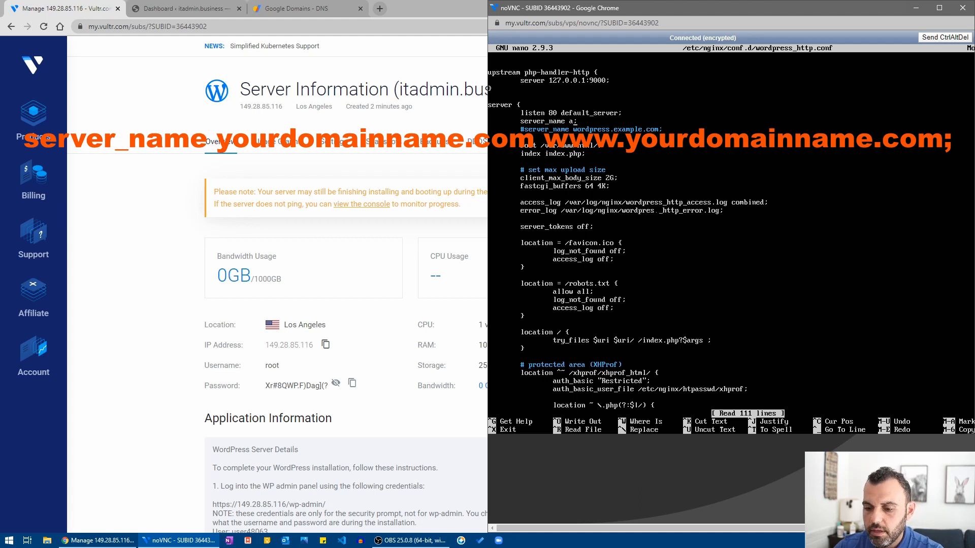
pyautogui.press('BackSpace')
pyautogui.write('itadmin')
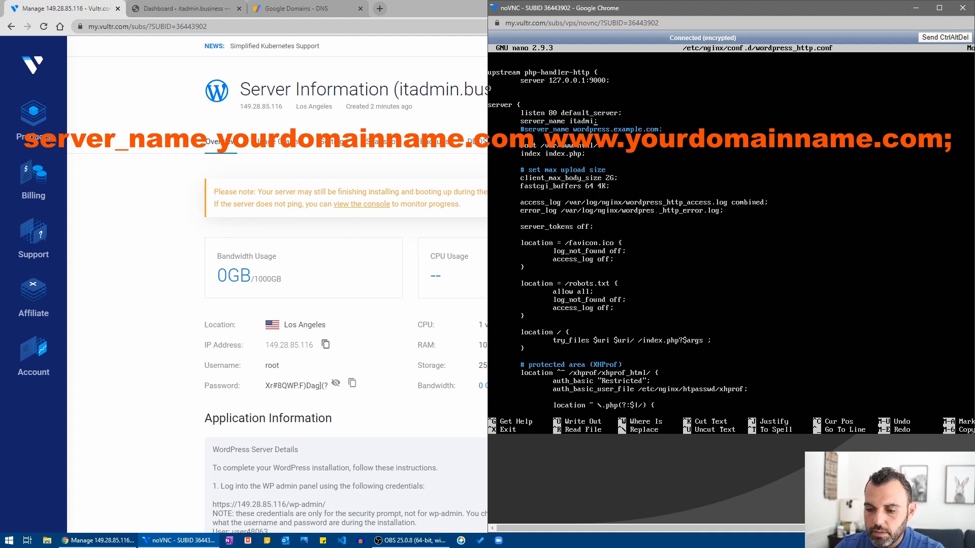
pyautogui.write('.business')
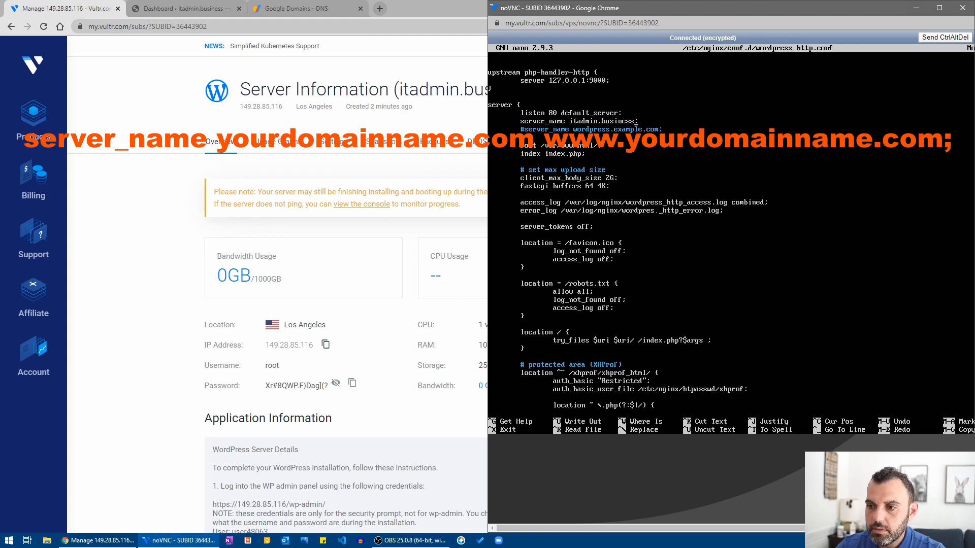
pyautogui.write(' www')
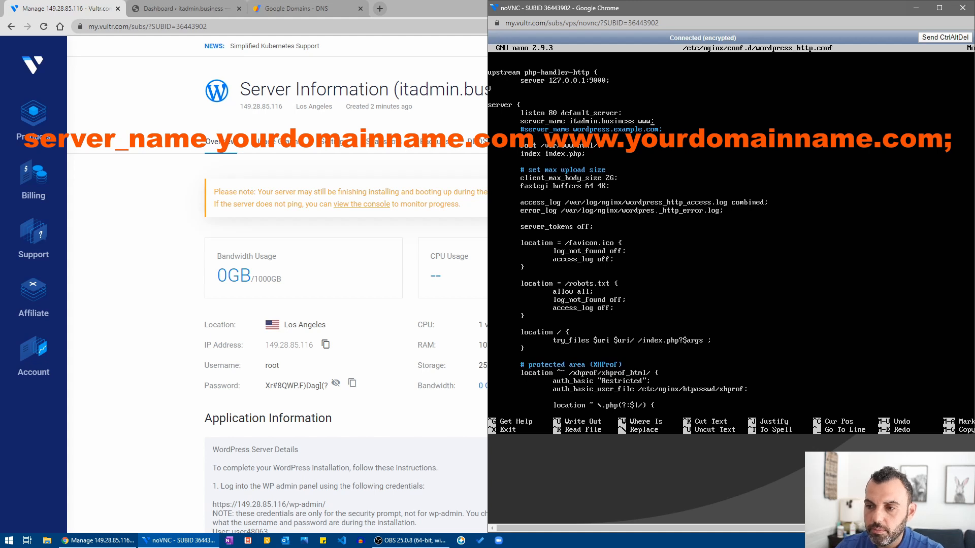
pyautogui.write('.itadmin.b')
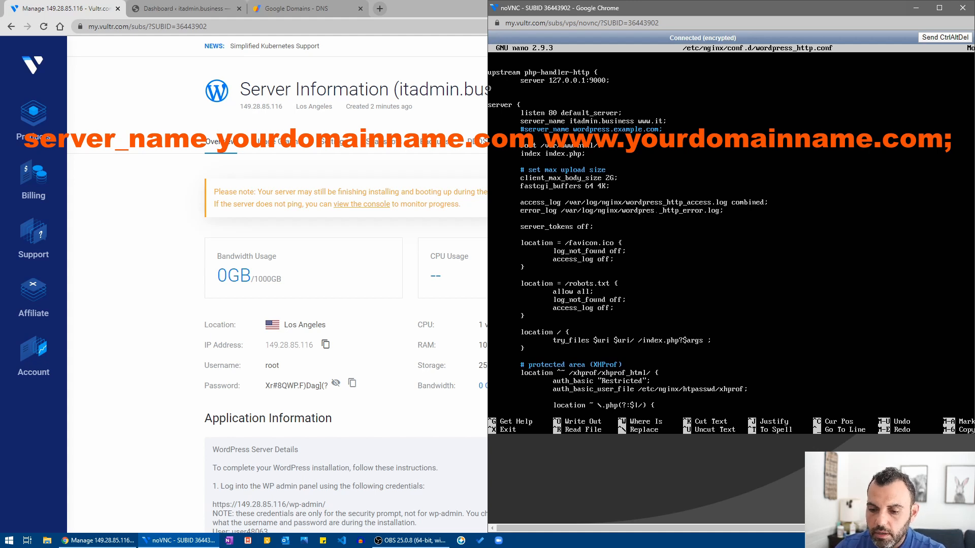
pyautogui.write('usines')
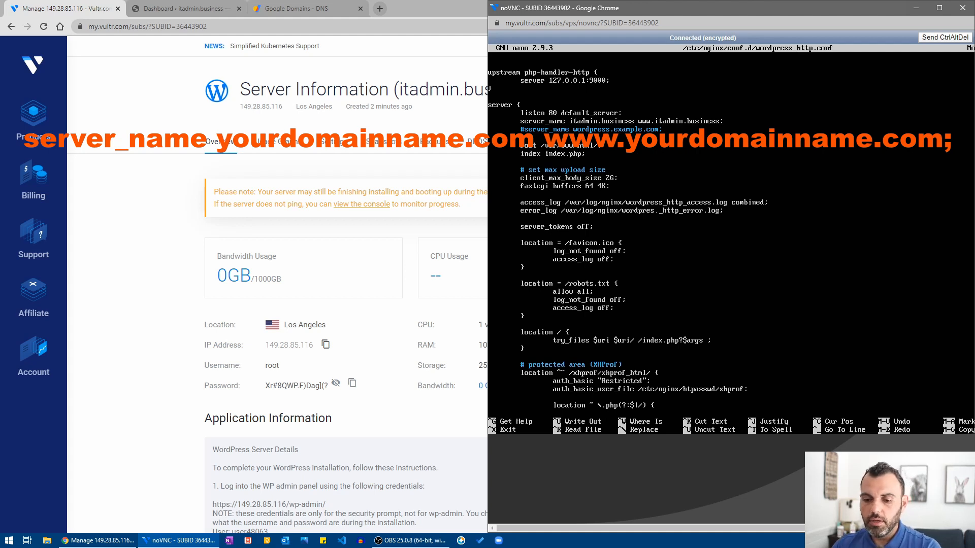
pyautogui.write('s')
pyautogui.hotkey('ctrl', 'o')
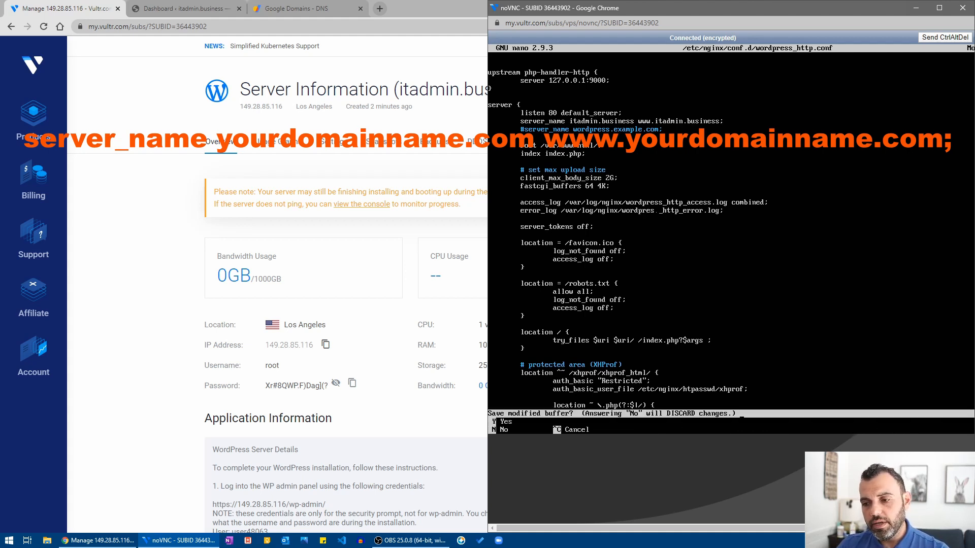
pyautogui.press('Return')
pyautogui.hotkey('ctrl', 'x')
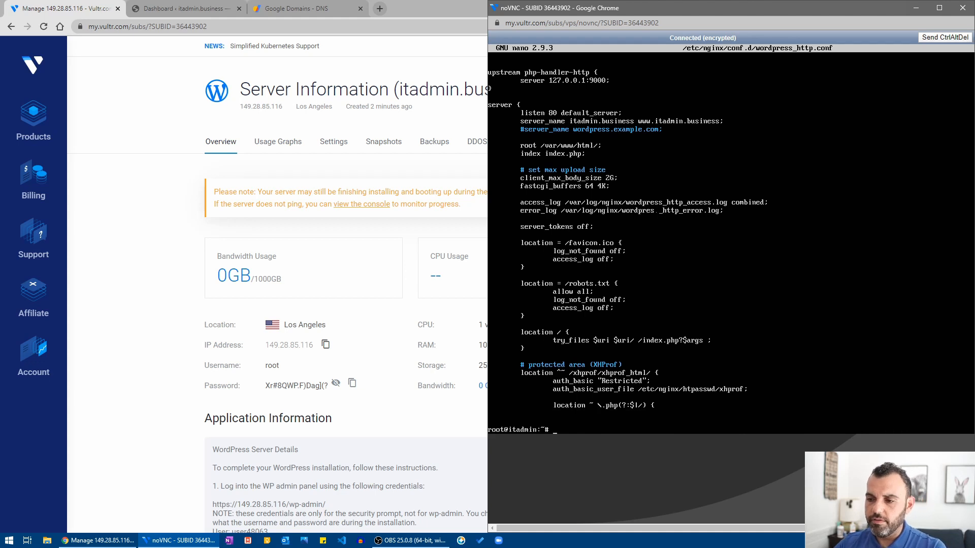
# Edit the previous nano command to open wordpress_https.conf instead.
pyautogui.press('Up')
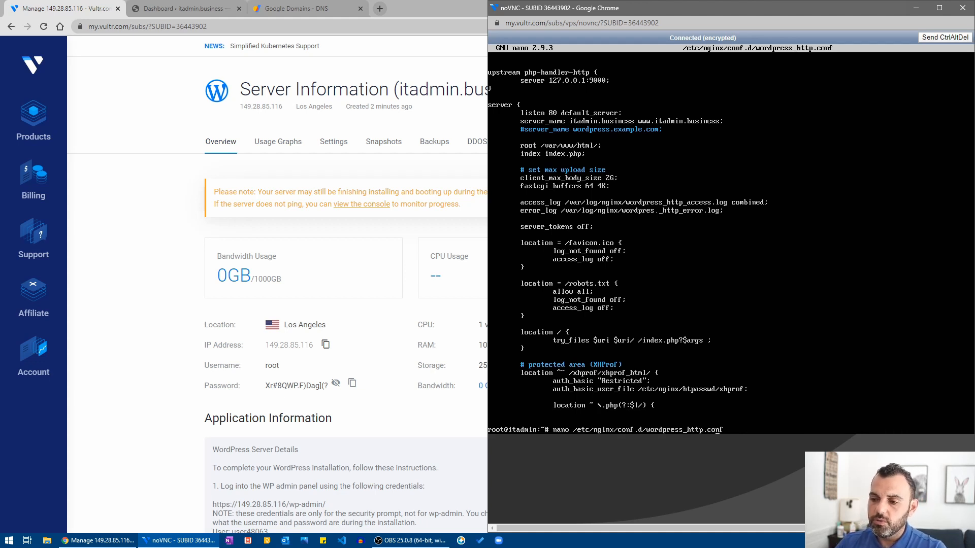
pyautogui.press('Left')
pyautogui.press('Left')
pyautogui.press('Left')
pyautogui.press('Left')
pyautogui.press('Left')
pyautogui.write('s')
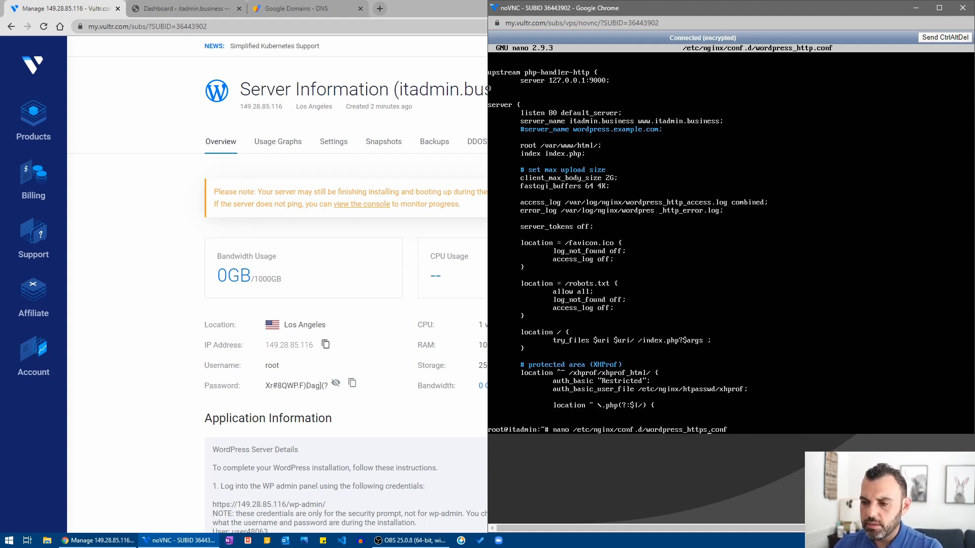
pyautogui.press('Return')
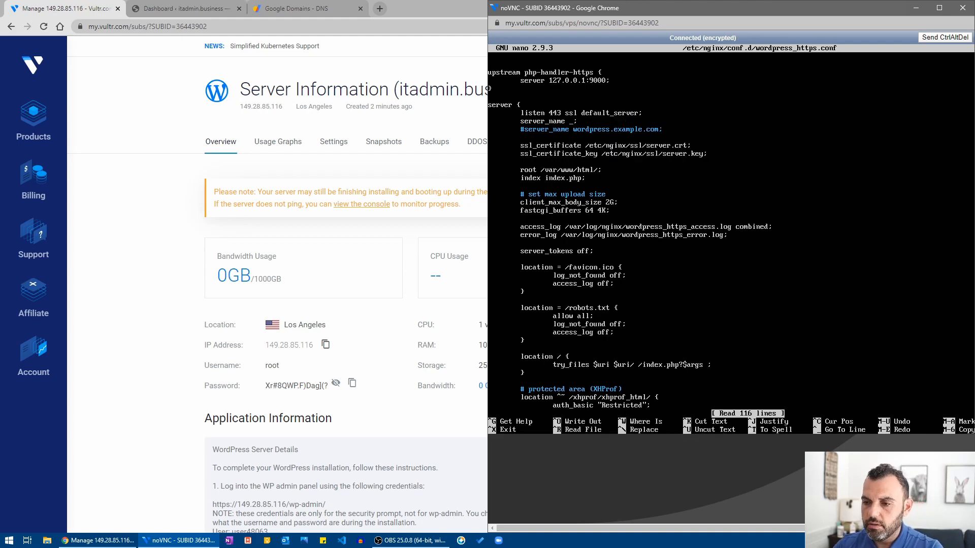
pyautogui.press('Down')
pyautogui.press('Down')
pyautogui.press('Down')
pyautogui.press('Down')
pyautogui.press('Down')
pyautogui.press('Down')
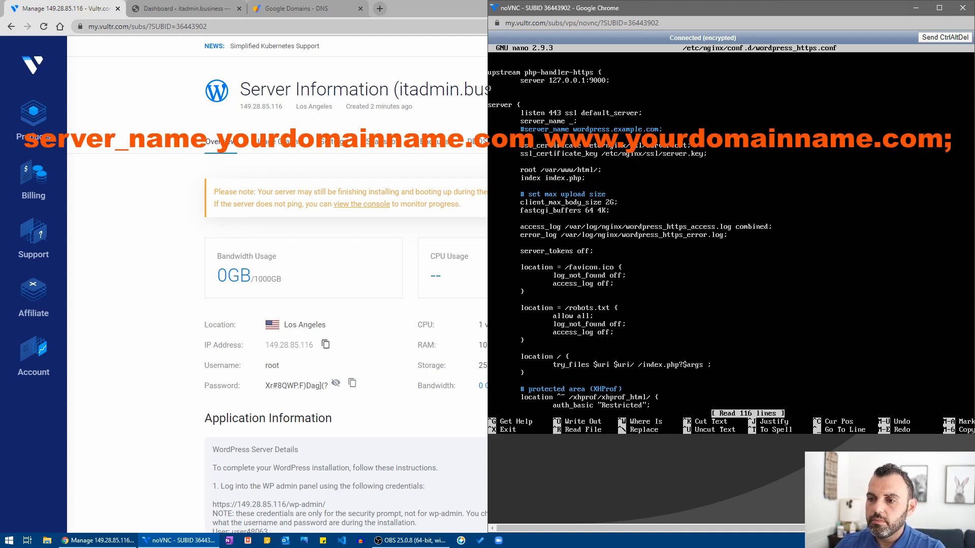
pyautogui.press('Delete')
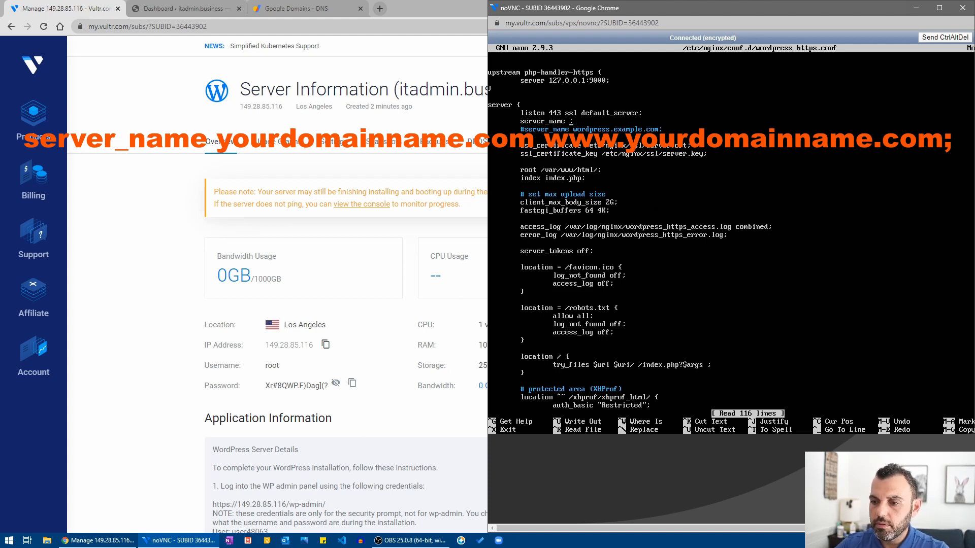
pyautogui.write('itadmin.')
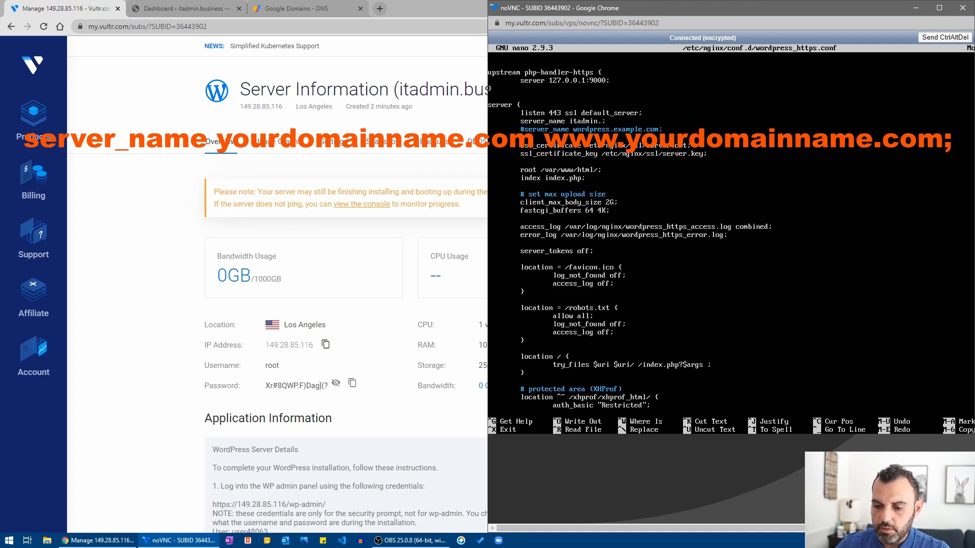
pyautogui.write('business')
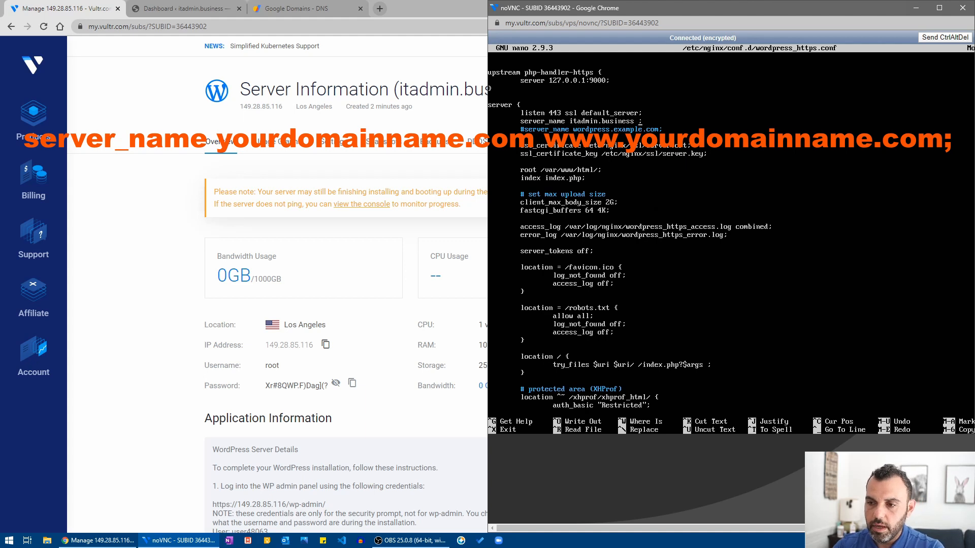
pyautogui.write('www.')
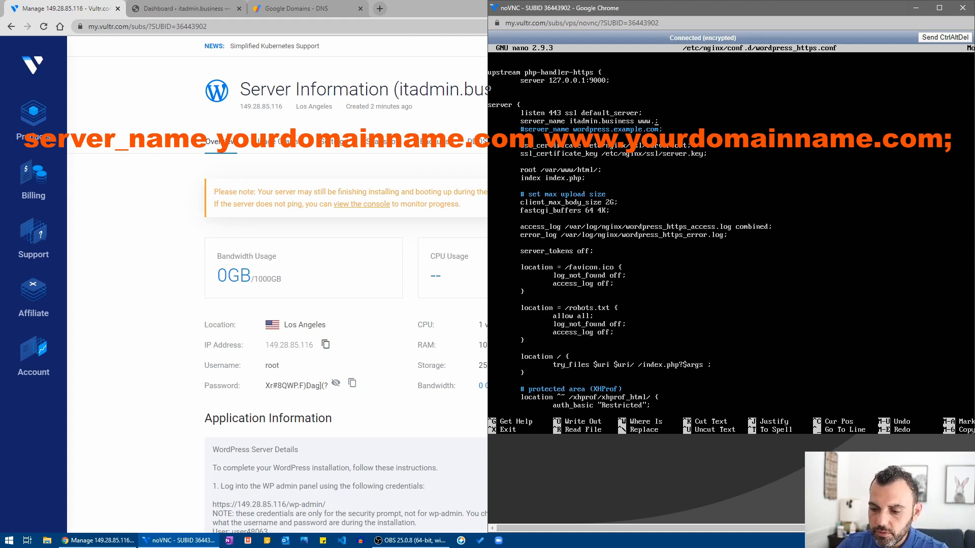
pyautogui.write('itadmin')
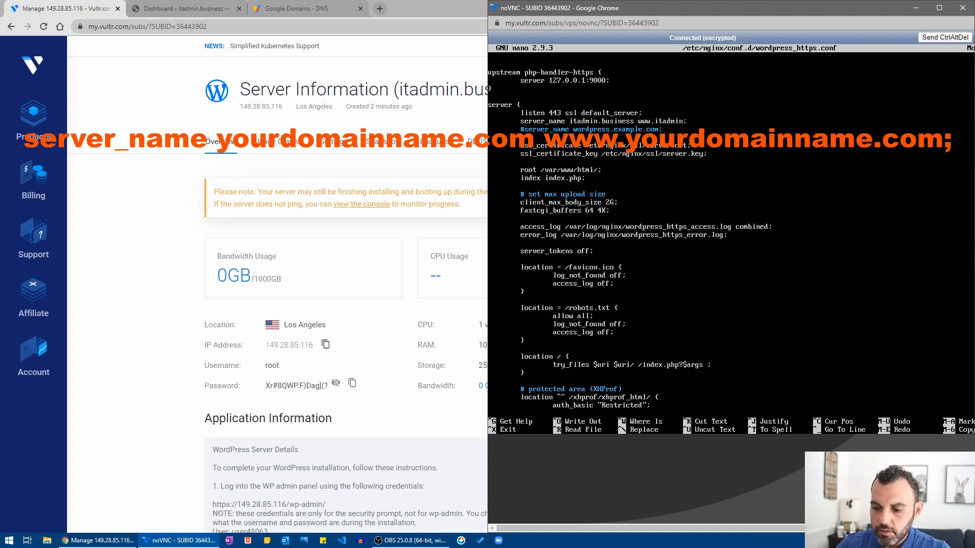
pyautogui.write('.business')
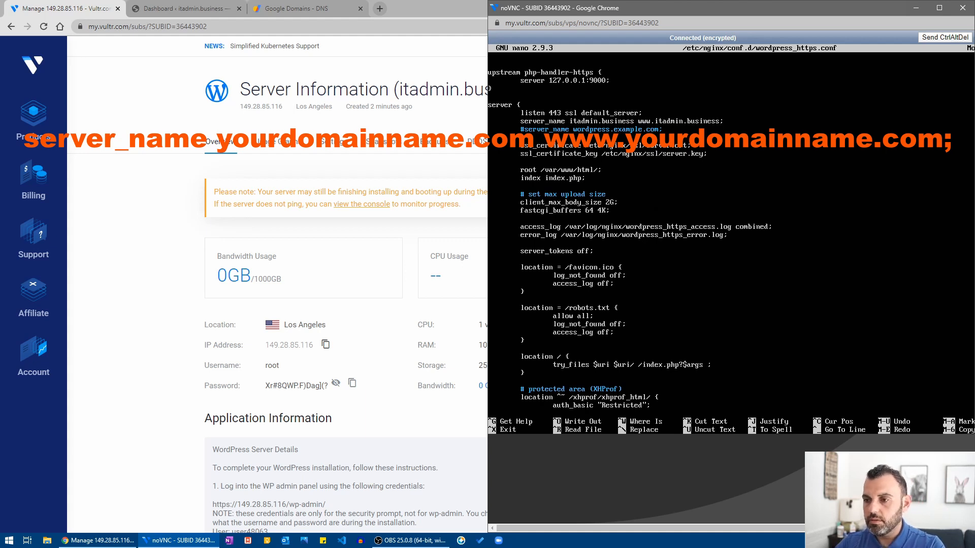
pyautogui.hotkey('ctrl', 'x')
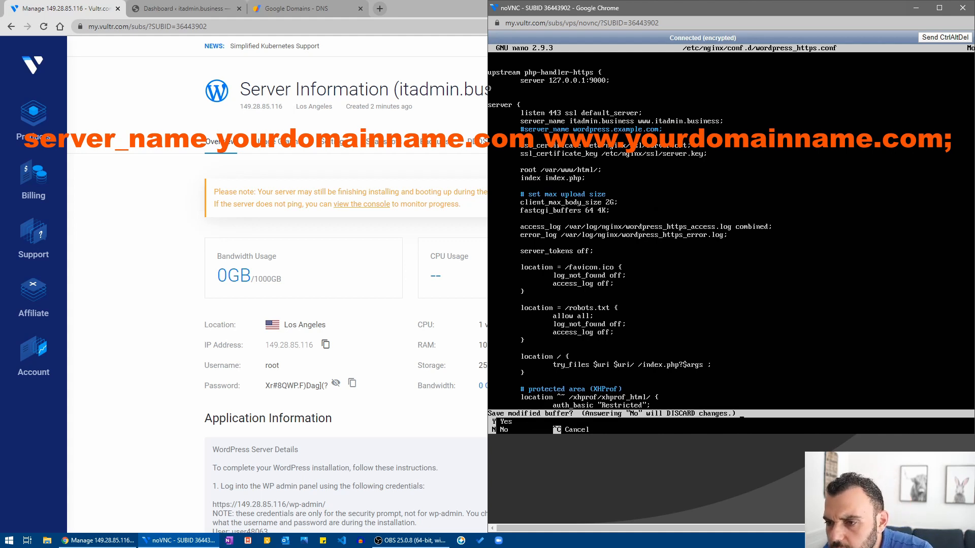
pyautogui.press('y')
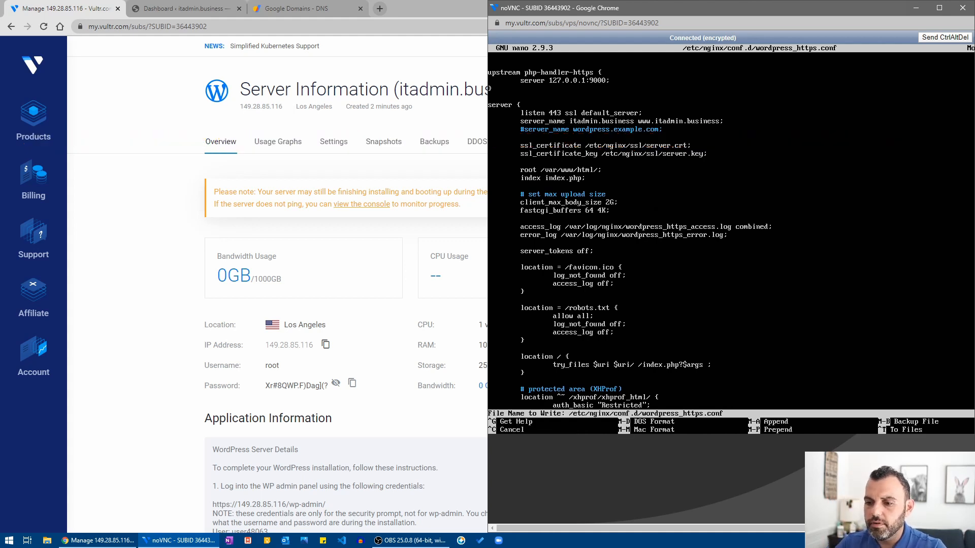
pyautogui.press('Return')
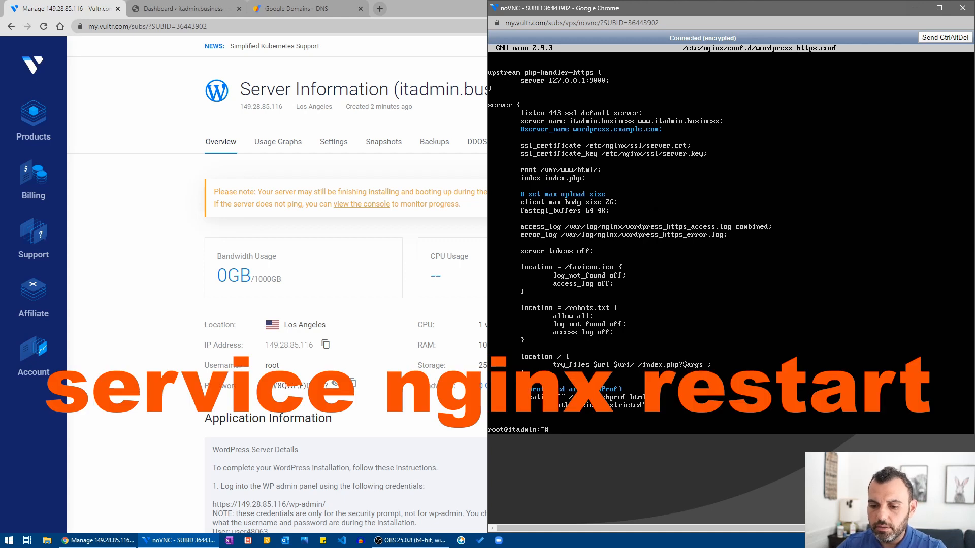
# Run 'service nginx restart' at the root prompt.
pyautogui.write('service')
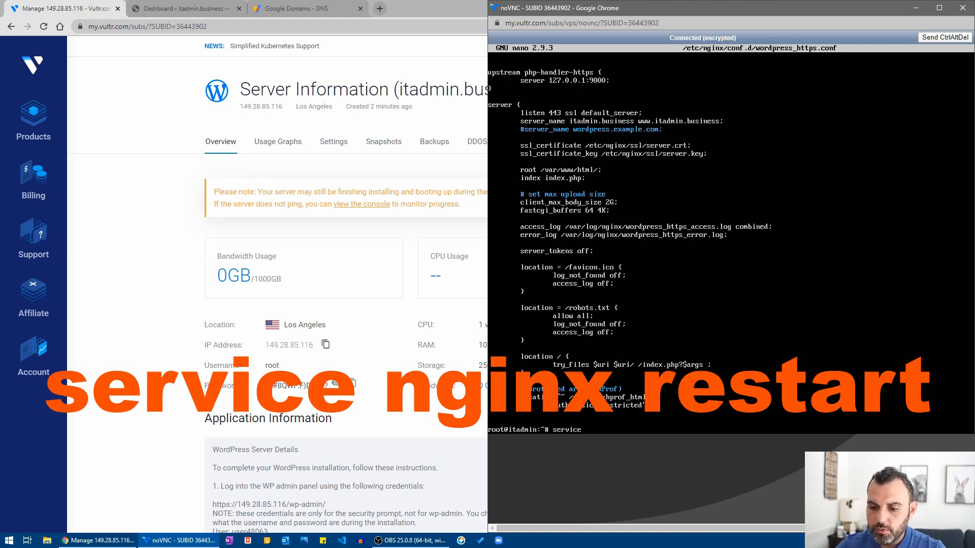
pyautogui.write(' ng')
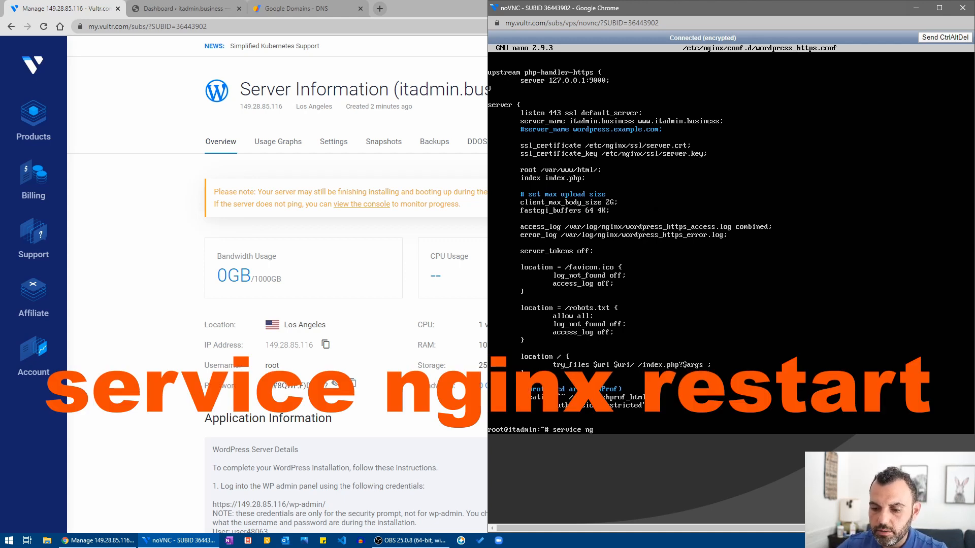
pyautogui.write('inx')
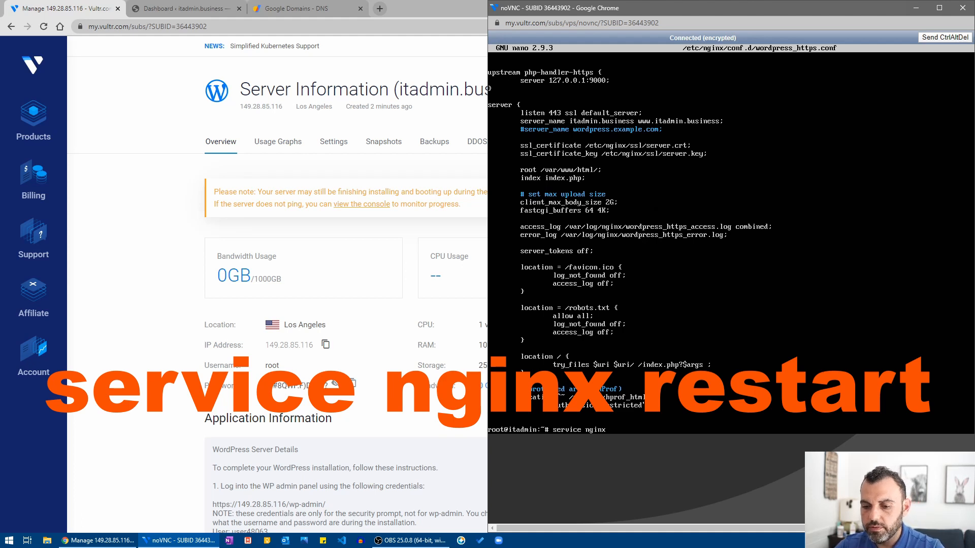
pyautogui.write(' restart')
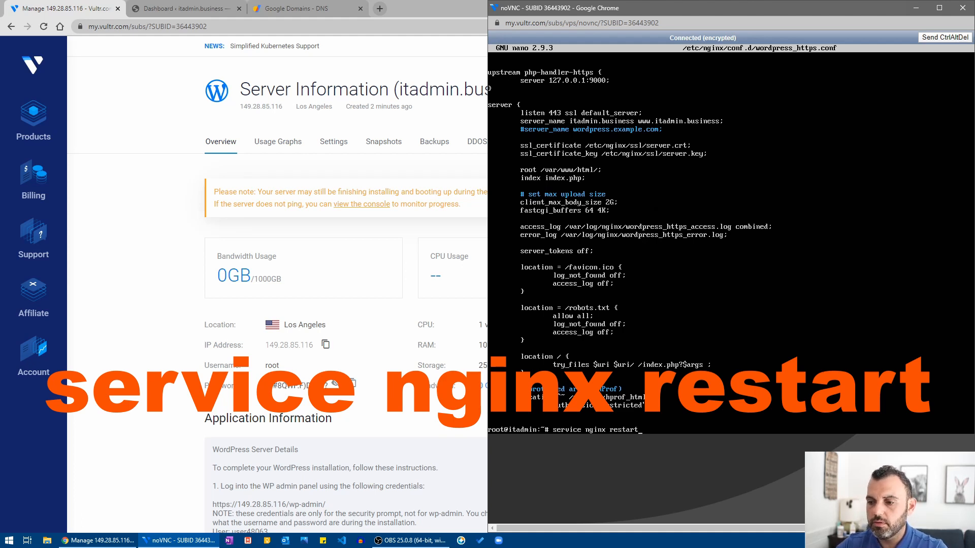
pyautogui.press('Return')
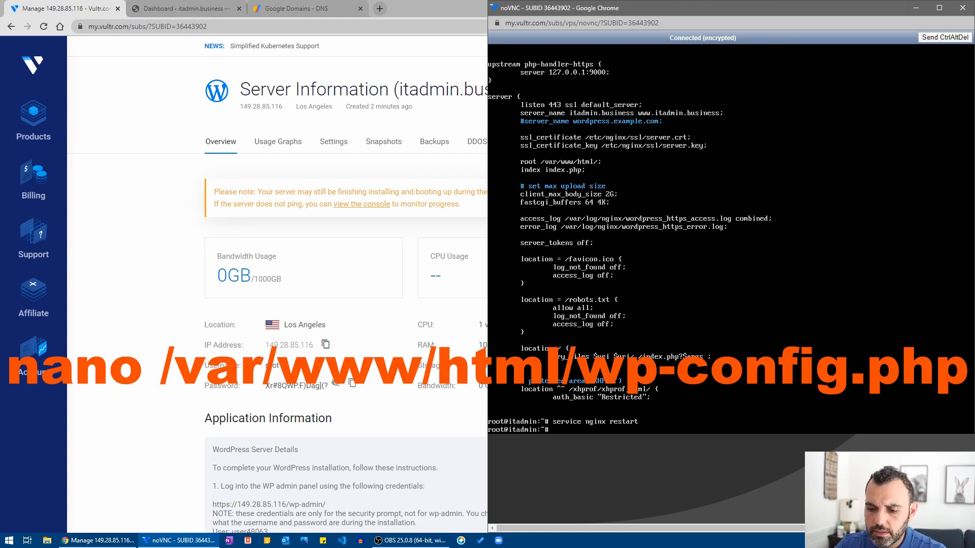
# Type the command 'nano /var/www/html/wp-config.php', correcting a typo in the file name.
pyautogui.write('nano')
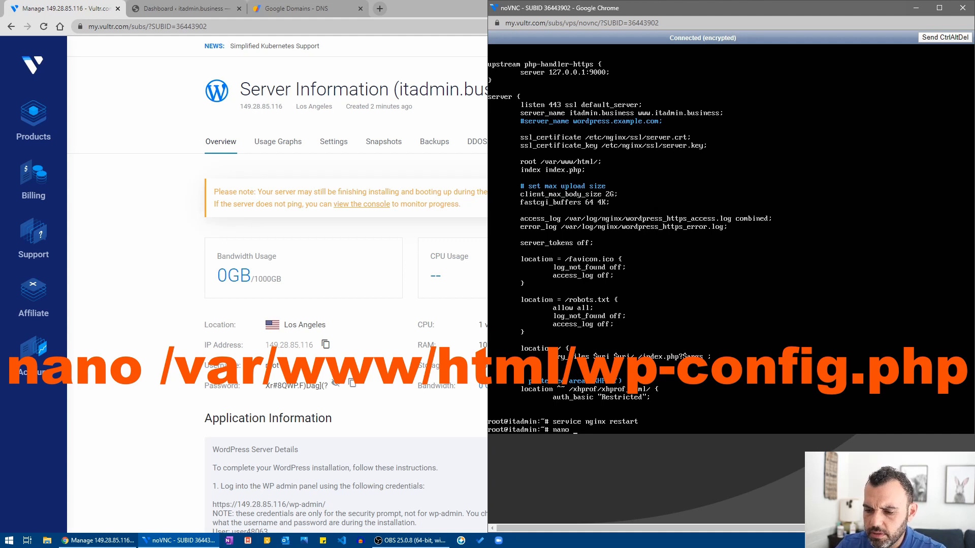
pyautogui.write(' /var/')
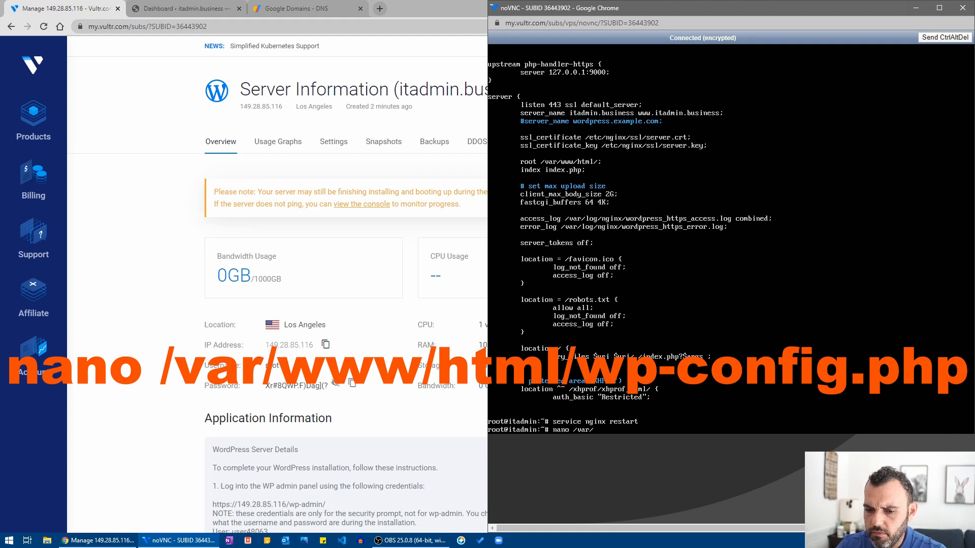
pyautogui.write('www/html')
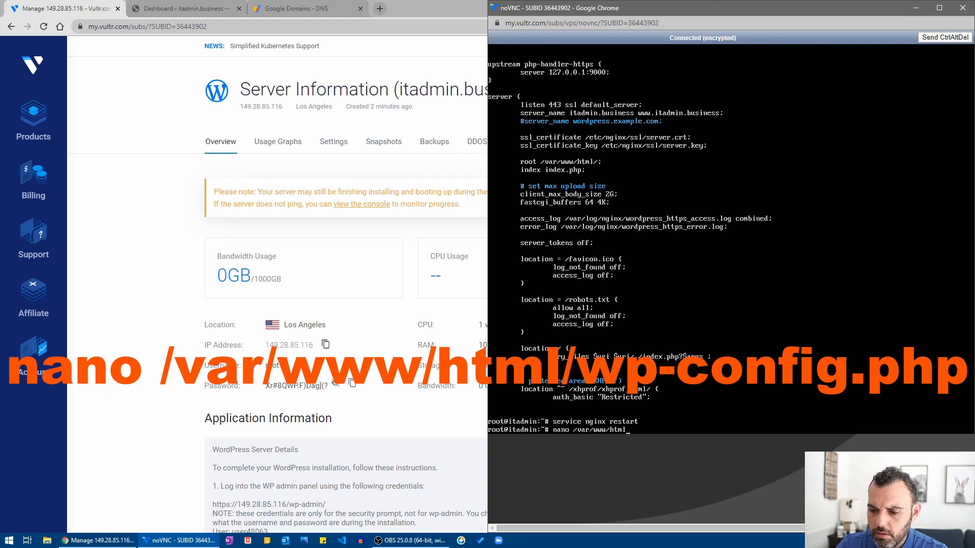
pyautogui.write('/wp-config')
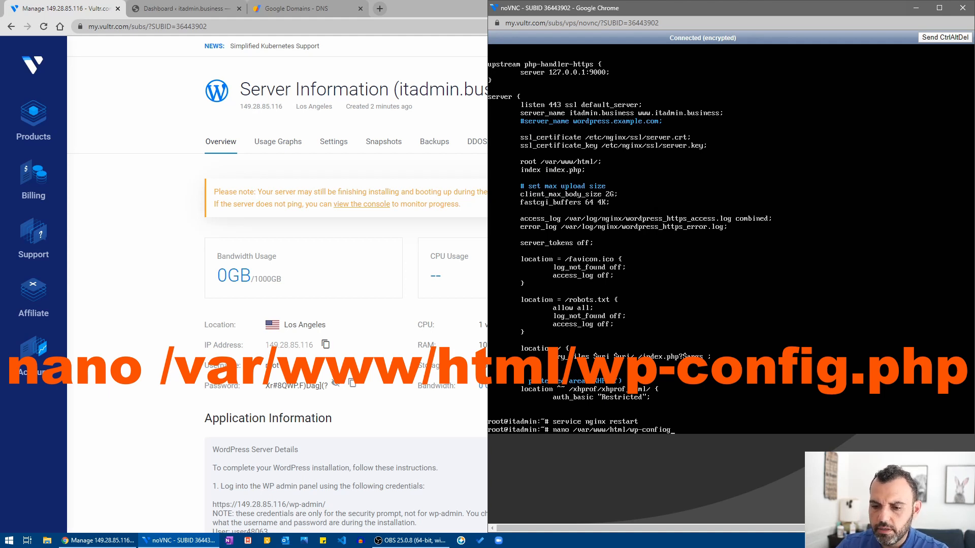
pyautogui.press('BackSpace')
pyautogui.press('BackSpace')
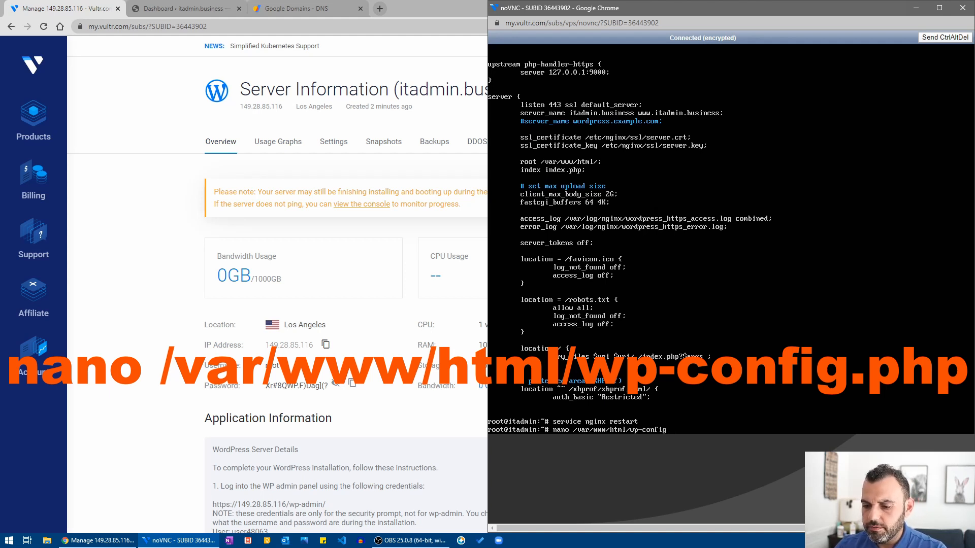
# Open /var/www/html/wp-config.php in nano and move to the FORCE_SSL_ADMIN line near the end.
pyautogui.write('g.php')
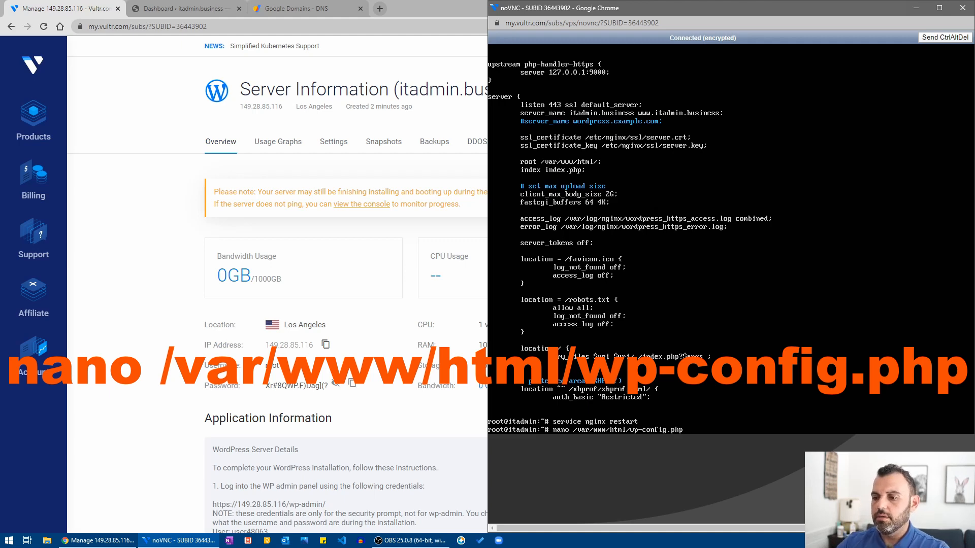
pyautogui.press('Return')
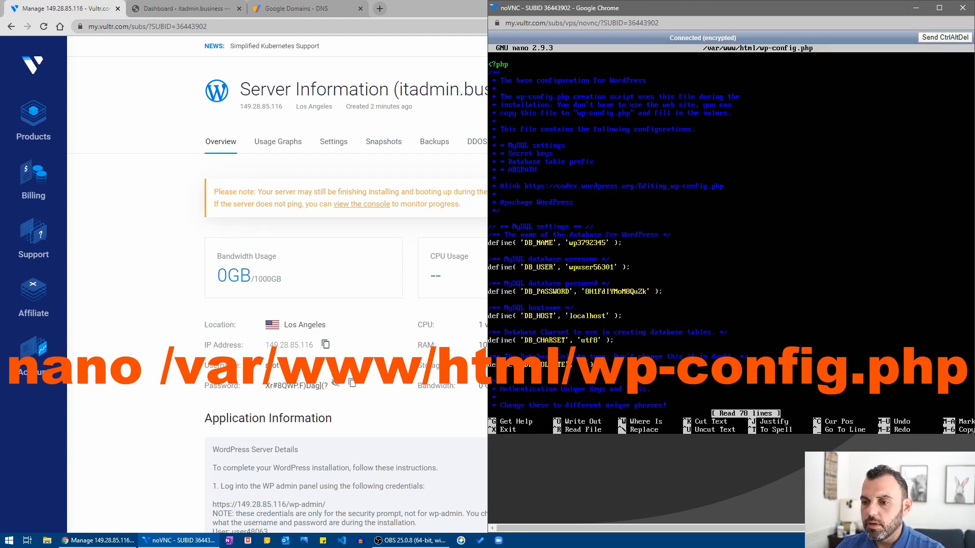
pyautogui.press('Down')
pyautogui.press('Down')
pyautogui.press('Down')
pyautogui.press('Down')
pyautogui.press('Down')
pyautogui.press('Down')
pyautogui.press('Down')
pyautogui.press('Down')
pyautogui.press('Down')
pyautogui.press('Down')
pyautogui.press('Down')
pyautogui.press('Down')
pyautogui.press('Down')
pyautogui.press('Down')
pyautogui.press('Down')
pyautogui.press('Down')
pyautogui.press('Down')
pyautogui.press('Down')
pyautogui.press('Down')
pyautogui.press('Down')
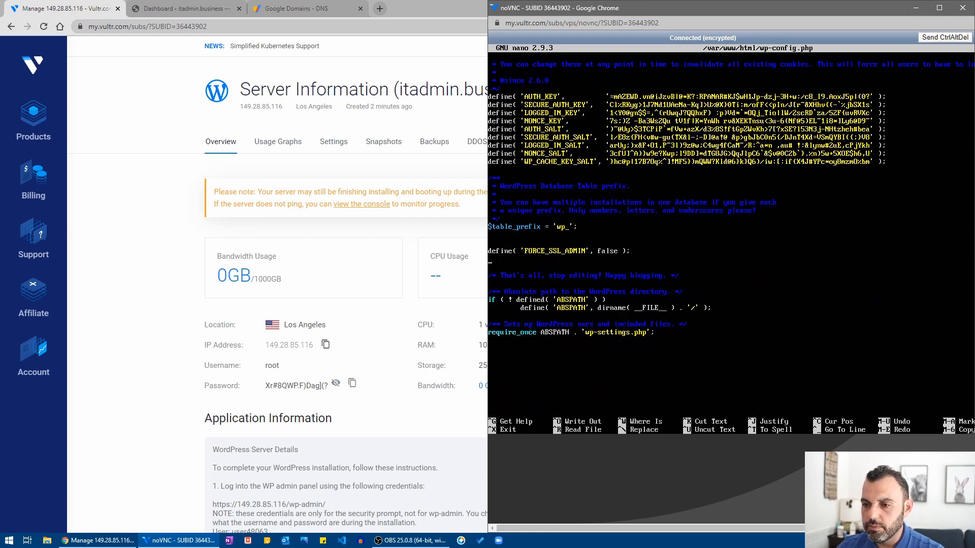
pyautogui.press('Right')
pyautogui.press('Right')
pyautogui.press('Right')
pyautogui.press('Right')
pyautogui.press('Right')
pyautogui.press('Right')
pyautogui.press('Right')
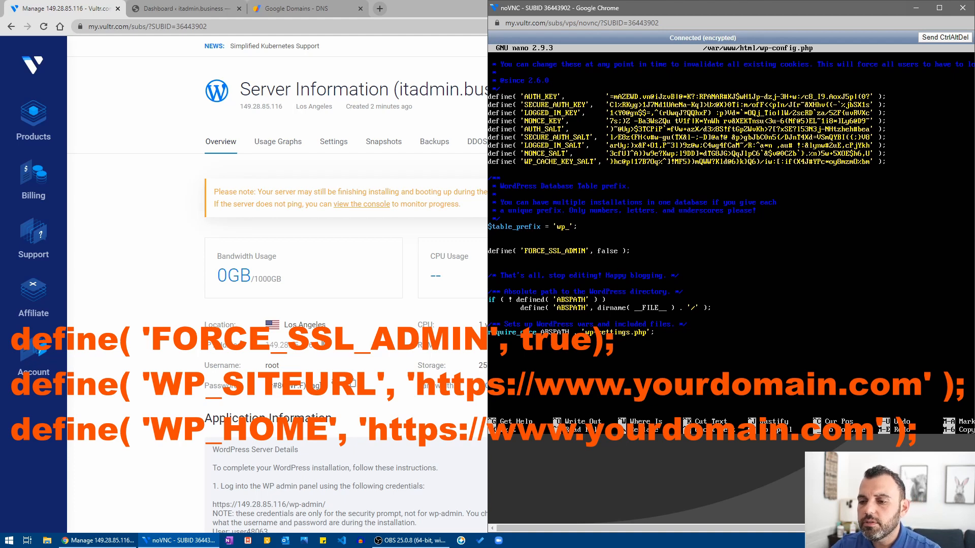
# Change FORCE_SSL_ADMIN from false to true and start a new line beneath it.
pyautogui.press('Delete')
pyautogui.press('Delete')
pyautogui.press('Delete')
pyautogui.press('Delete')
pyautogui.press('Delete')
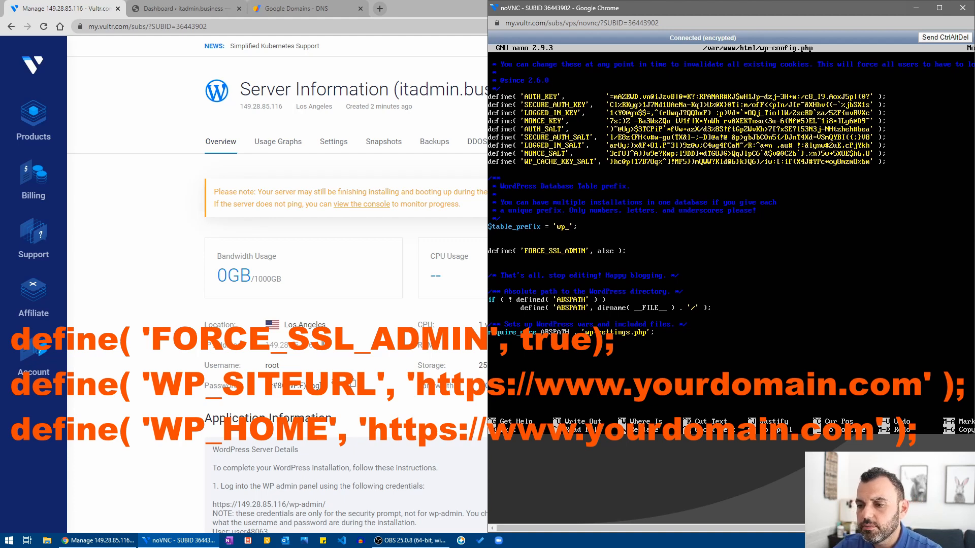
pyautogui.write('true')
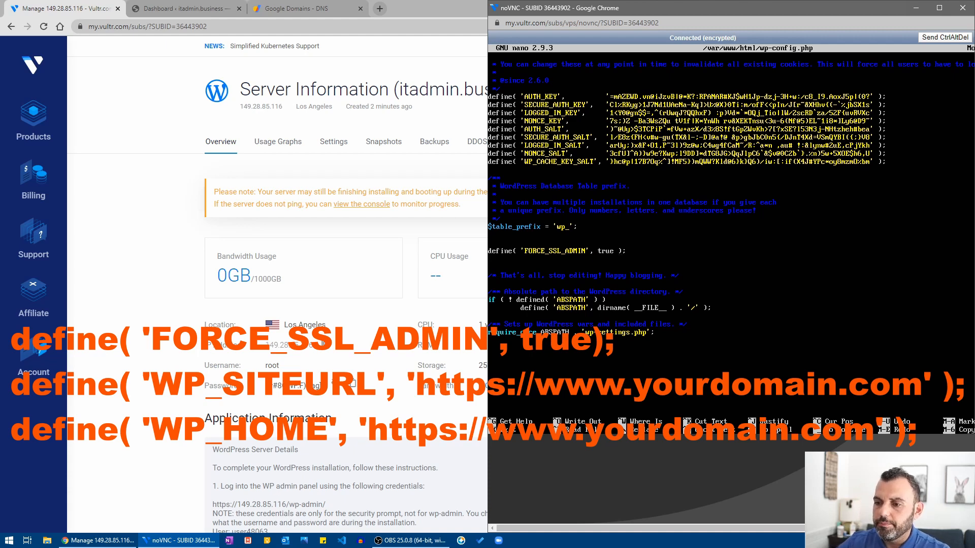
pyautogui.press('Return')
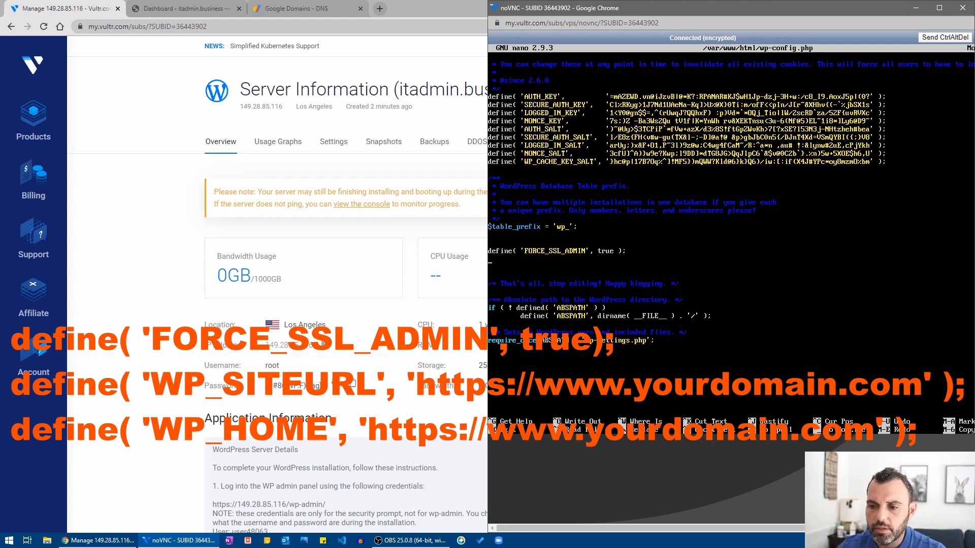
pyautogui.write('define')
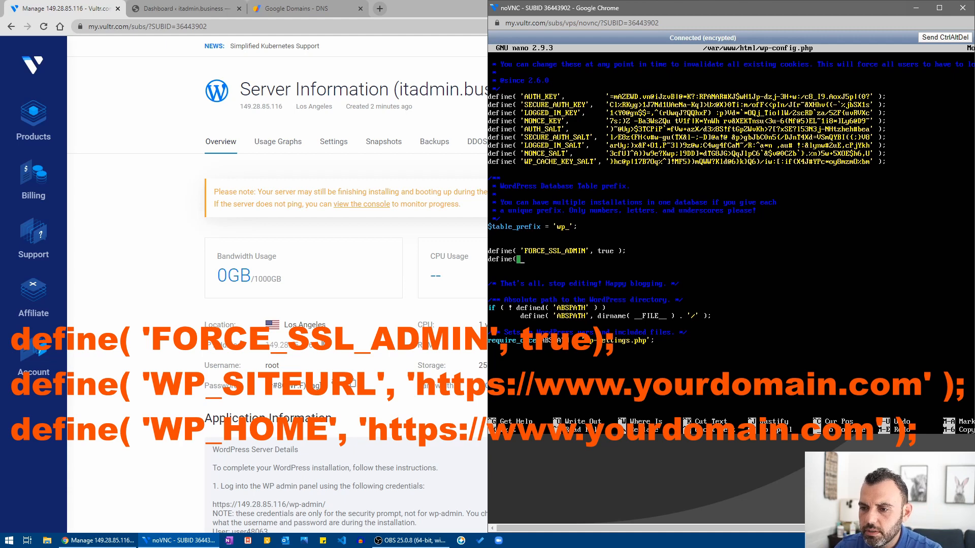
pyautogui.write("( '")
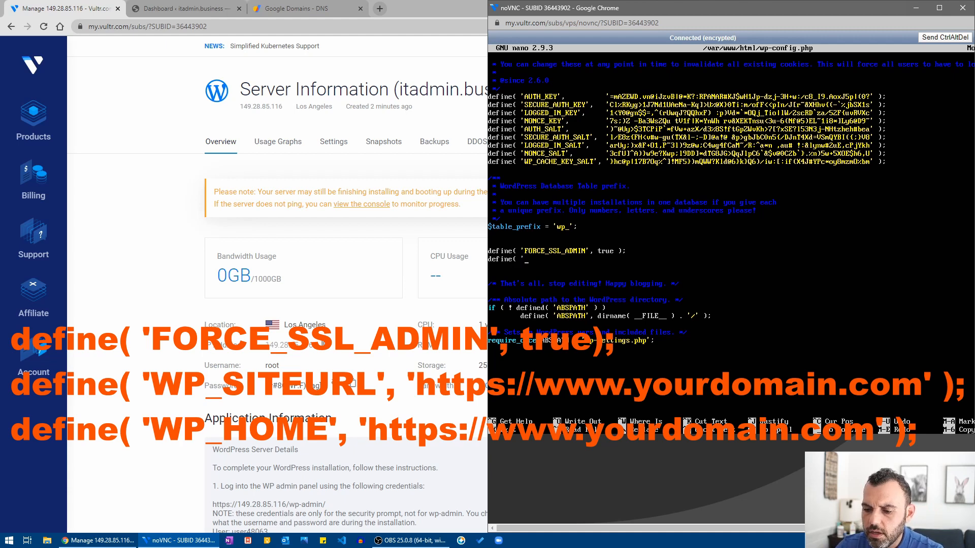
pyautogui.write('WP_')
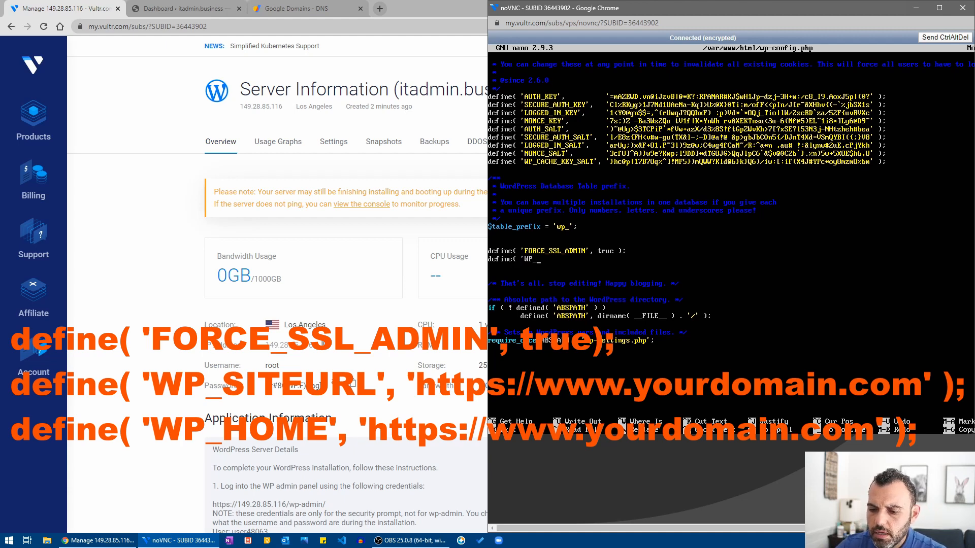
pyautogui.write('SITEURL')
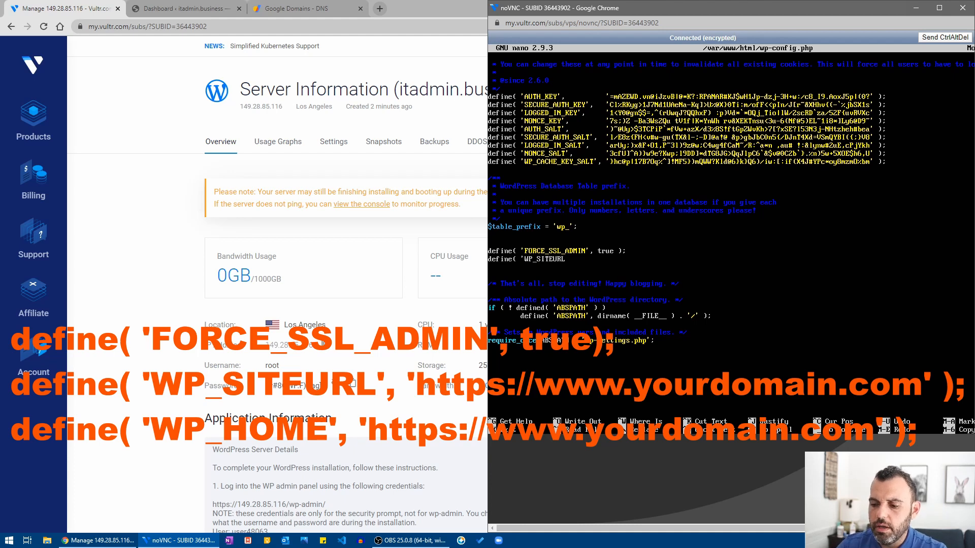
pyautogui.write("'")
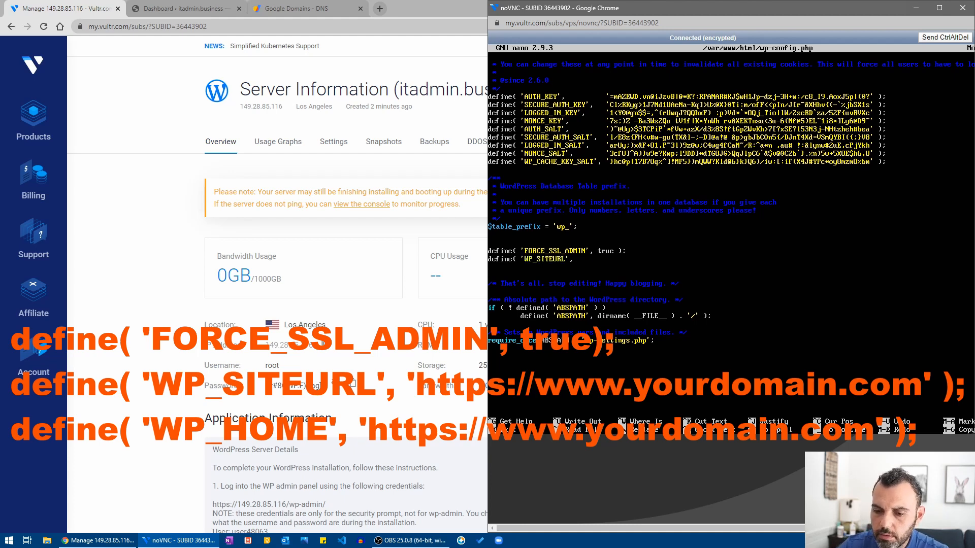
pyautogui.write(", '")
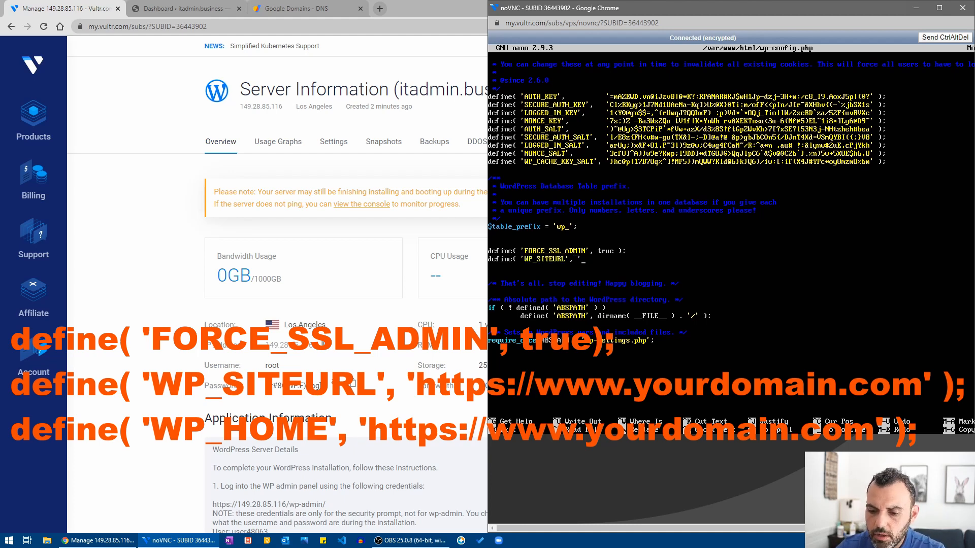
pyautogui.write('https')
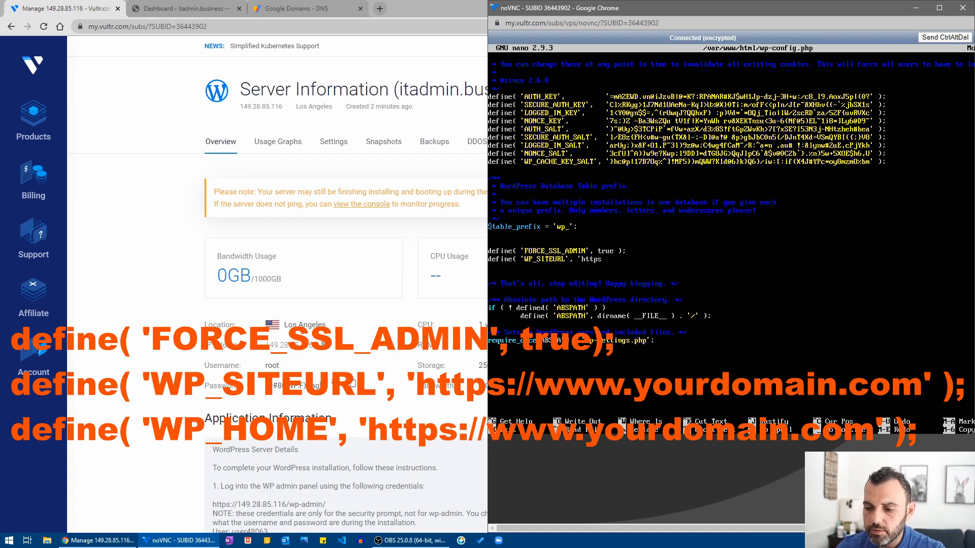
pyautogui.write('://')
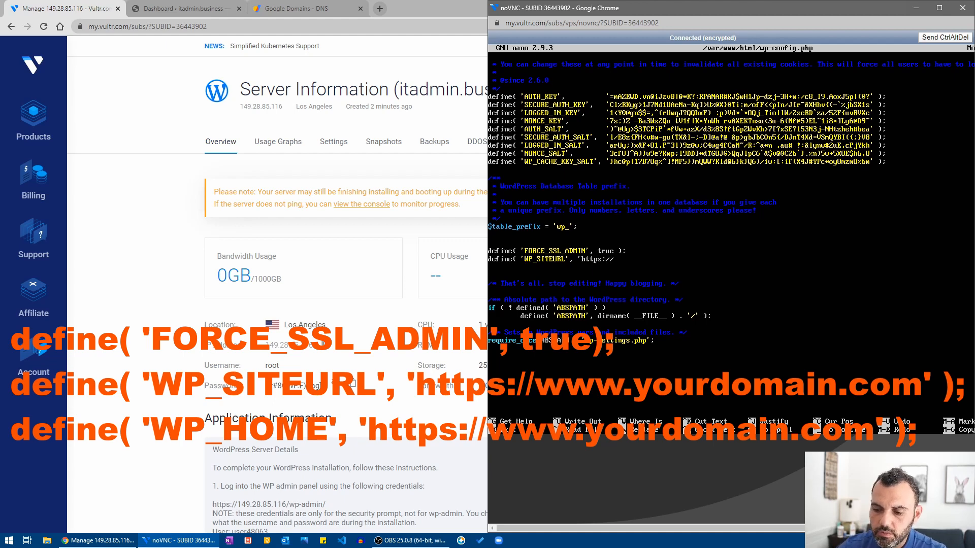
pyautogui.write('itad')
pyautogui.press('BackSpace')
pyautogui.press('BackSpace')
pyautogui.press('BackSpace')
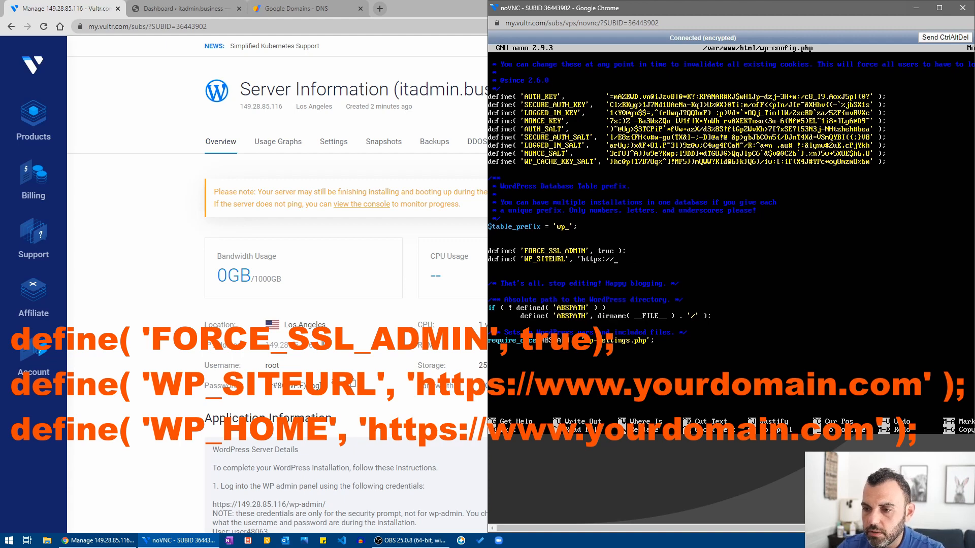
pyautogui.write('www.')
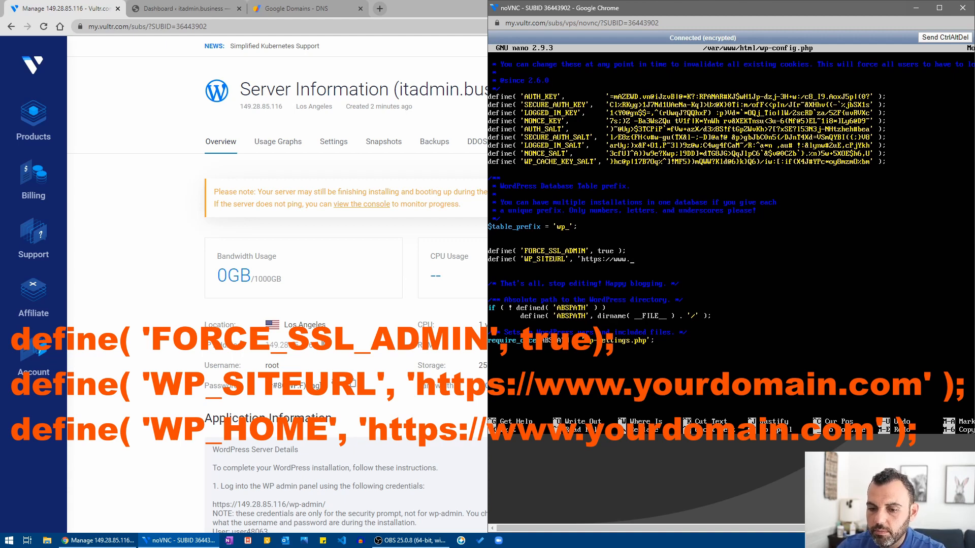
pyautogui.write('itadmin')
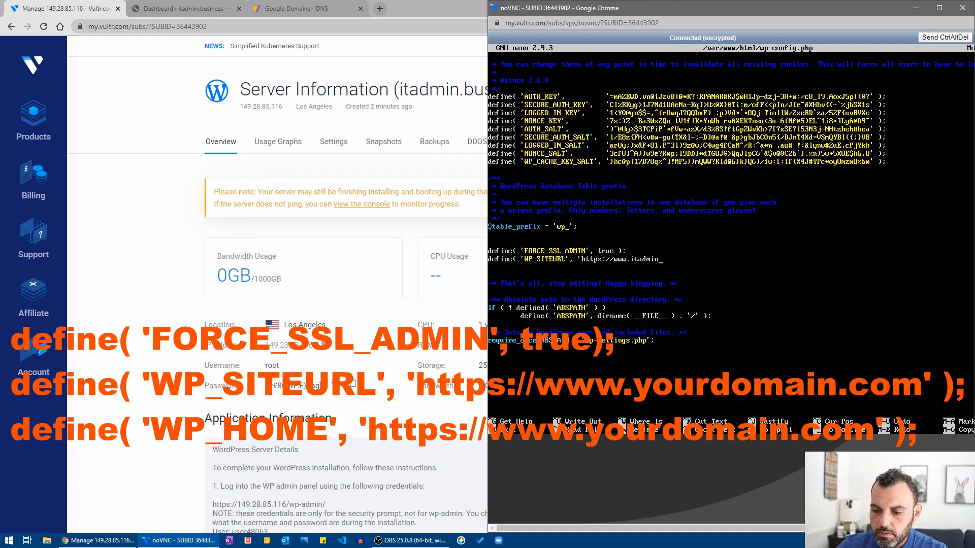
pyautogui.write('.business')
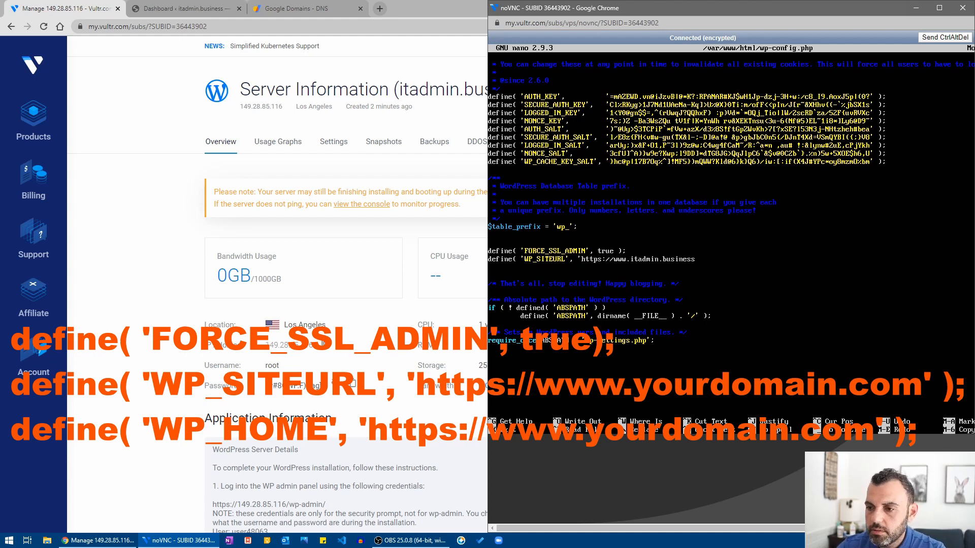
pyautogui.write("'")
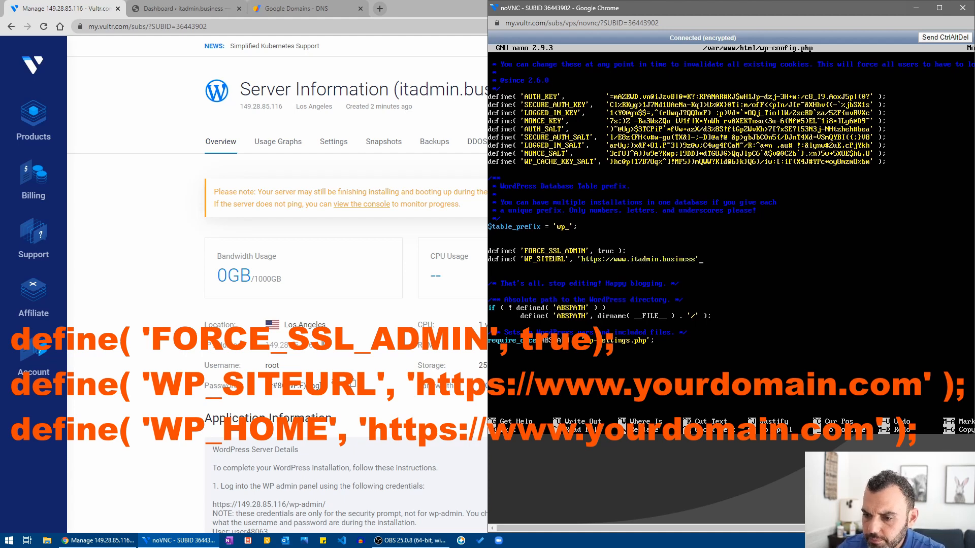
pyautogui.write(')')
pyautogui.press('Return')
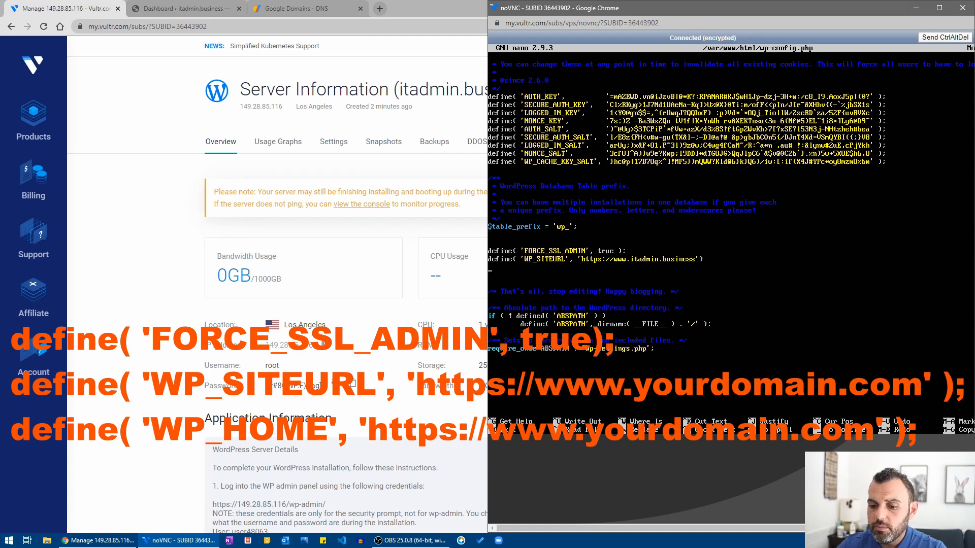
pyautogui.write('define')
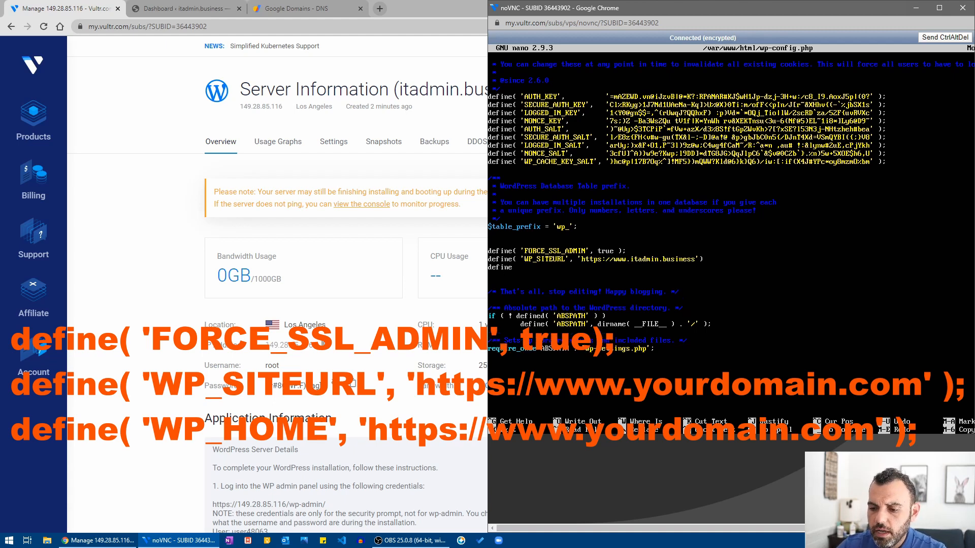
pyautogui.write('(')
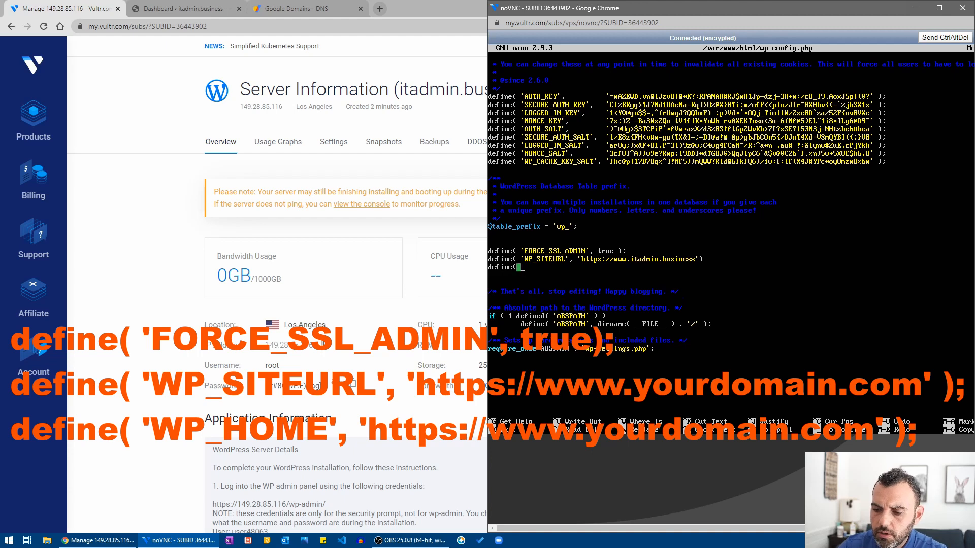
pyautogui.write(" 'WP_HO")
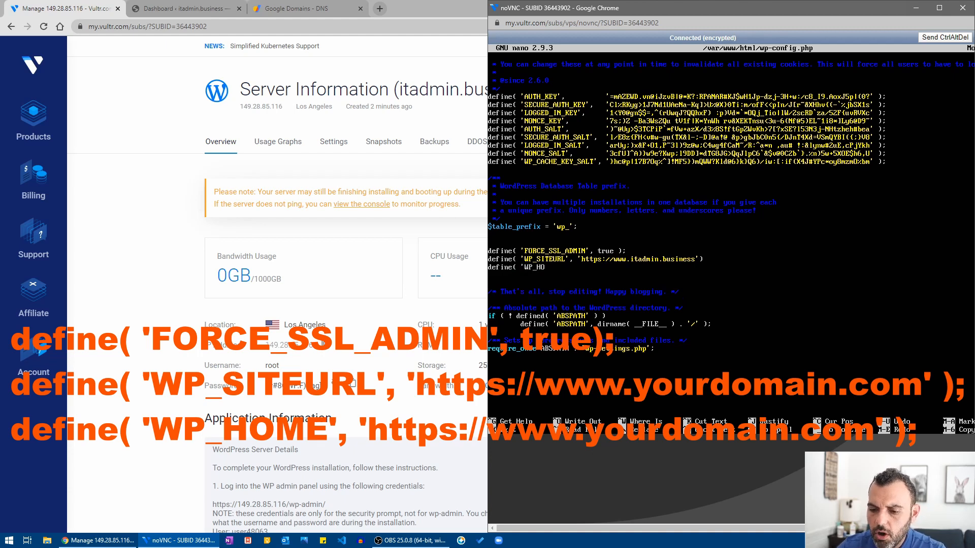
pyautogui.write("ME'")
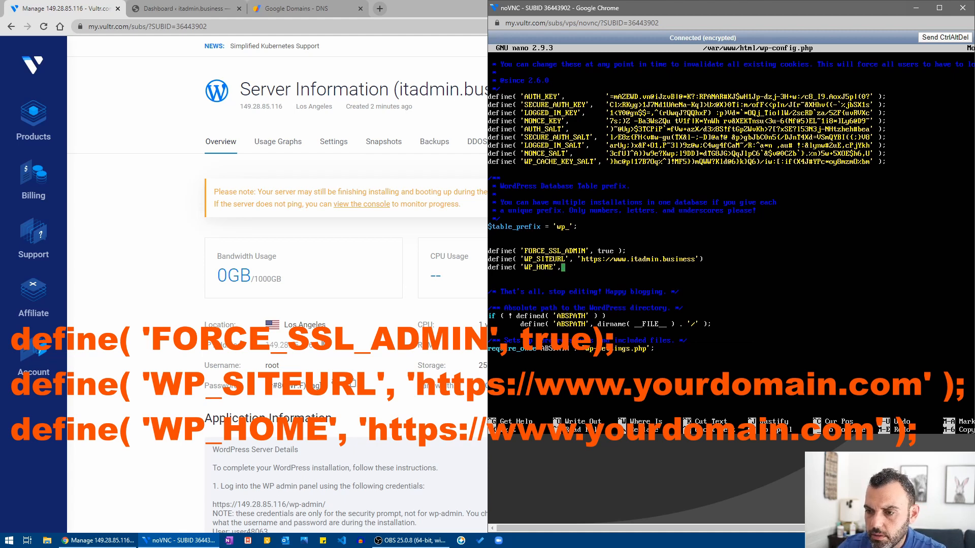
pyautogui.write(", 'htt")
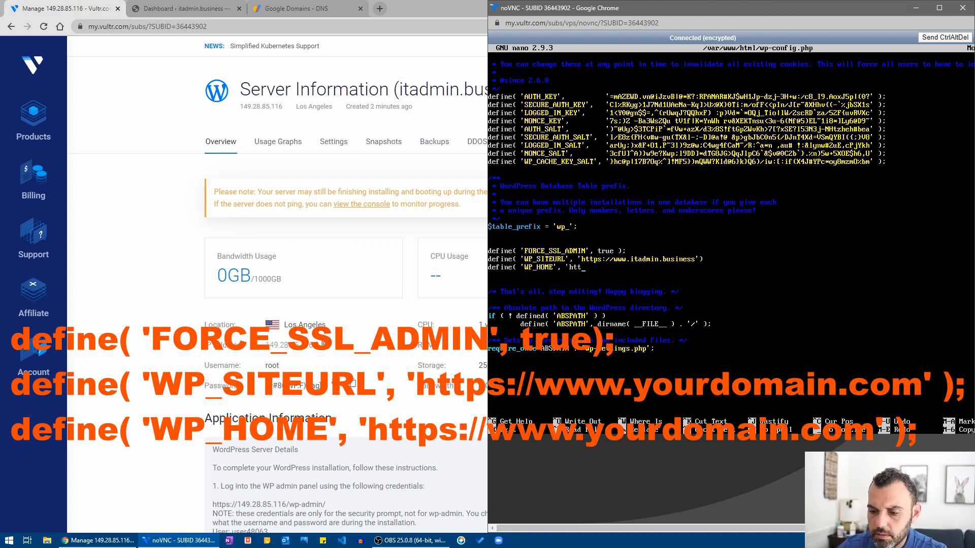
pyautogui.write('ps:/')
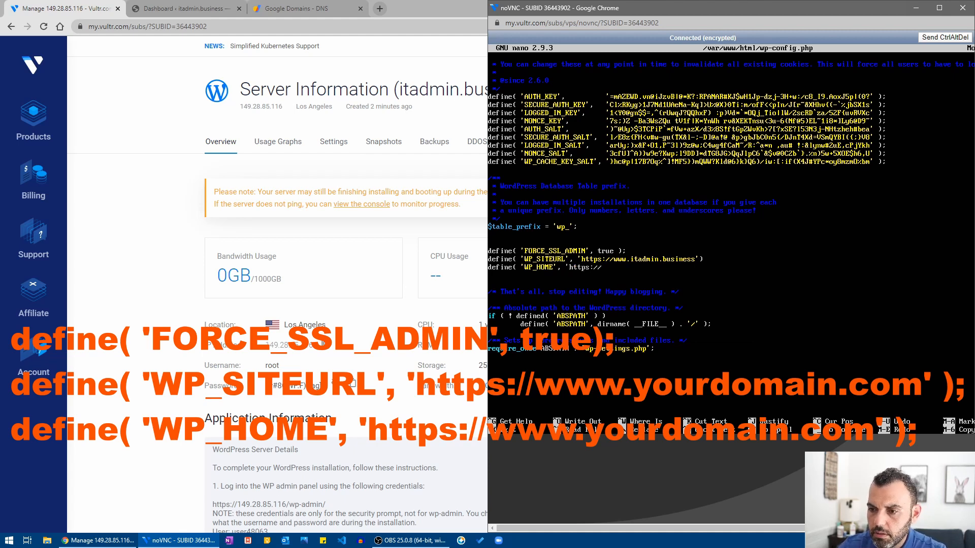
pyautogui.write('/www')
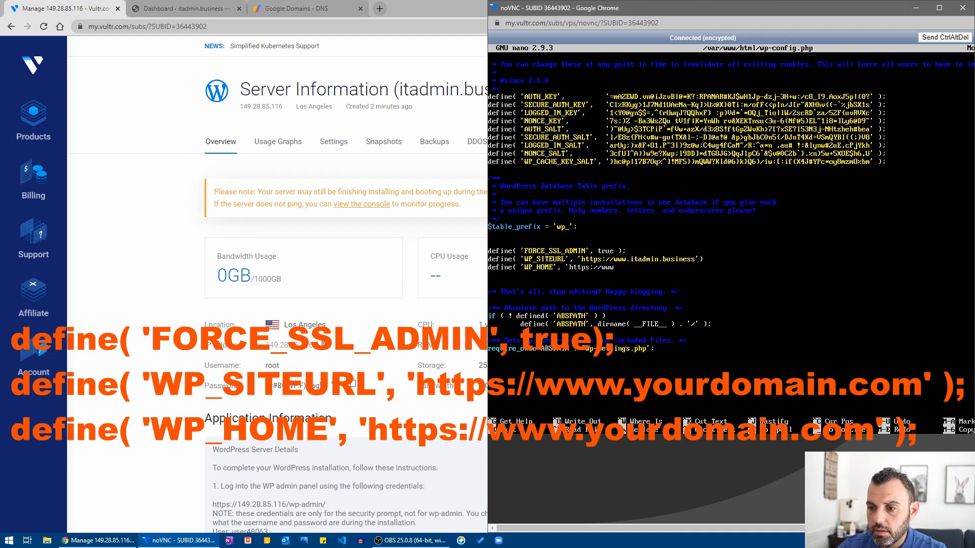
pyautogui.write('.itadm')
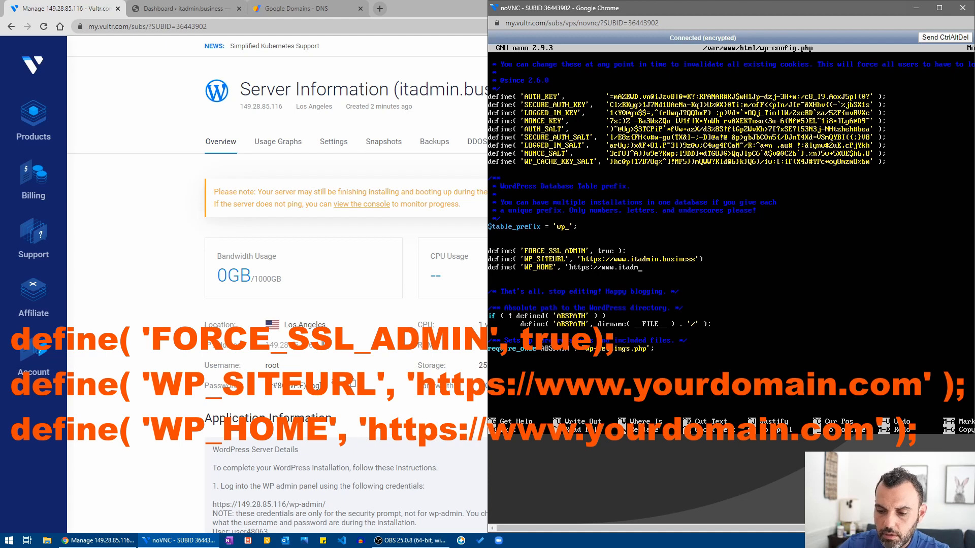
pyautogui.write('in.busines')
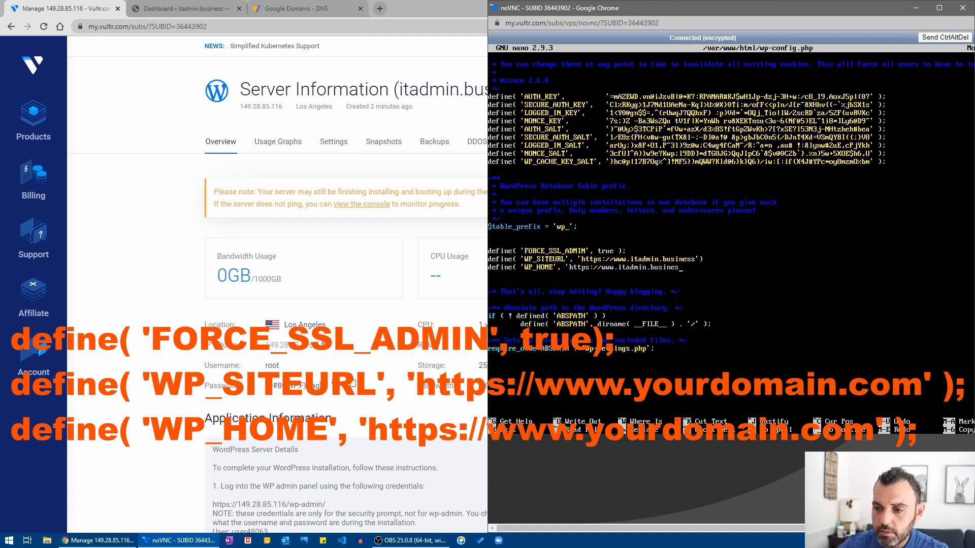
pyautogui.write("s'")
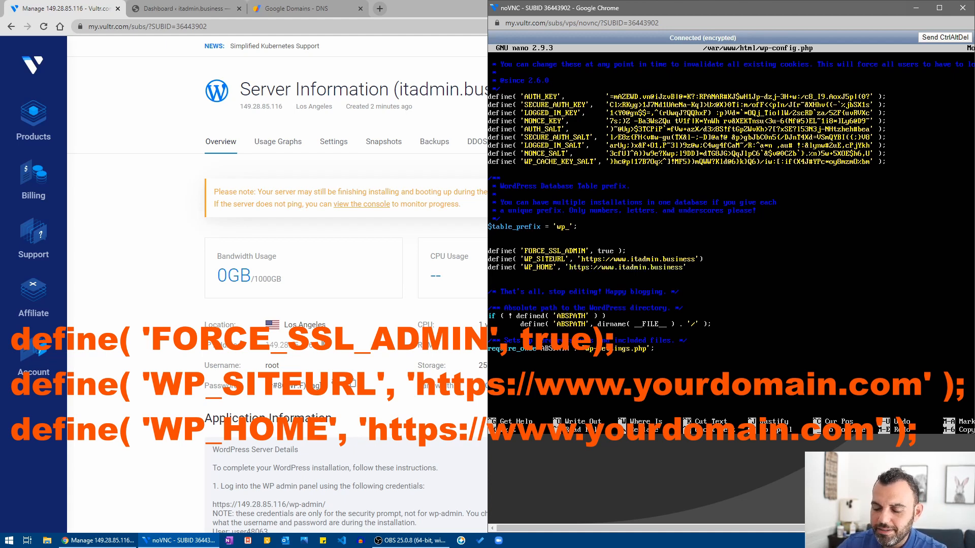
pyautogui.write(')')
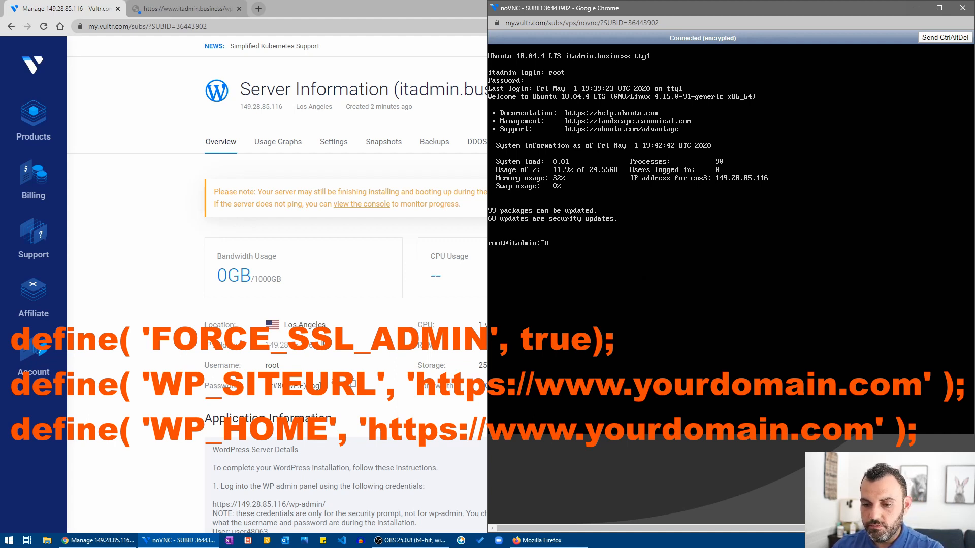
# Reopen wp-config.php, check the FORCE_SSL_ADMIN, WP_SITEURL and WP_HOME lines, then exit nano.
pyautogui.write('nano')
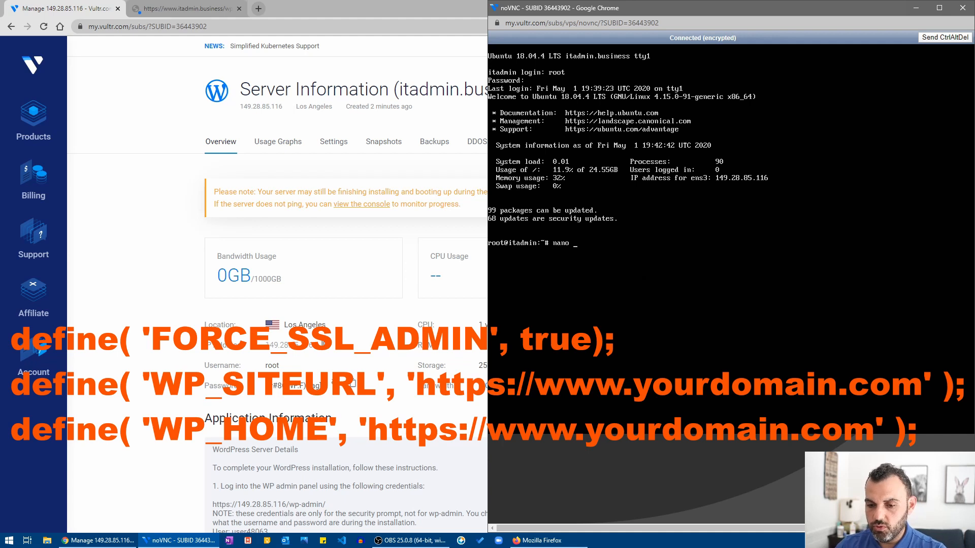
pyautogui.write(' /var/')
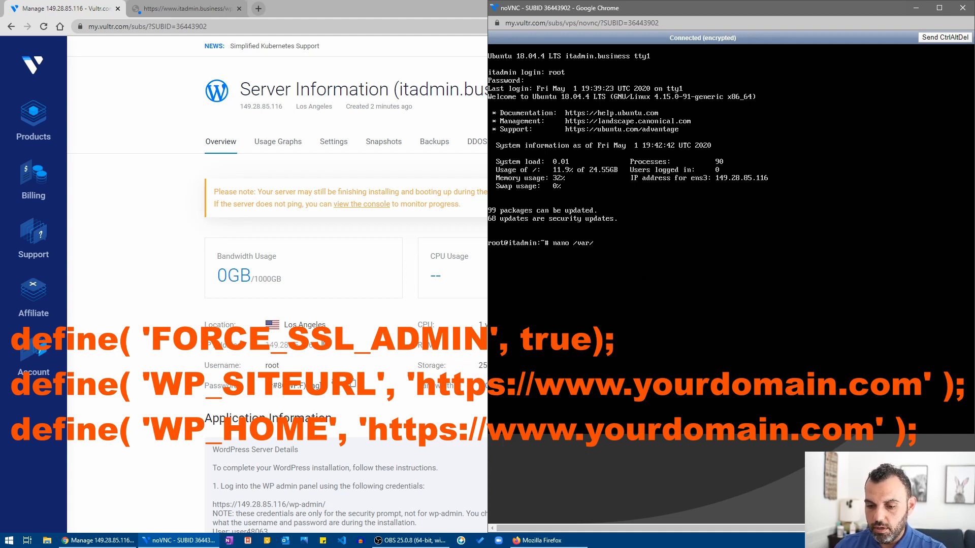
pyautogui.write('www/ht')
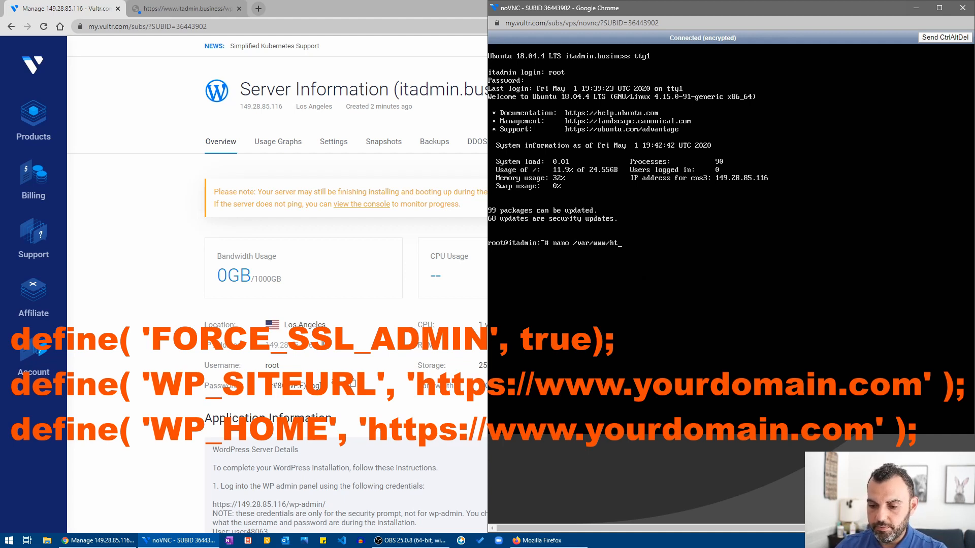
pyautogui.write('ml/wp')
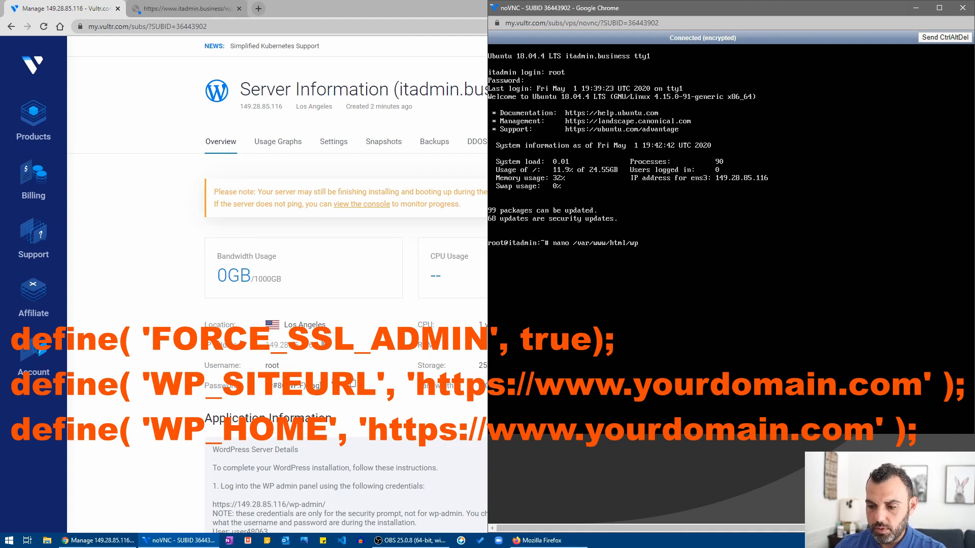
pyautogui.write('-config.php')
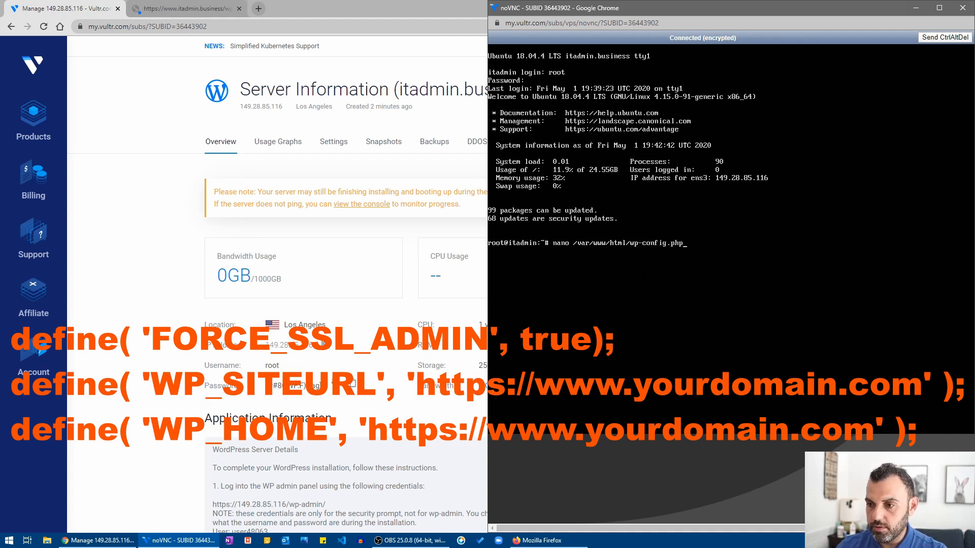
pyautogui.press('Return')
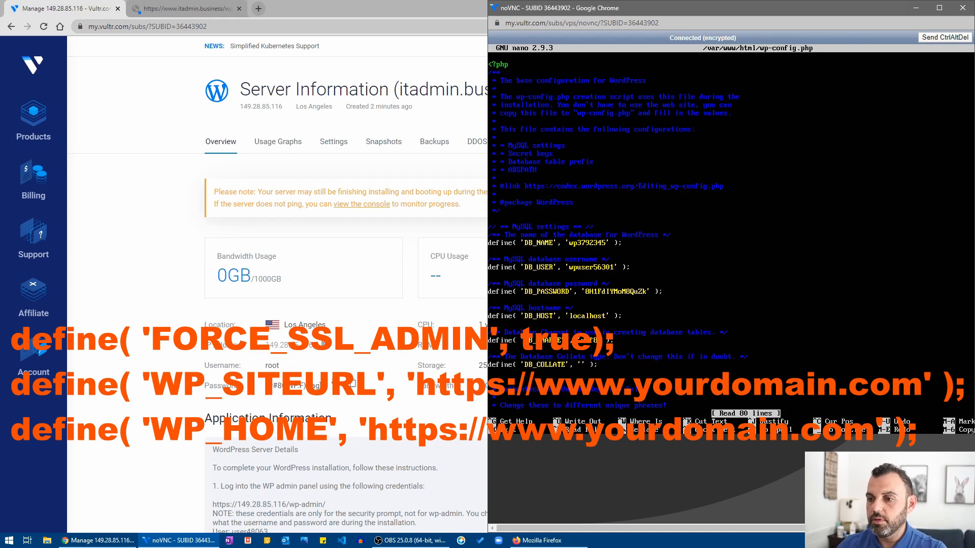
pyautogui.press('Down')
pyautogui.press('Down')
pyautogui.press('Down')
pyautogui.press('Down')
pyautogui.press('Down')
pyautogui.press('Down')
pyautogui.press('Down')
pyautogui.press('Down')
pyautogui.press('Down')
pyautogui.press('Down')
pyautogui.press('Down')
pyautogui.press('Down')
pyautogui.press('Down')
pyautogui.press('Down')
pyautogui.press('Down')
pyautogui.press('Down')
pyautogui.press('Down')
pyautogui.press('Down')
pyautogui.press('Down')
pyautogui.press('Down')
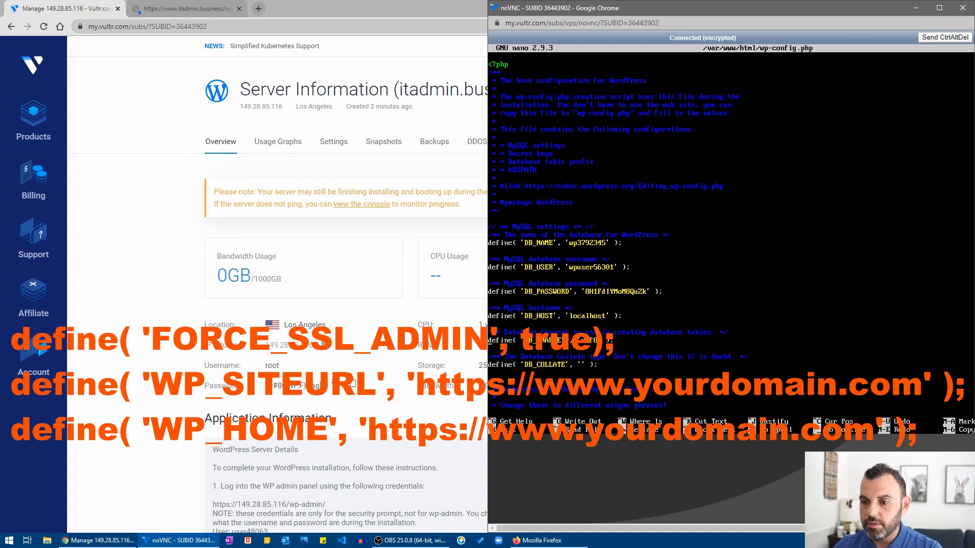
pyautogui.press('Down')
pyautogui.press('Down')
pyautogui.press('Down')
pyautogui.press('Down')
pyautogui.press('Down')
pyautogui.press('Down')
pyautogui.press('Down')
pyautogui.press('Down')
pyautogui.press('Down')
pyautogui.press('Down')
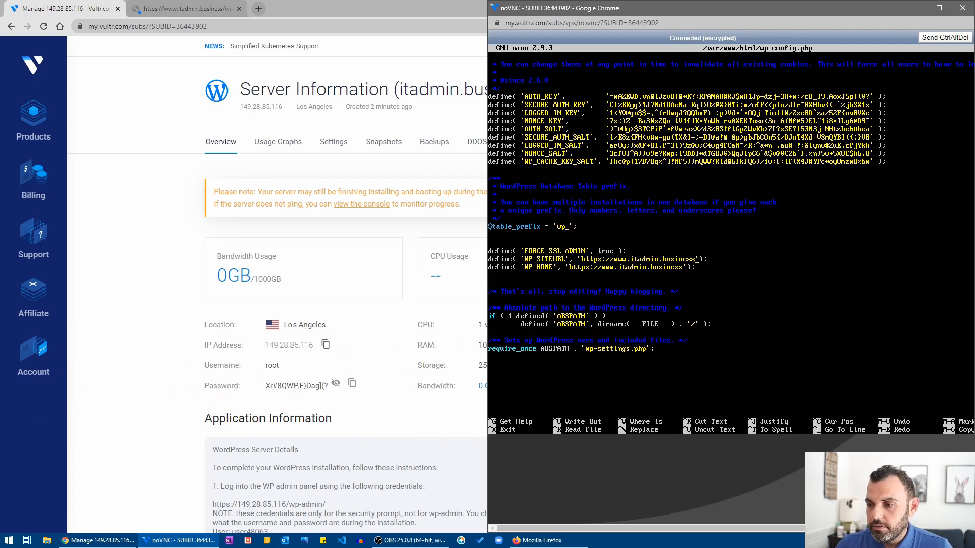
pyautogui.hotkey('ctrl', 'x')
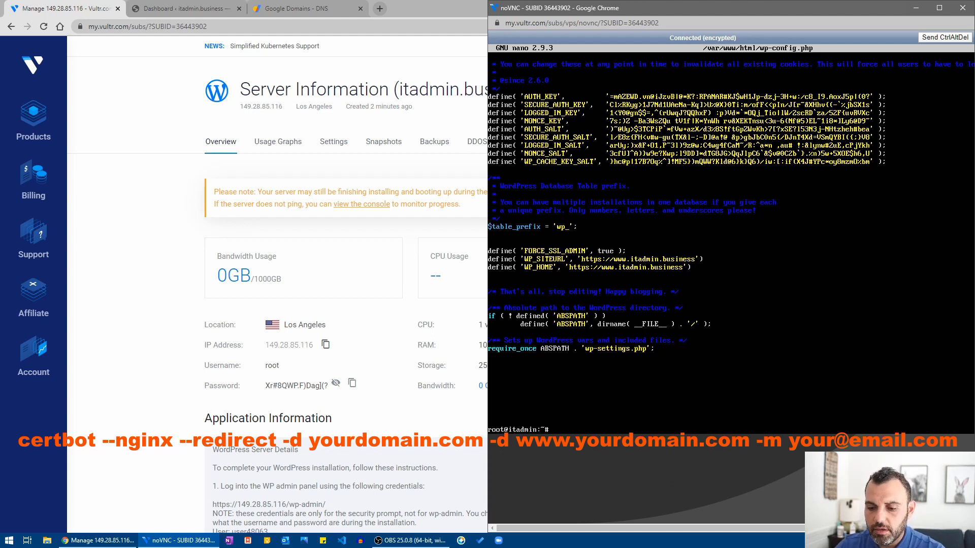
pyautogui.write('certbot')
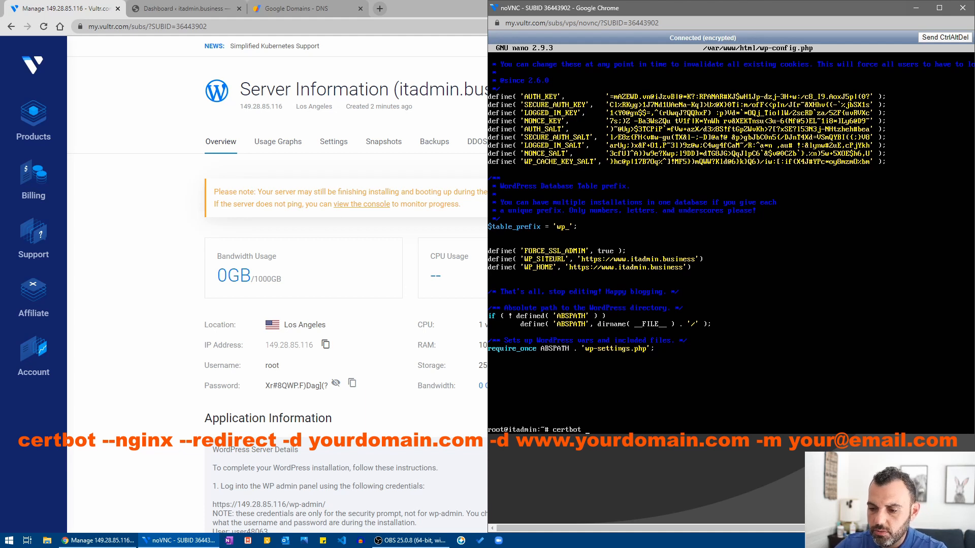
pyautogui.write(' --ngin')
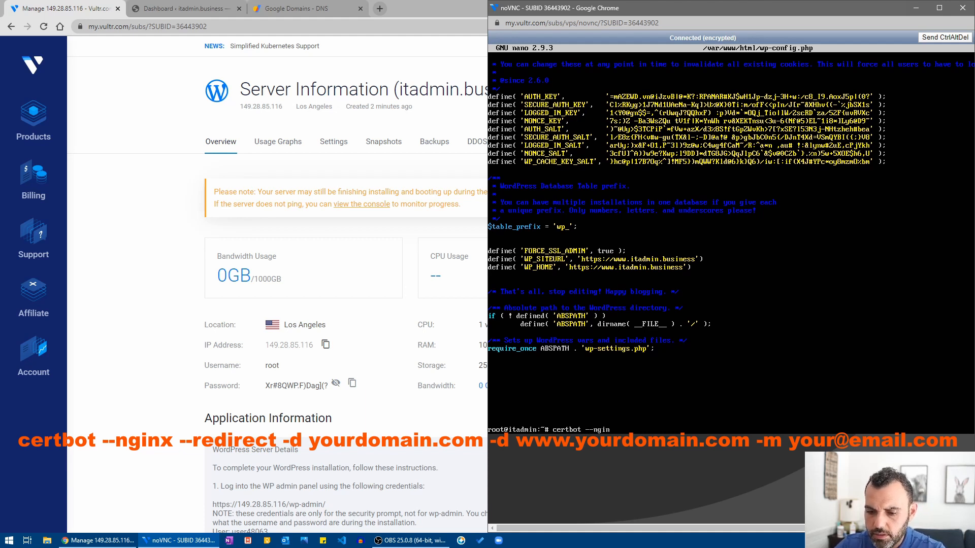
pyautogui.write('x --redirect')
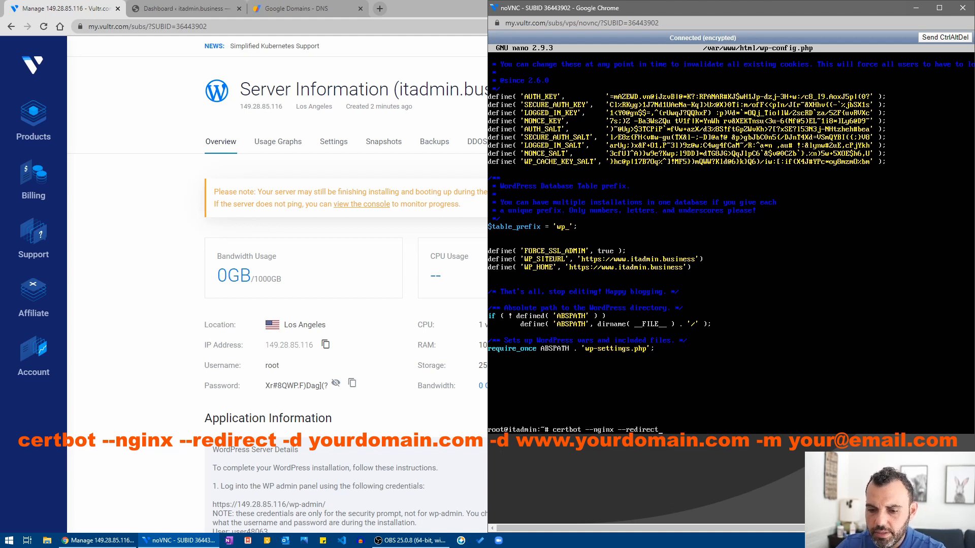
pyautogui.write(' -d')
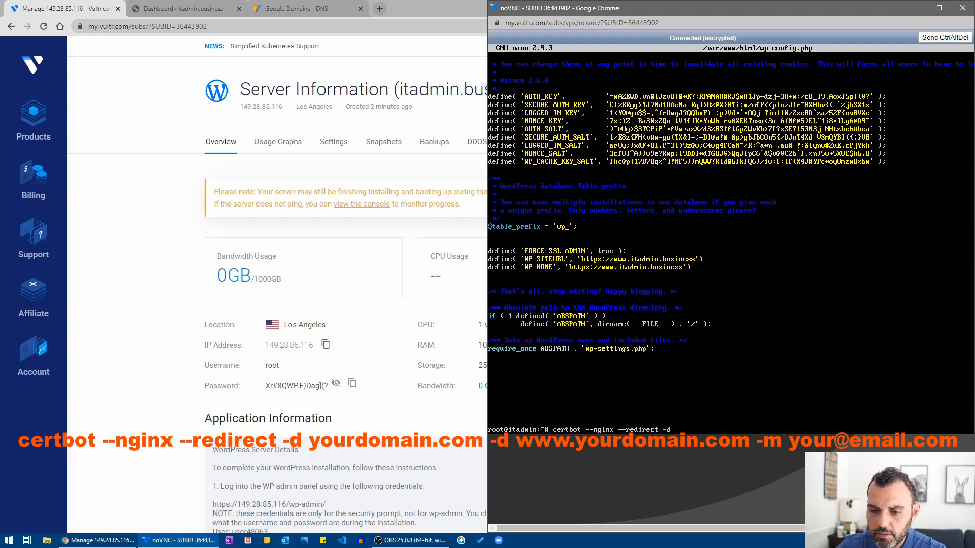
pyautogui.write(' itadmin')
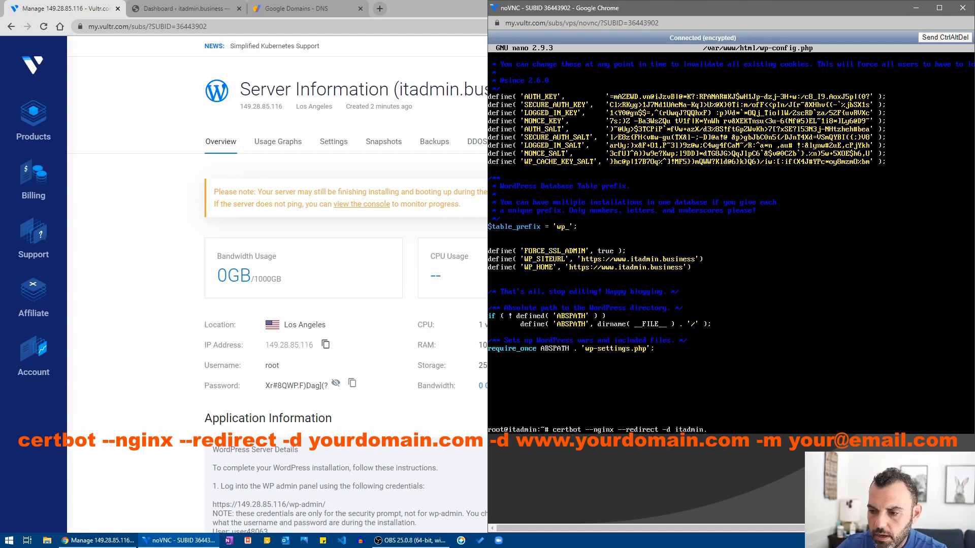
pyautogui.write('.business -d')
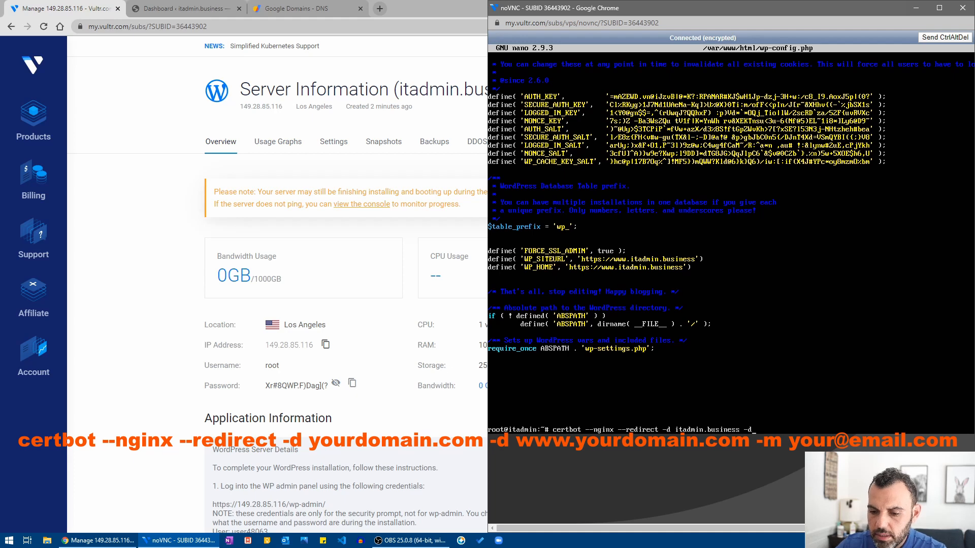
pyautogui.write(' www.ita')
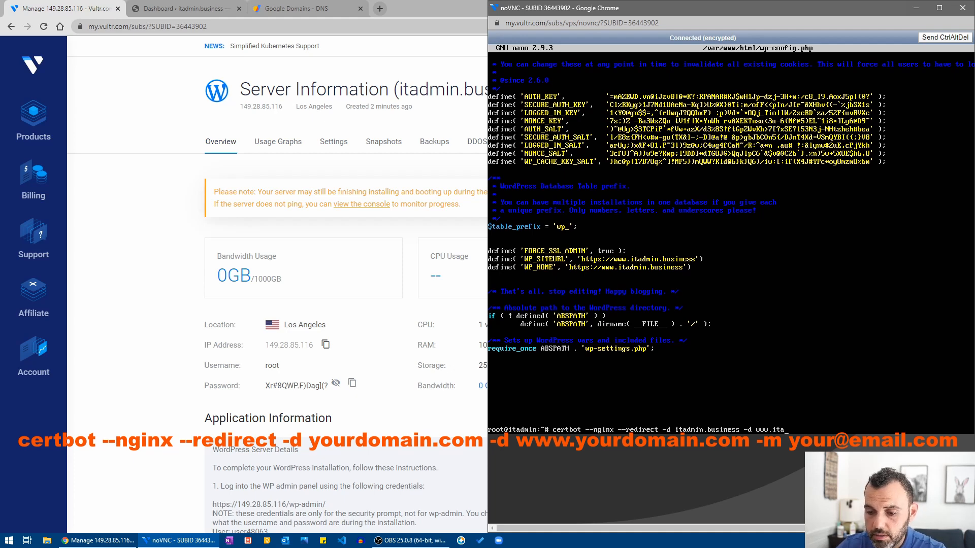
pyautogui.write('dmin.business')
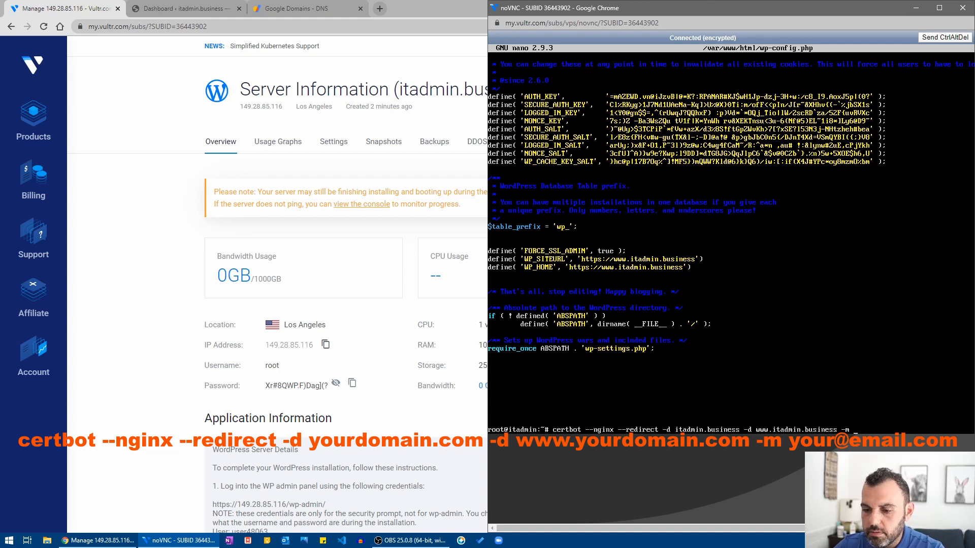
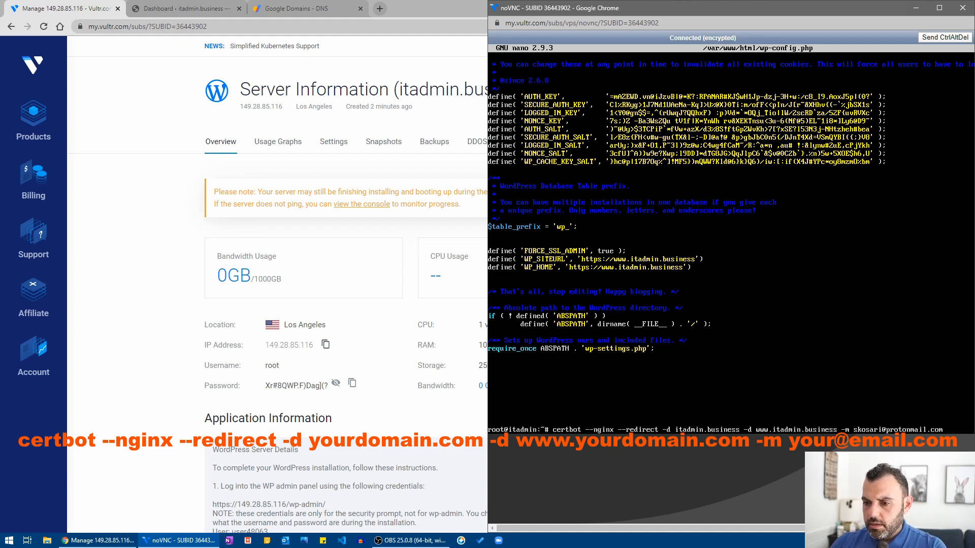
pyautogui.press('Return')
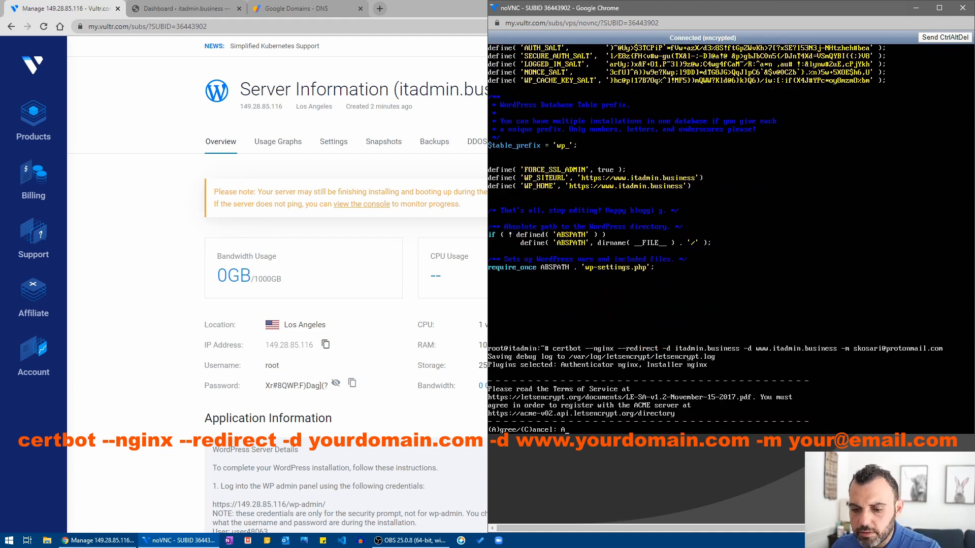
# Accept the Let's Encrypt terms (A) and agree to share the e-mail with EFF (y).
pyautogui.write('A')
pyautogui.press('Return')
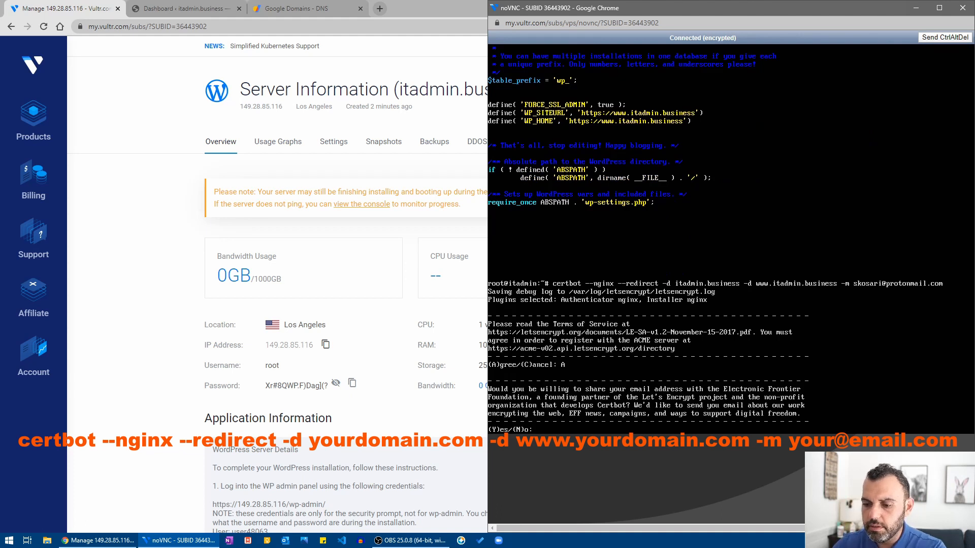
pyautogui.write('y')
pyautogui.press('Return')
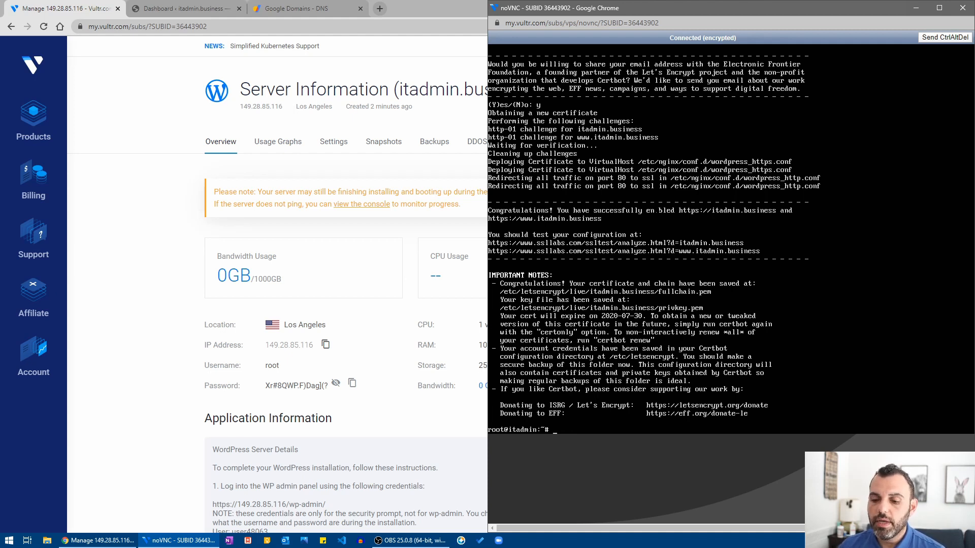
pyautogui.write('crontab -e')
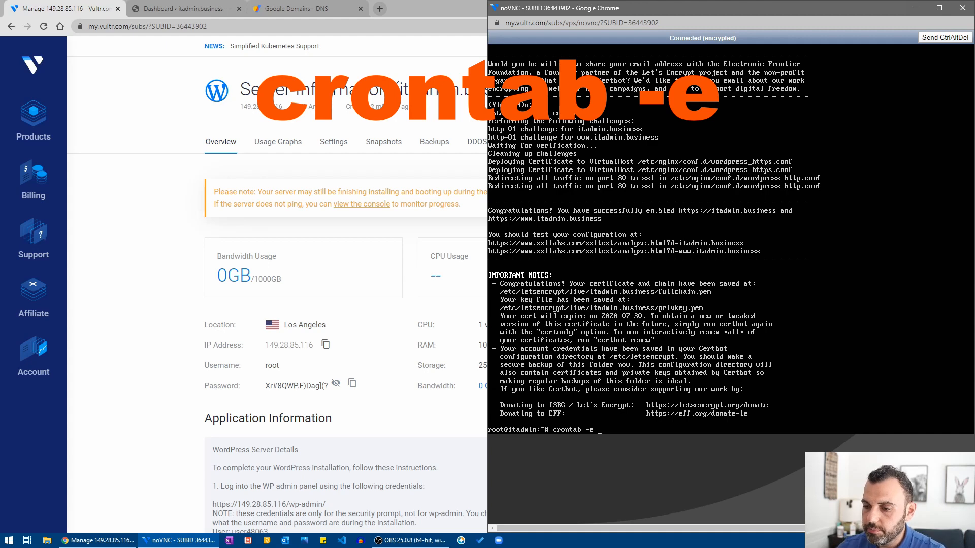
# Run crontab -e and choose option 1, /bin/nano, as the editor.
pyautogui.press('Return')
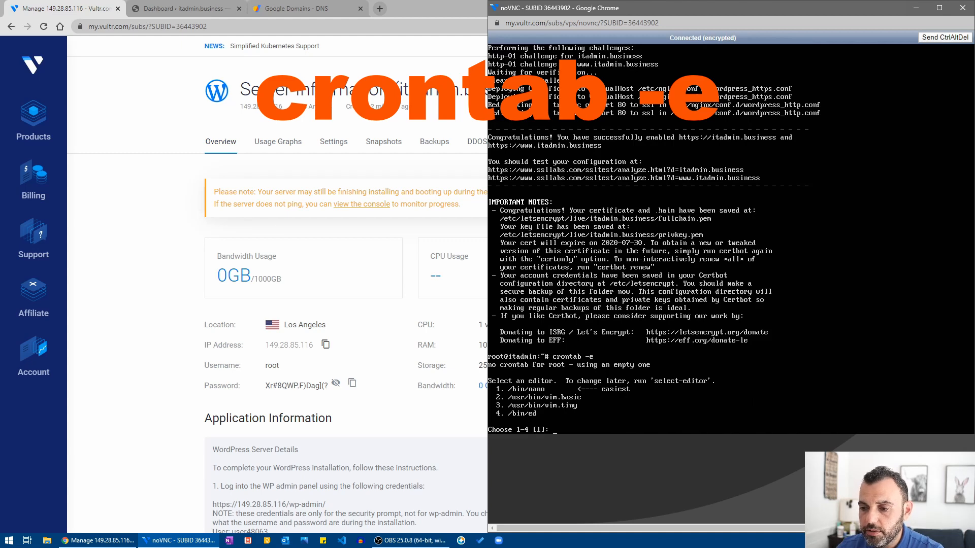
pyautogui.write('1')
pyautogui.press('Return')
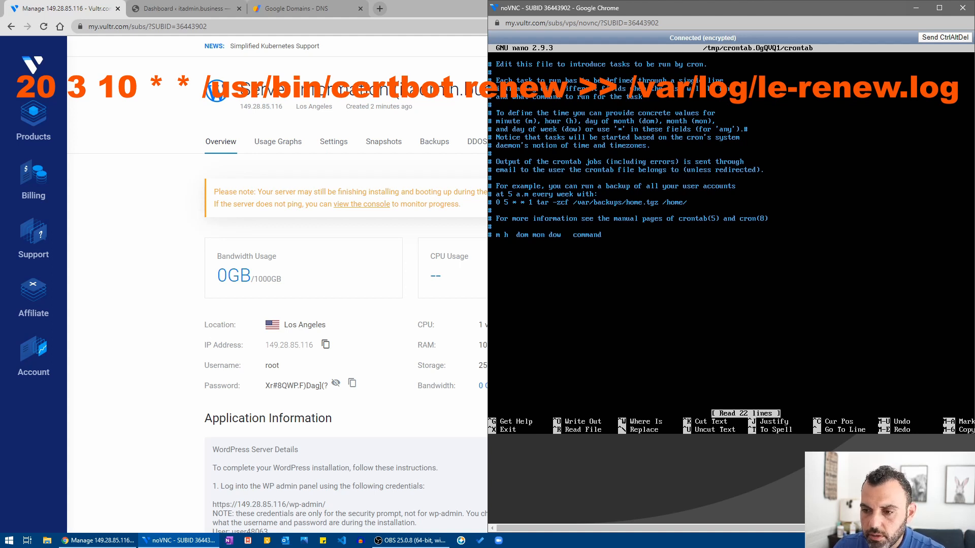
# Add '20 3 10 * * /usr/bin/certbot renew >> /var/log/le-renew.log' and save the crontab.
pyautogui.write('20')
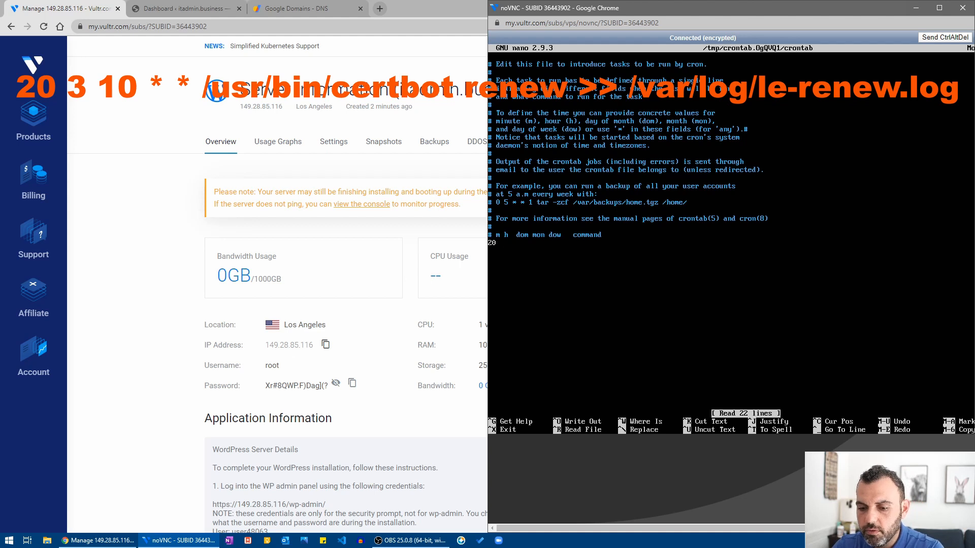
pyautogui.write(' 3')
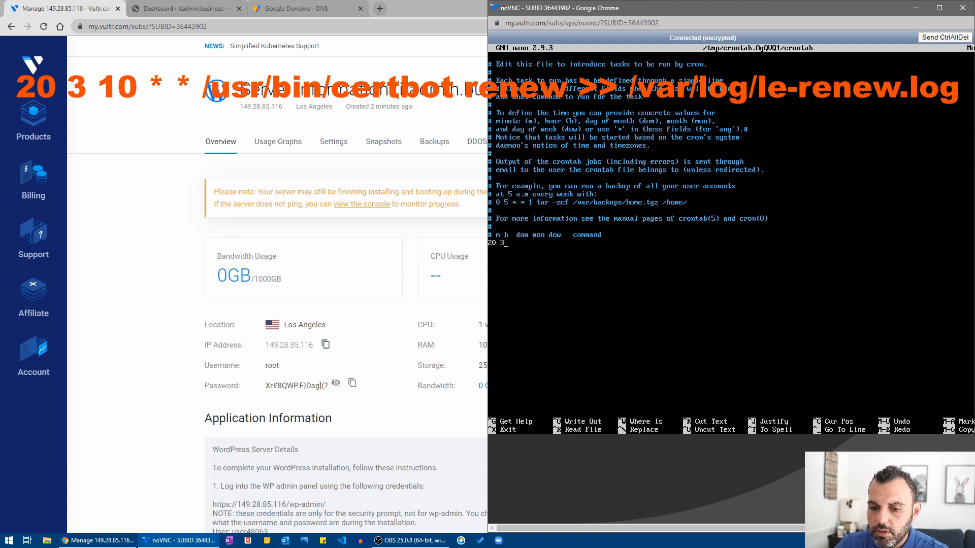
pyautogui.write(' 10 * *')
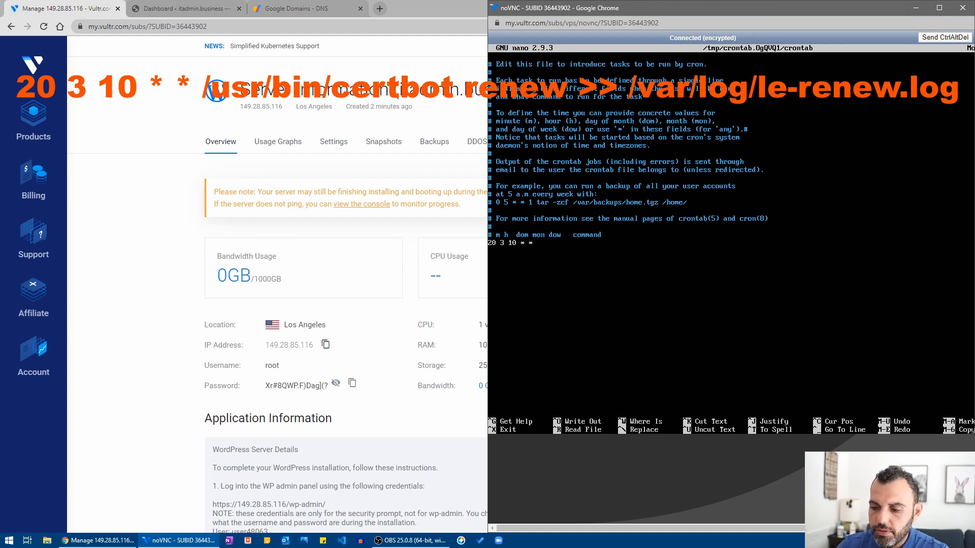
pyautogui.write(' /usr')
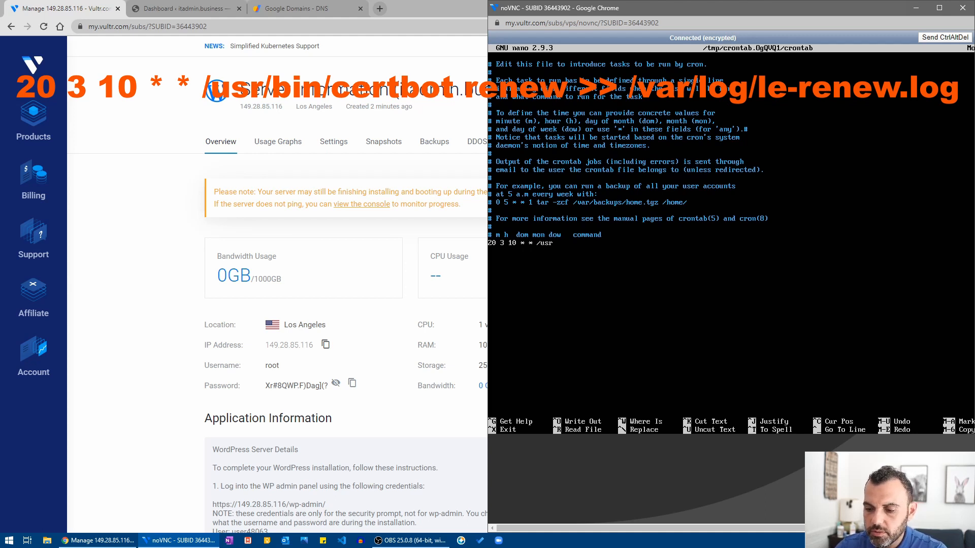
pyautogui.write('/bin')
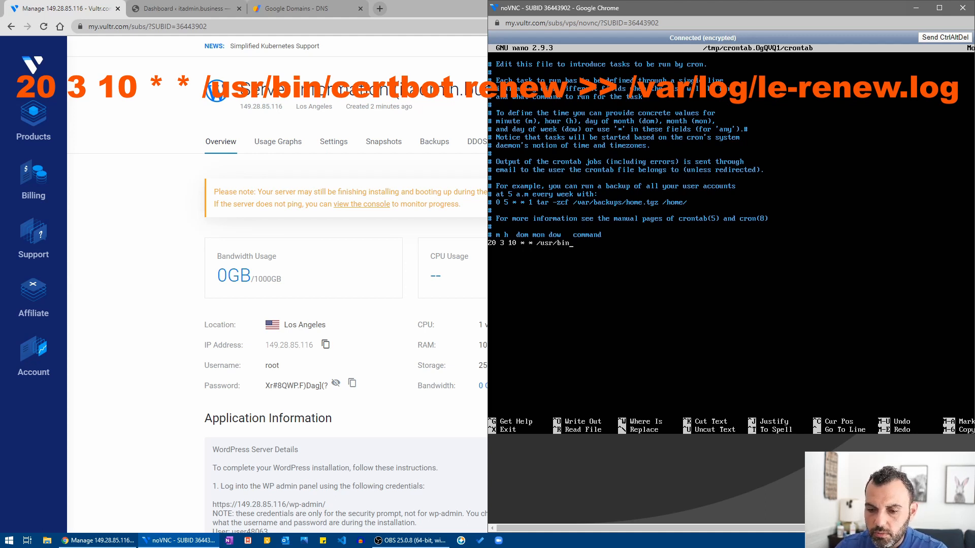
pyautogui.write('/certbot')
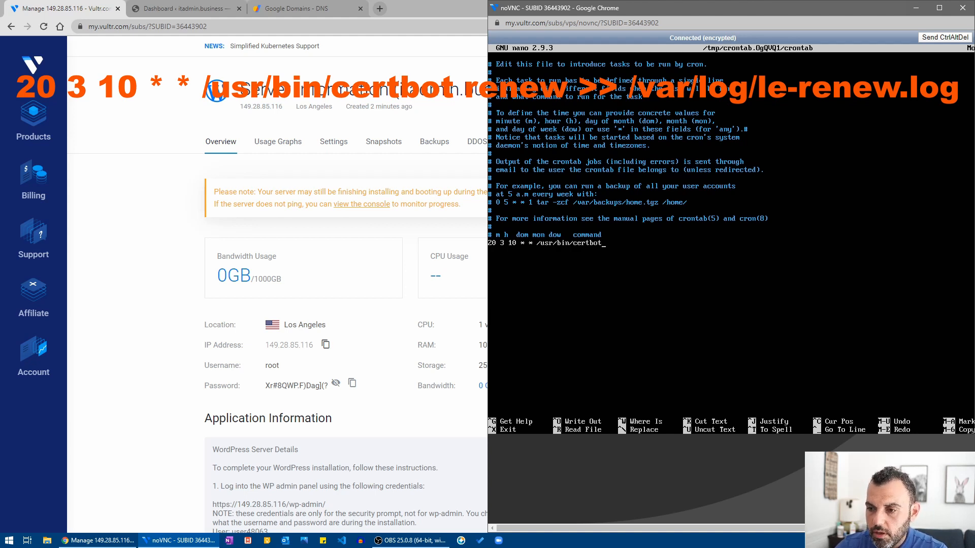
pyautogui.write(' rene')
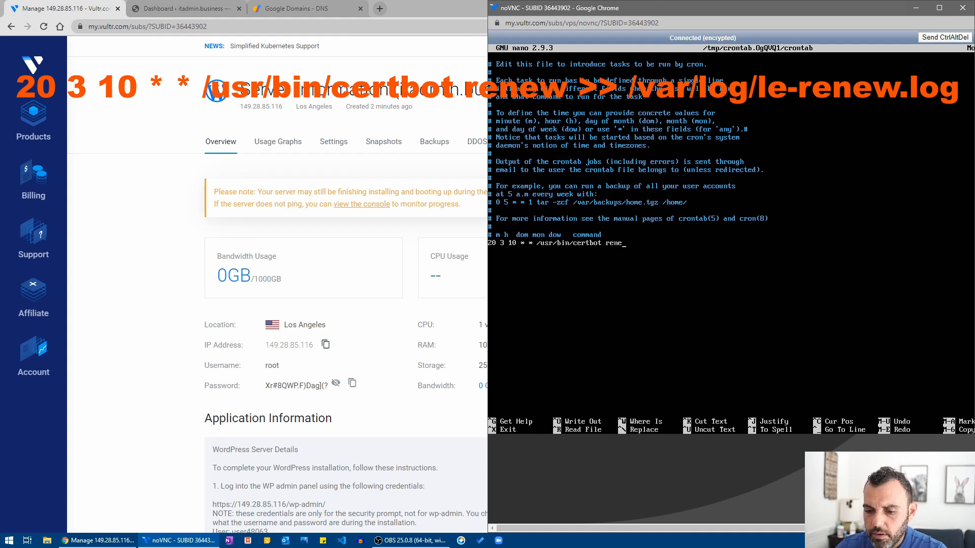
pyautogui.write('w >')
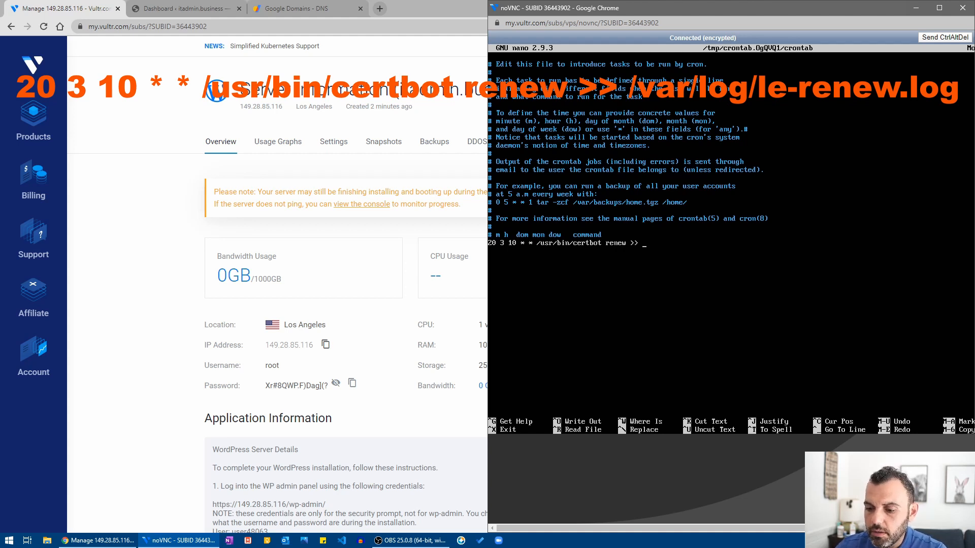
pyautogui.write('> /var/')
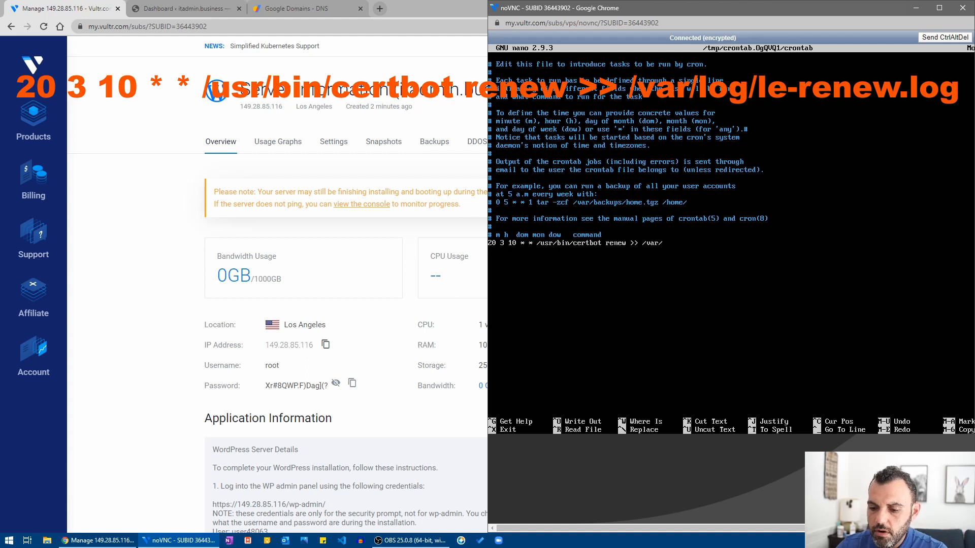
pyautogui.write('log')
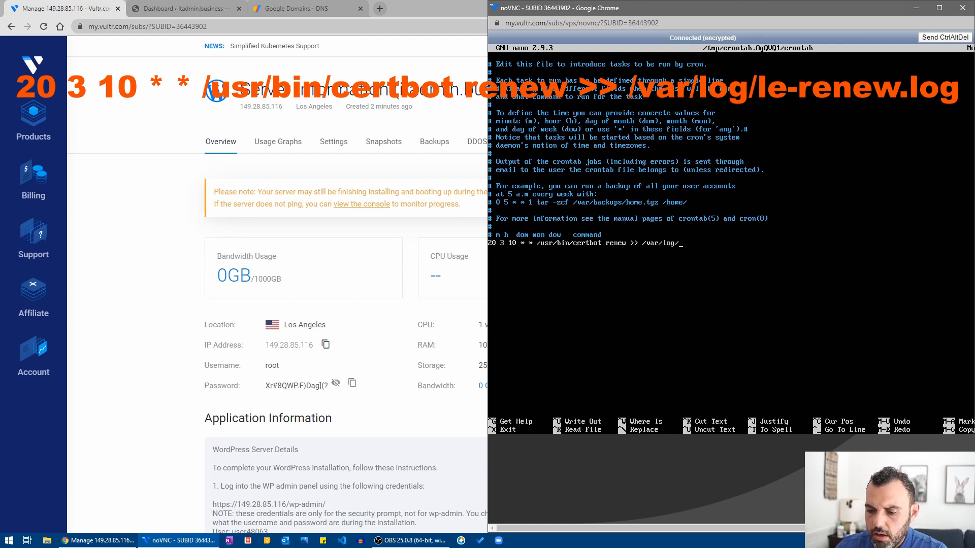
pyautogui.write('/le-renew.log')
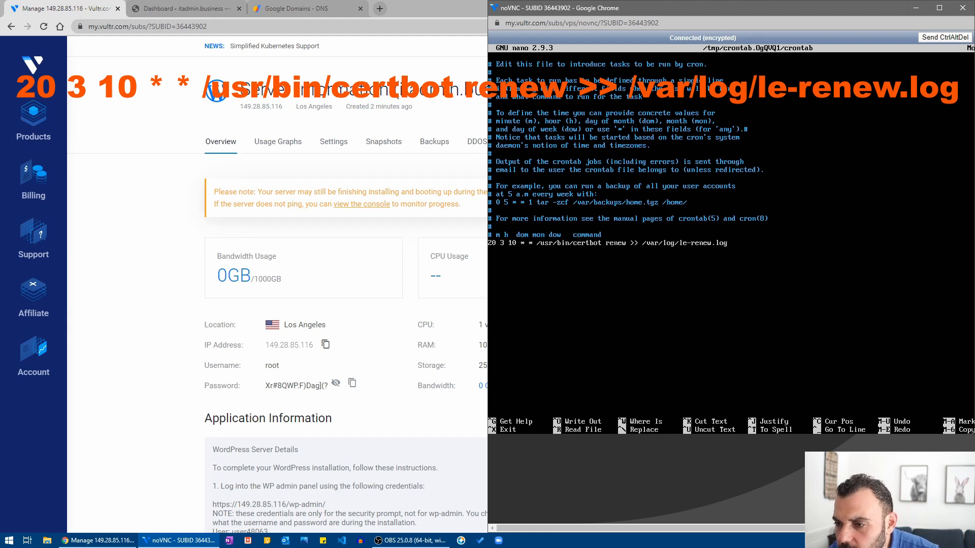
pyautogui.hotkey('ctrl', 'x')
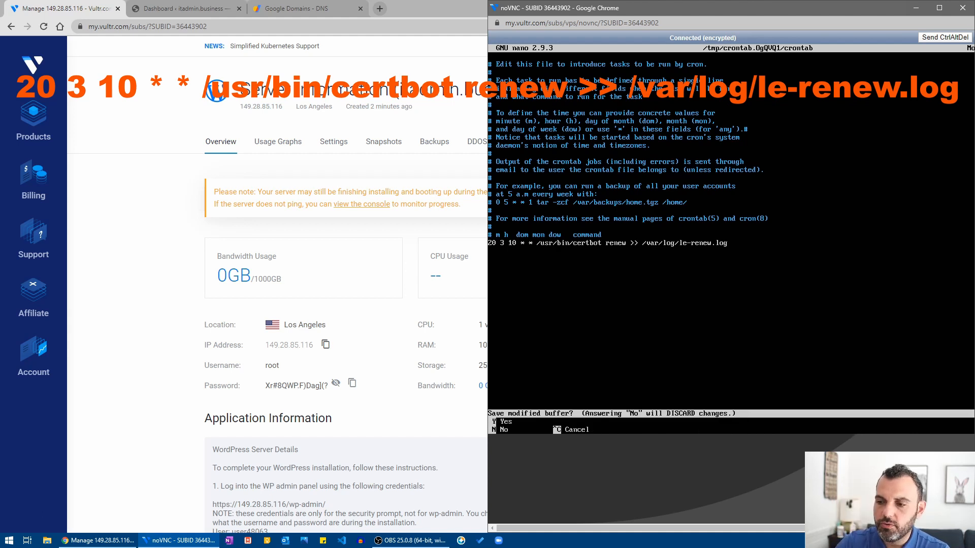
pyautogui.press('y')
pyautogui.press('Return')
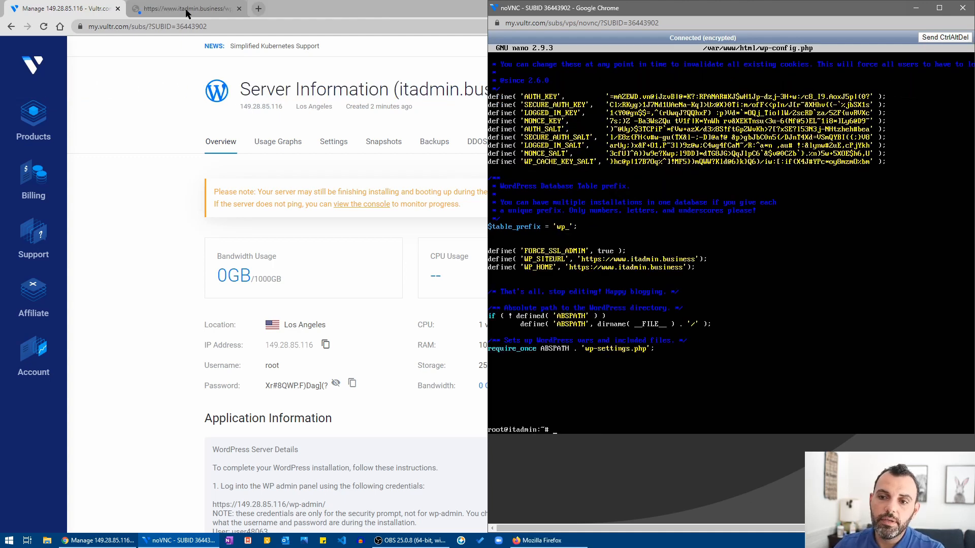
# Copy the security-prompt password from Vultr's Application Information on the server details page.
pyautogui.doubleClick(187, 10)
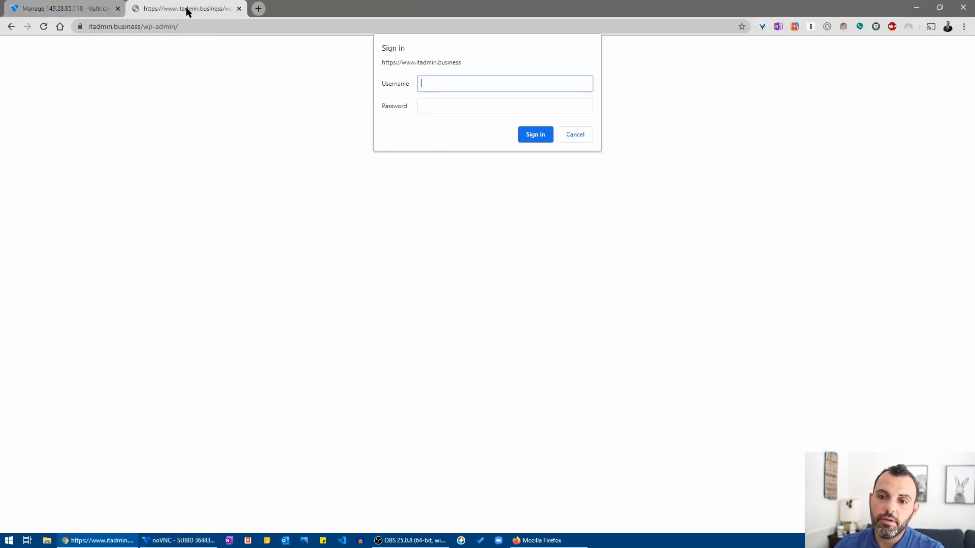
pyautogui.click(62, 7)
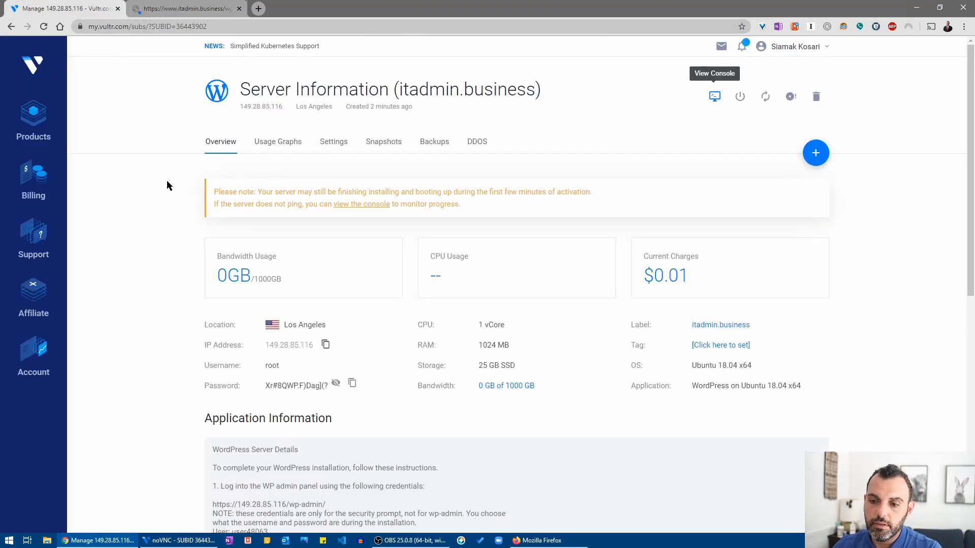
pyautogui.scroll(-3, 185, 298)
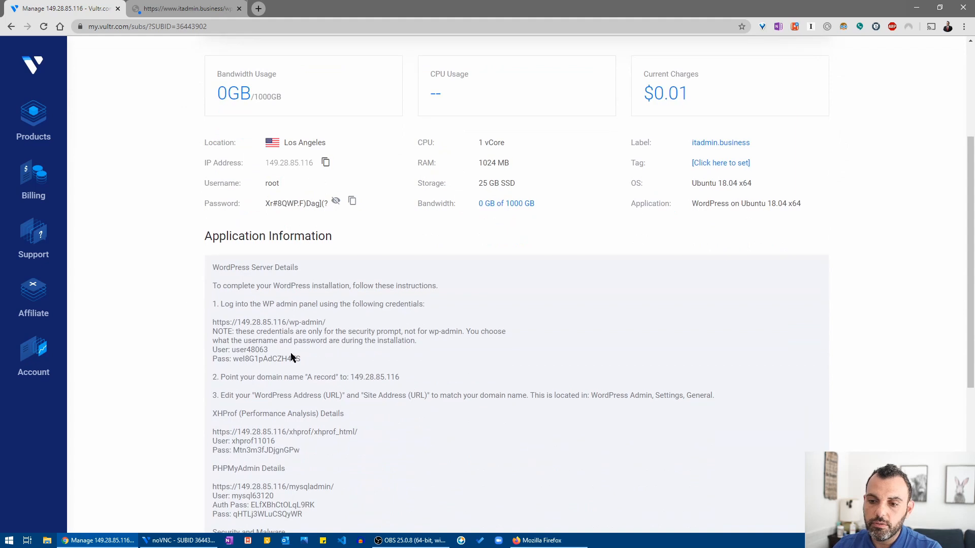
pyautogui.moveTo(305, 359); pyautogui.dragTo(233, 363)
pyautogui.rightClick(246, 362)
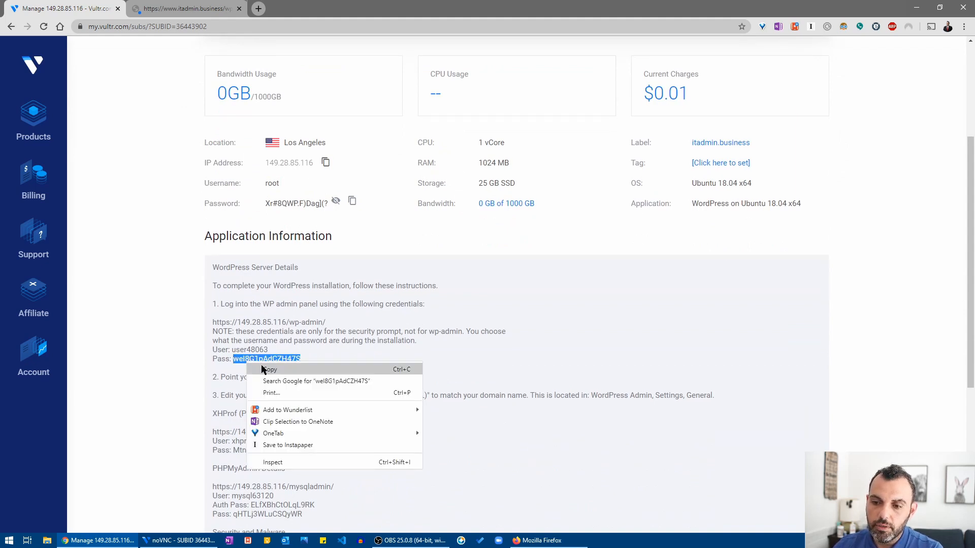
pyautogui.click(264, 369)
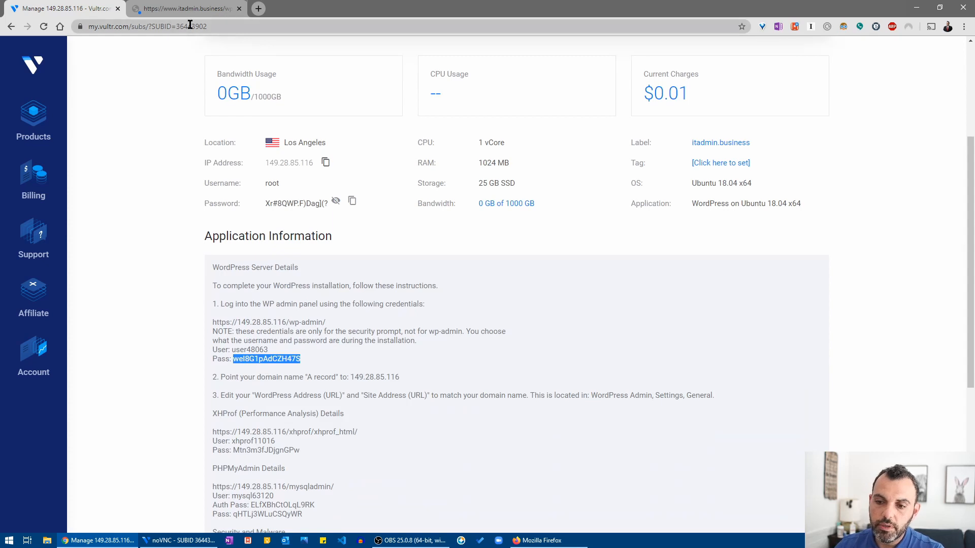
# Sign in to the site's security prompt with the username and the pasted password.
pyautogui.click(183, 8)
pyautogui.write('use')
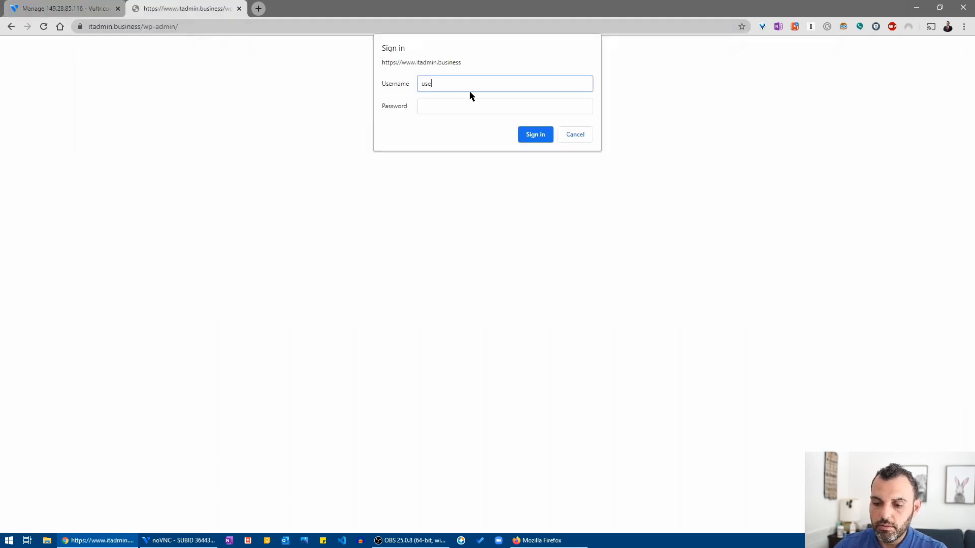
pyautogui.write('r48063')
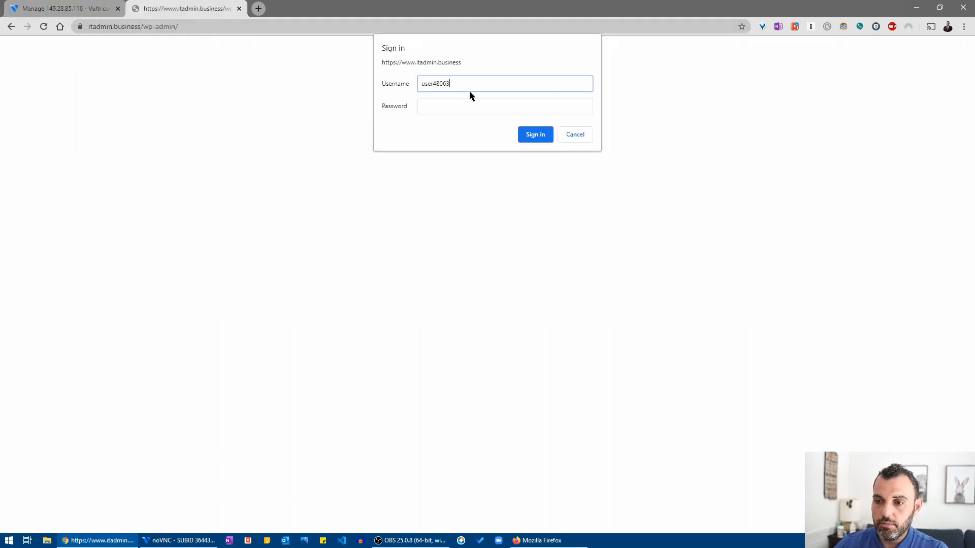
pyautogui.press('Tab')
pyautogui.hotkey('ctrl', 'v')
pyautogui.press('Return')
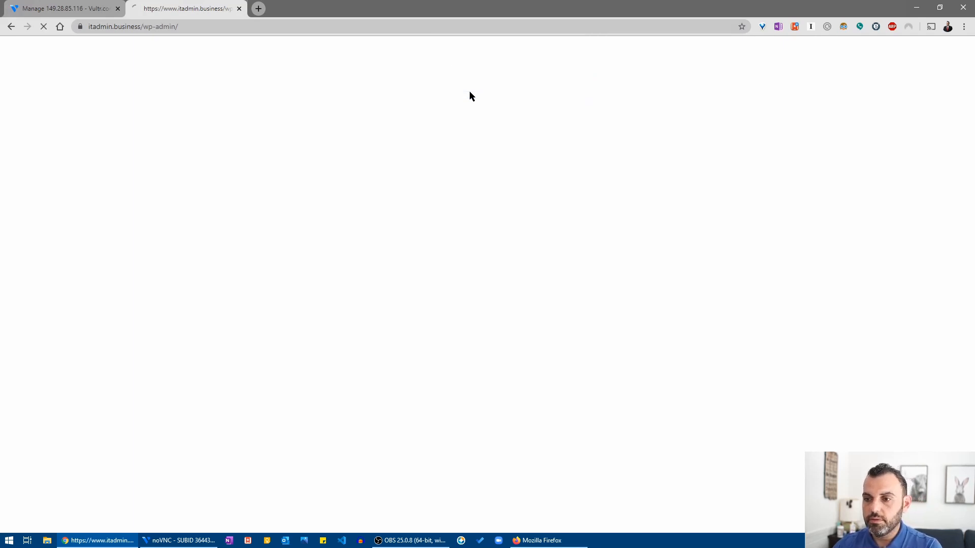
# Log in on wp-login with the WordPress username and password.
pyautogui.write('sia')
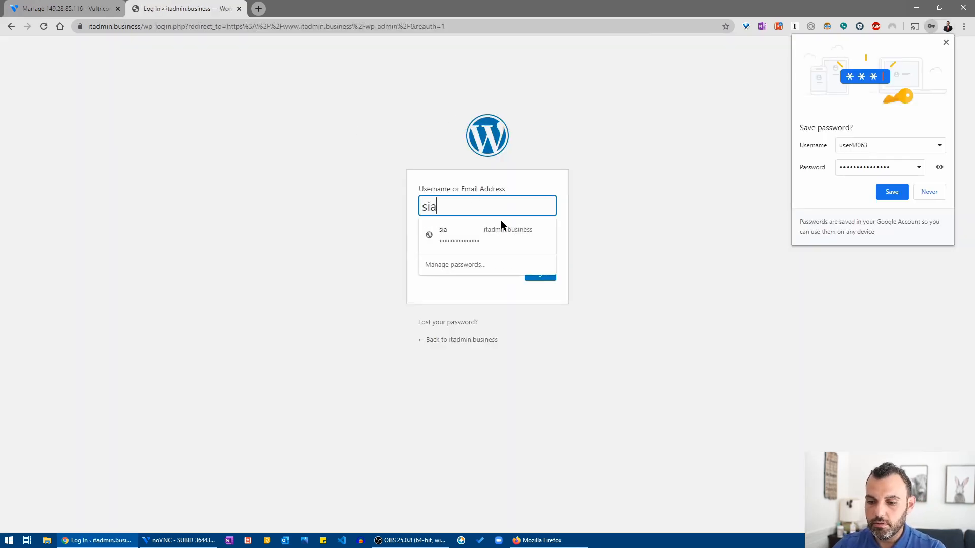
pyautogui.press('Tab')
pyautogui.write('s')
pyautogui.write('•••••')
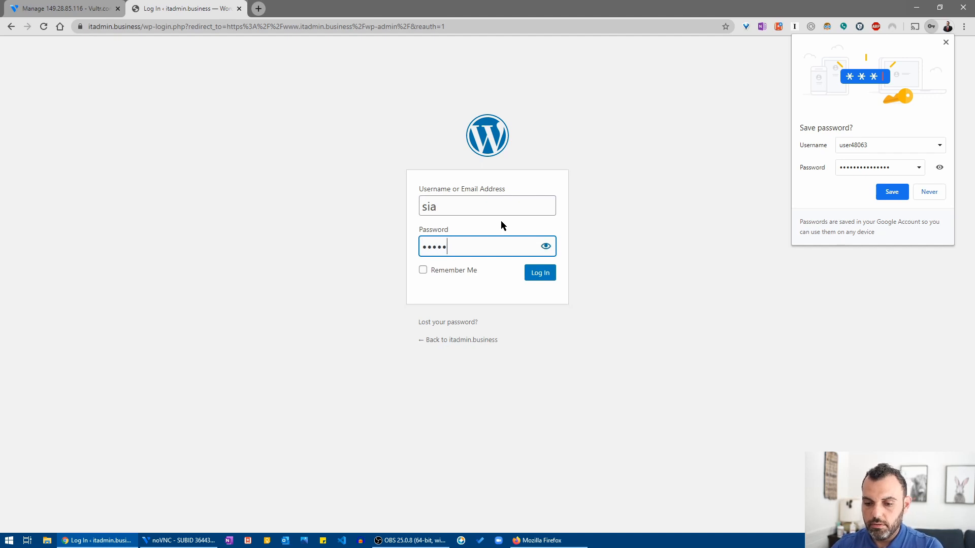
pyautogui.press('Return')
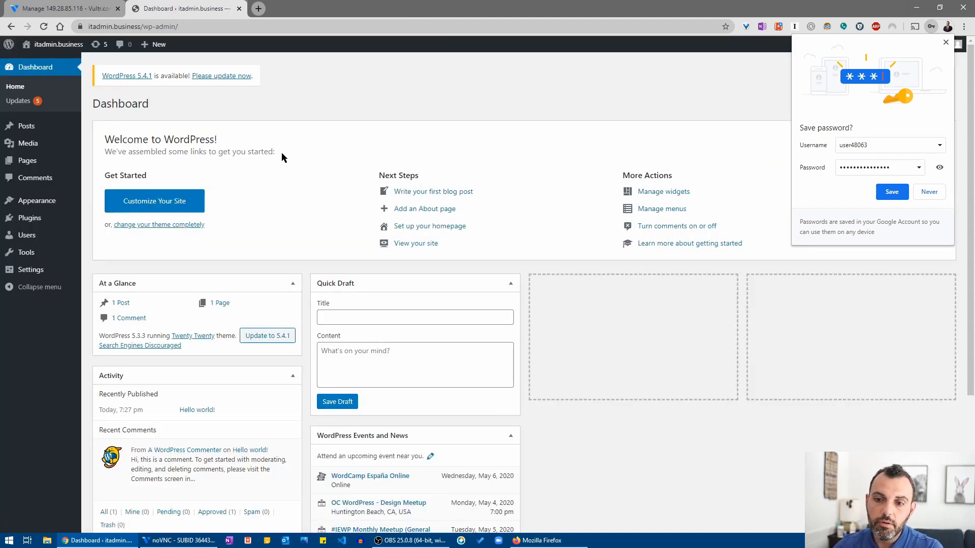
# Go to Plugins > Add New and search for "2fa".
pyautogui.moveTo(43, 218)
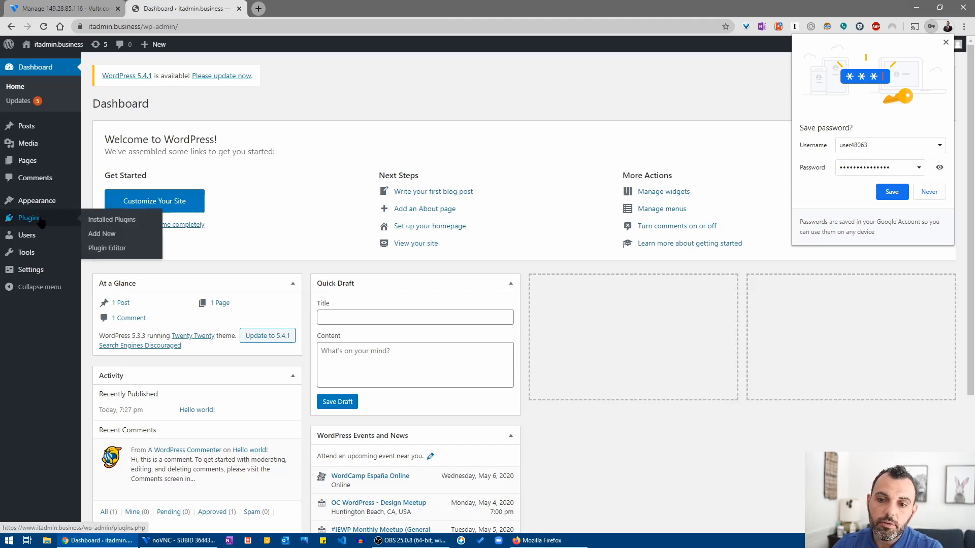
pyautogui.click(107, 234)
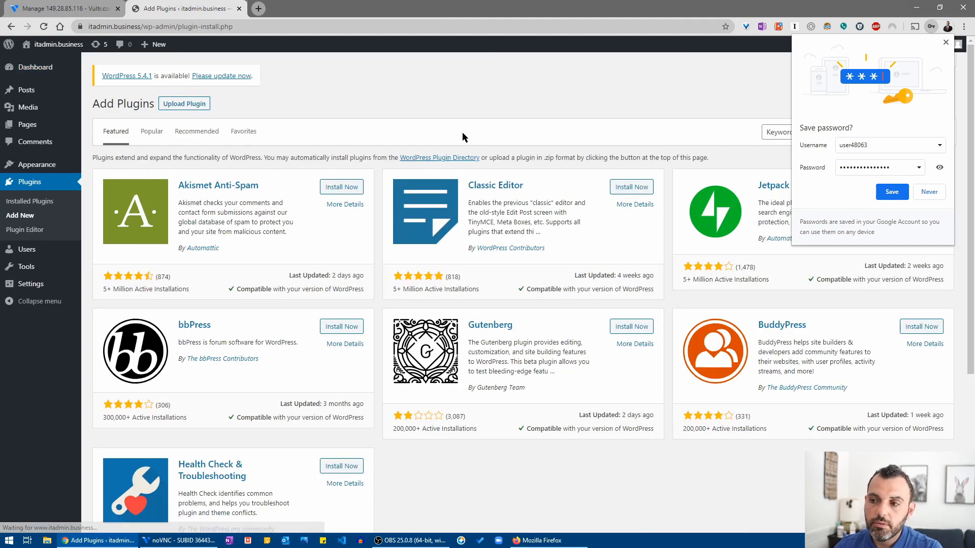
pyautogui.click(946, 42)
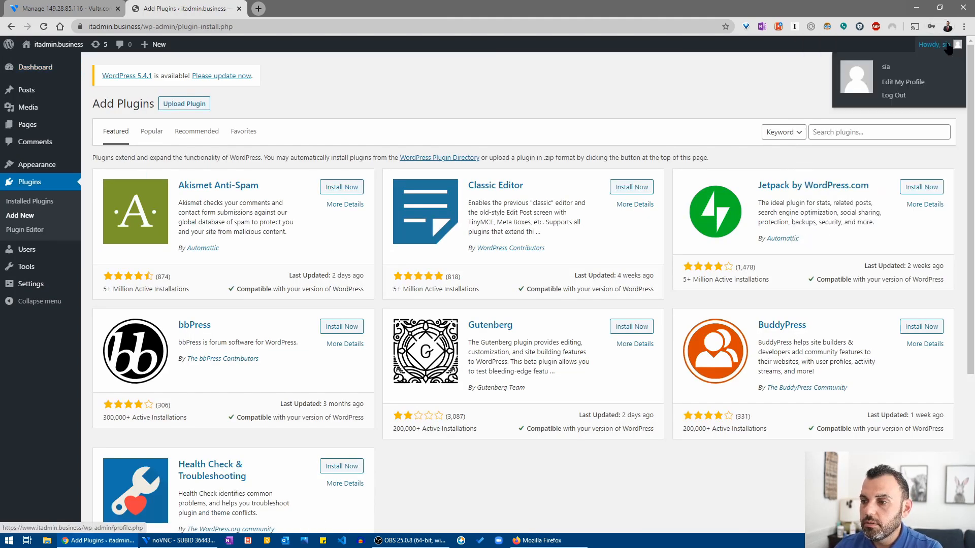
pyautogui.click(856, 133)
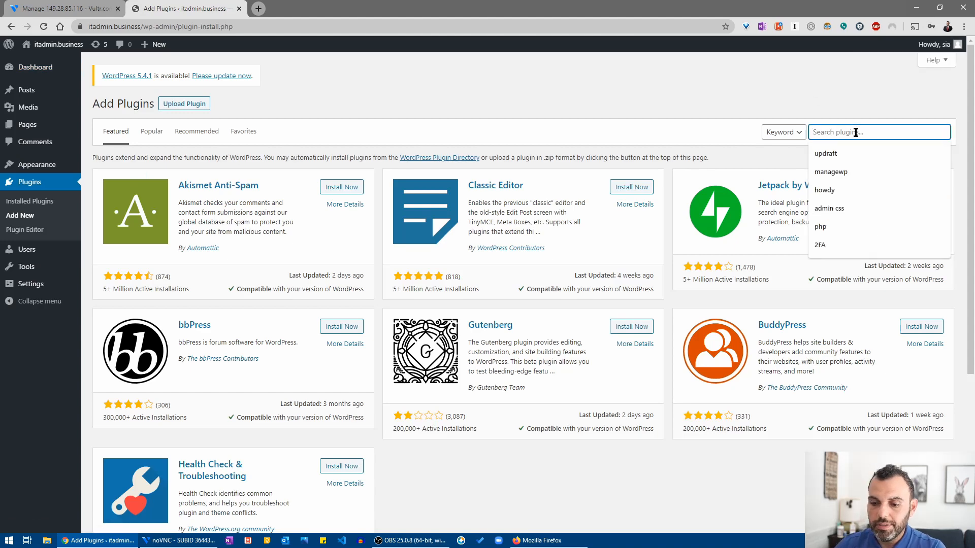
pyautogui.write('2fa')
pyautogui.press('Return')
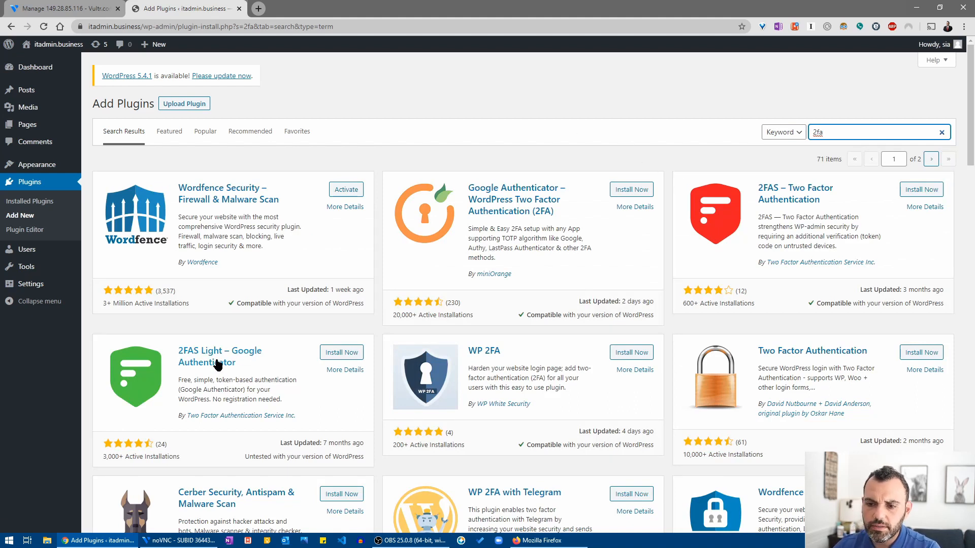
# Install and activate the 2FAS Light – Google Authenticator plugin.
pyautogui.scroll(-2, 151, 363)
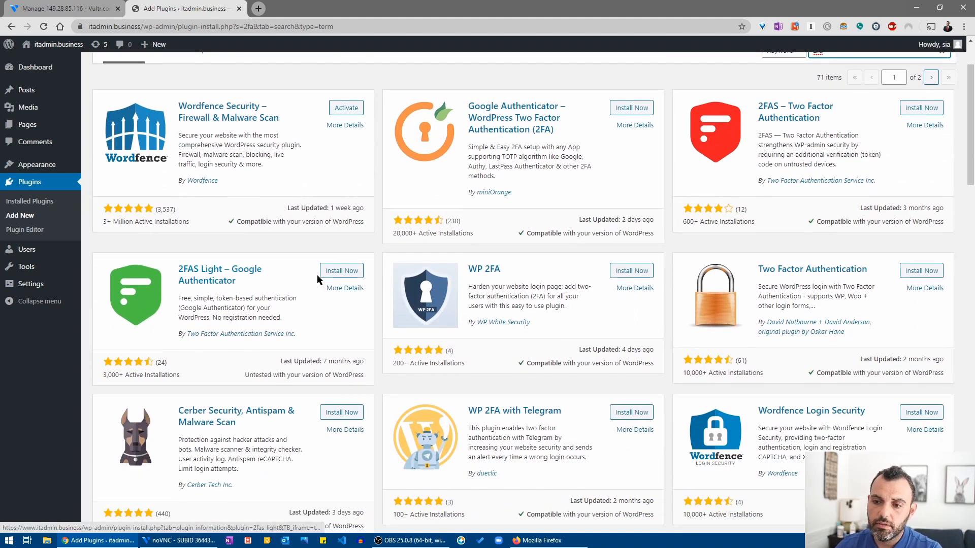
pyautogui.click(329, 273)
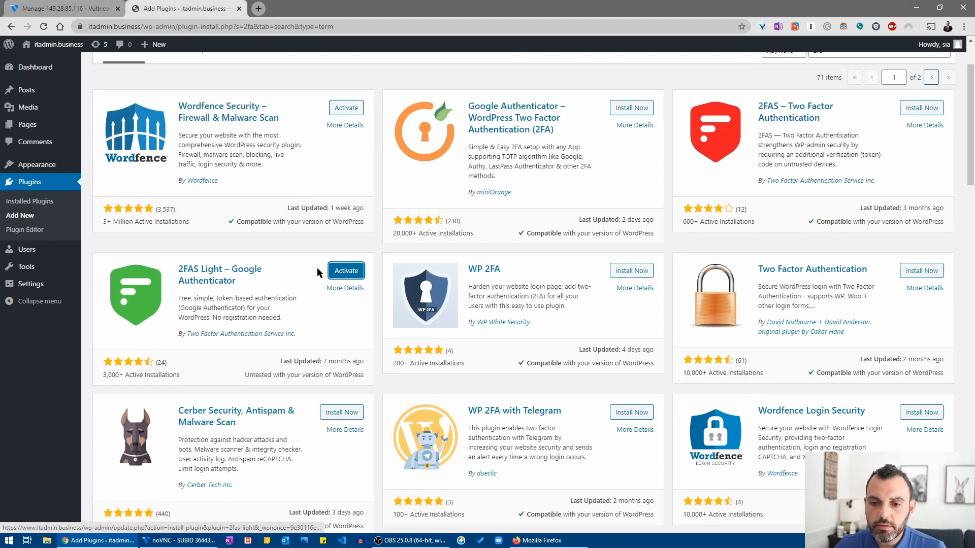
pyautogui.click(358, 273)
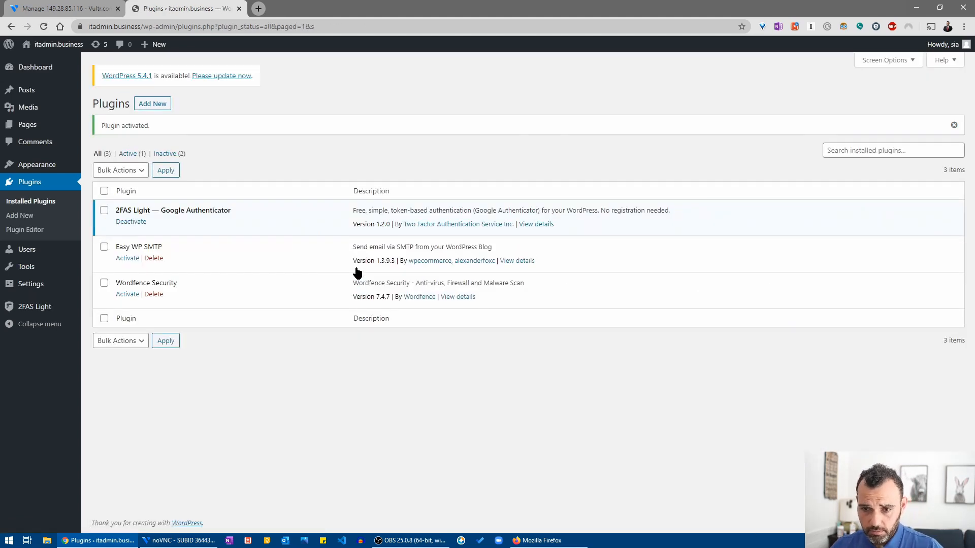
# Open the 2FAS Light configuration page and reveal the QR code for the authenticator app.
pyautogui.click(45, 308)
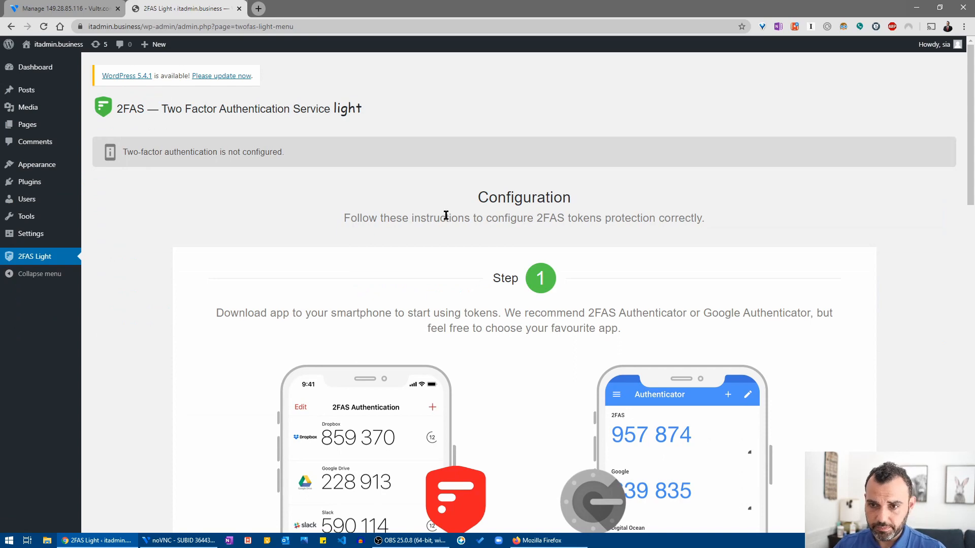
pyautogui.scroll(-8, 446, 215)
pyautogui.scroll(-2, 448, 215)
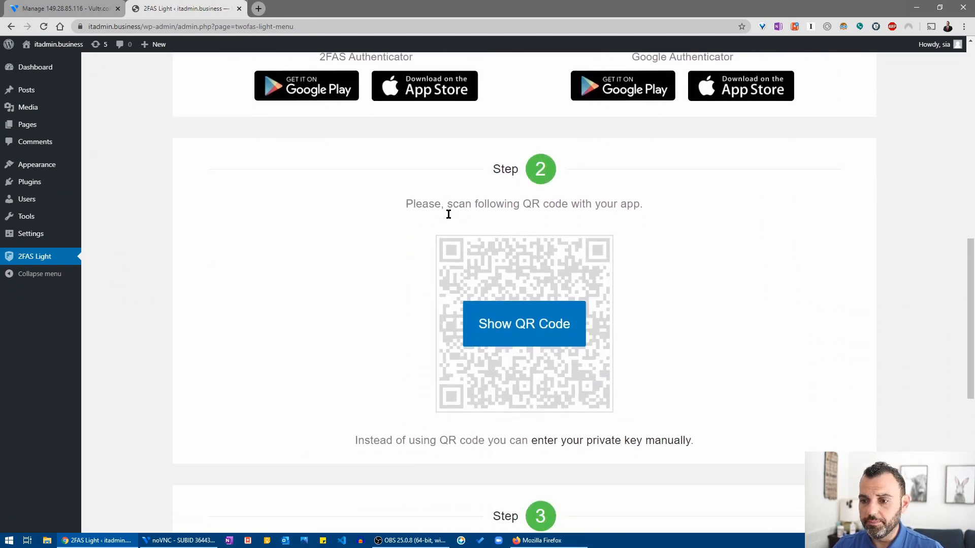
pyautogui.click(522, 314)
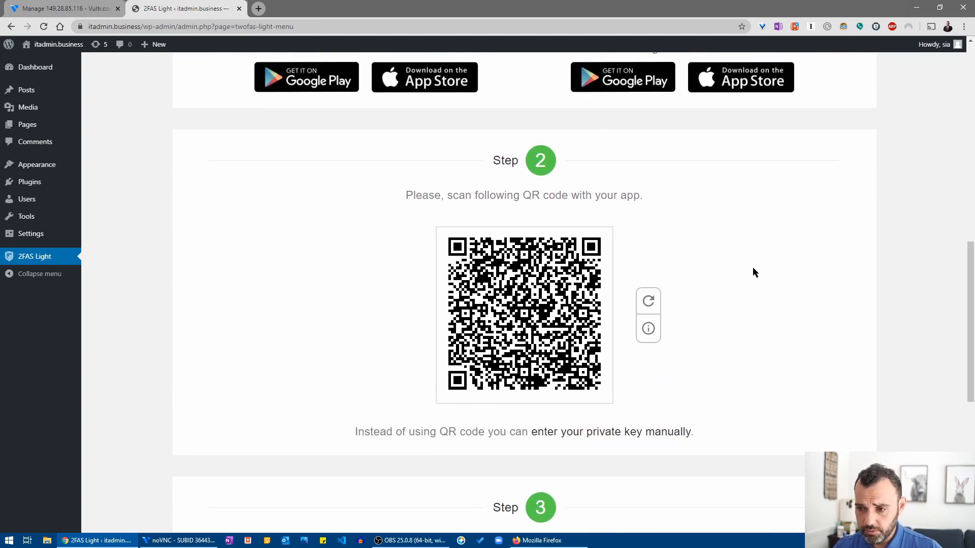
pyautogui.scroll(-3, 753, 267)
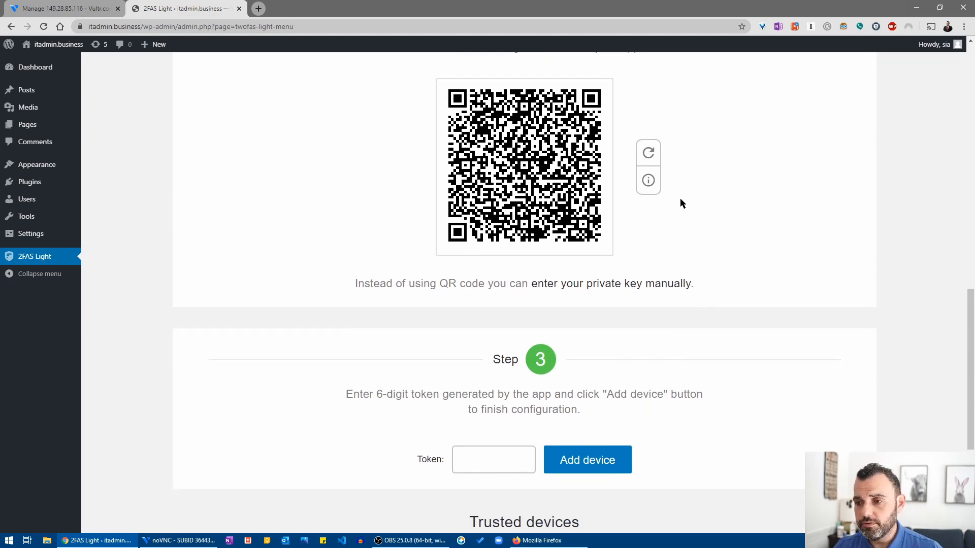
pyautogui.scroll(-1, 680, 201)
pyautogui.scroll(8, 681, 200)
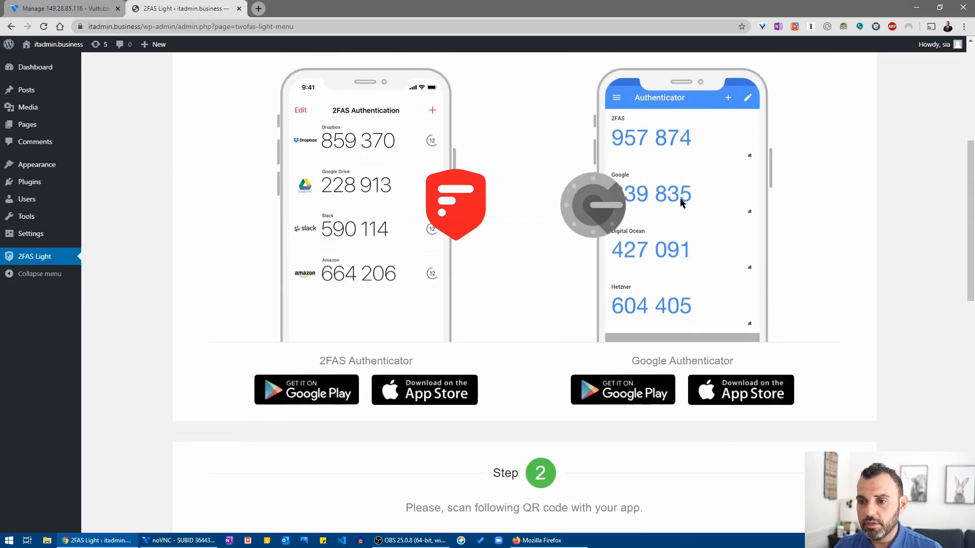
pyautogui.scroll(-12, 681, 203)
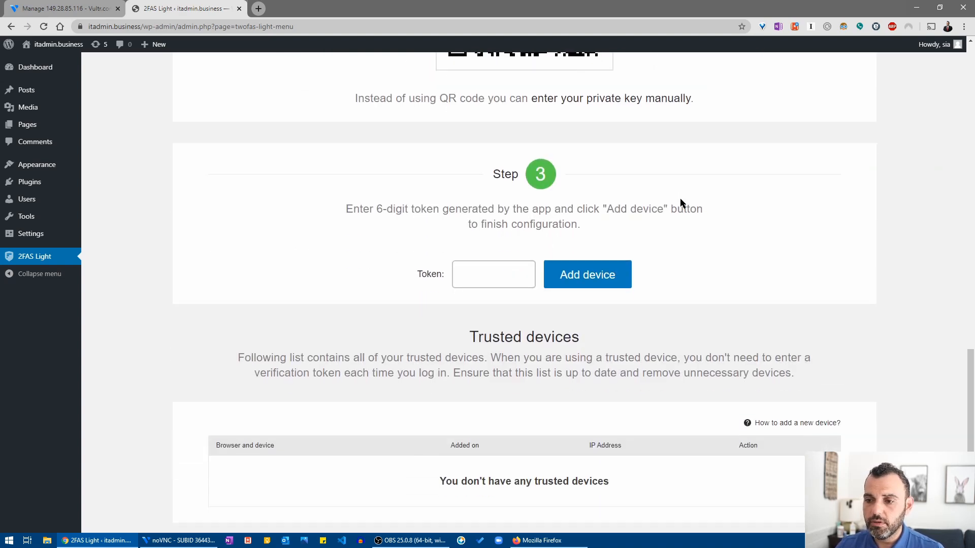
# Select the Token field without entering a code, return to the page top, and switch windows.
pyautogui.click(483, 274)
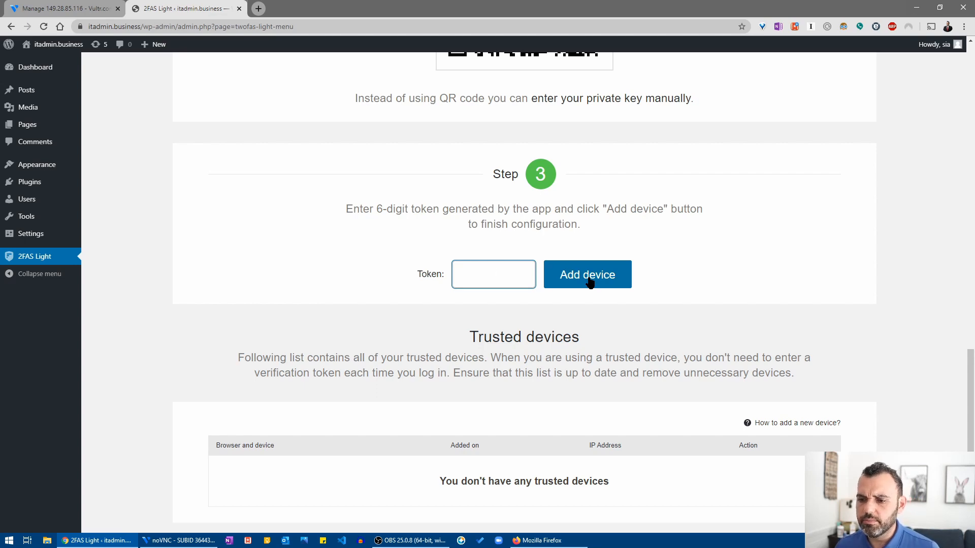
pyautogui.scroll(-1, 589, 282)
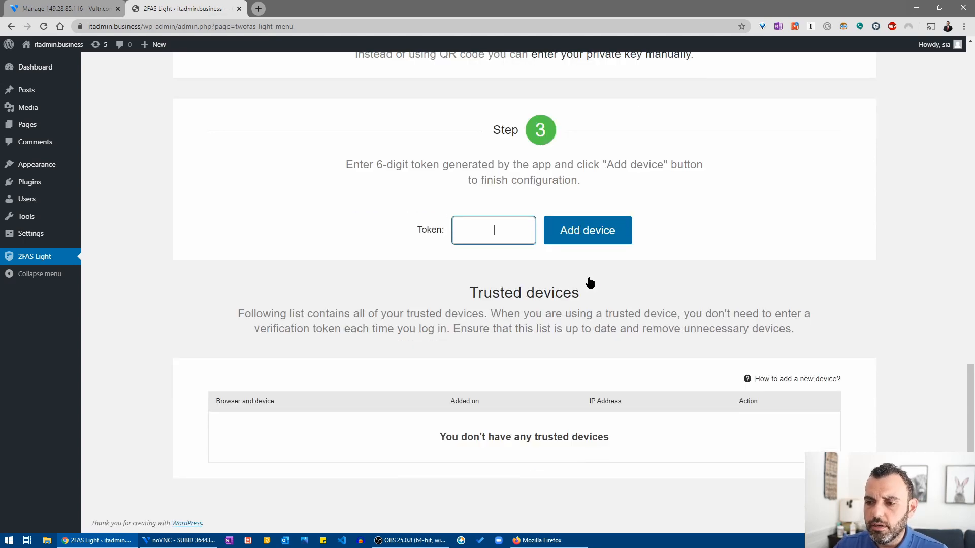
pyautogui.scroll(15, 589, 282)
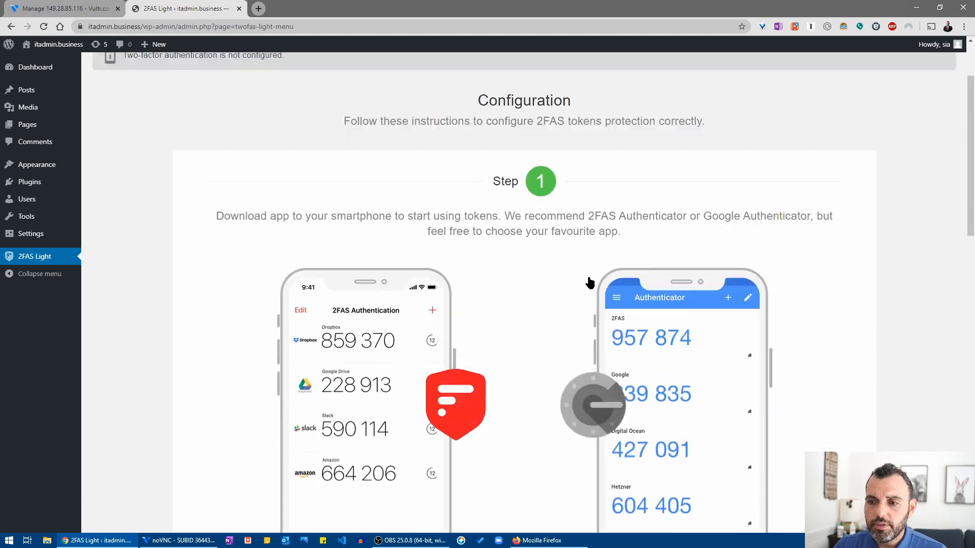
pyautogui.hotkey('alt', 'Tab')
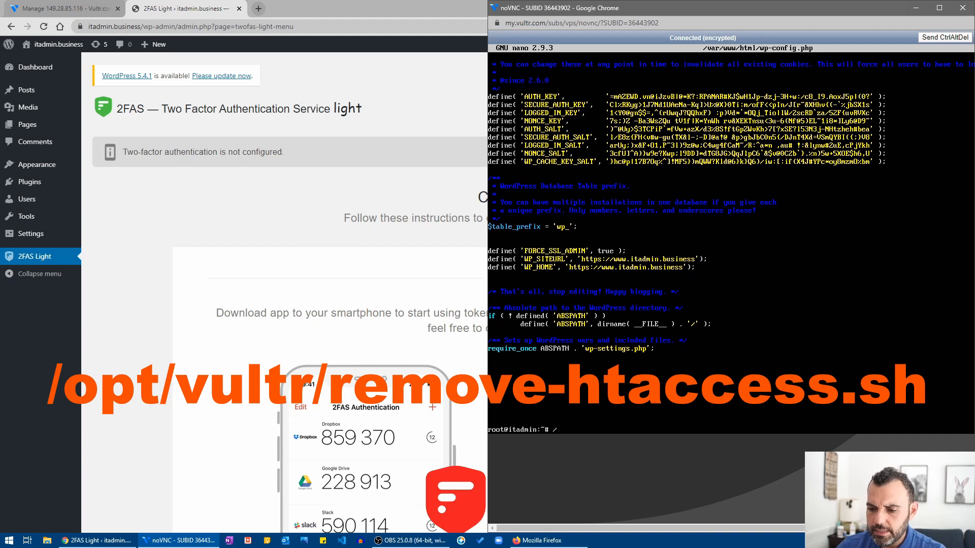
# Run /opt/vultr/remove-htaccess.sh in the noVNC console, then bring the WordPress window back.
pyautogui.write('opt/vultr')
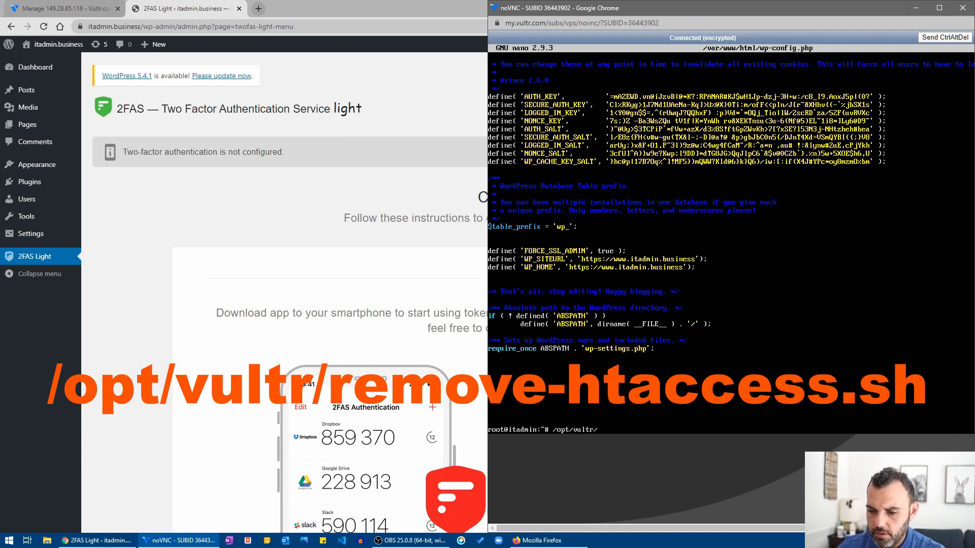
pyautogui.write('/')
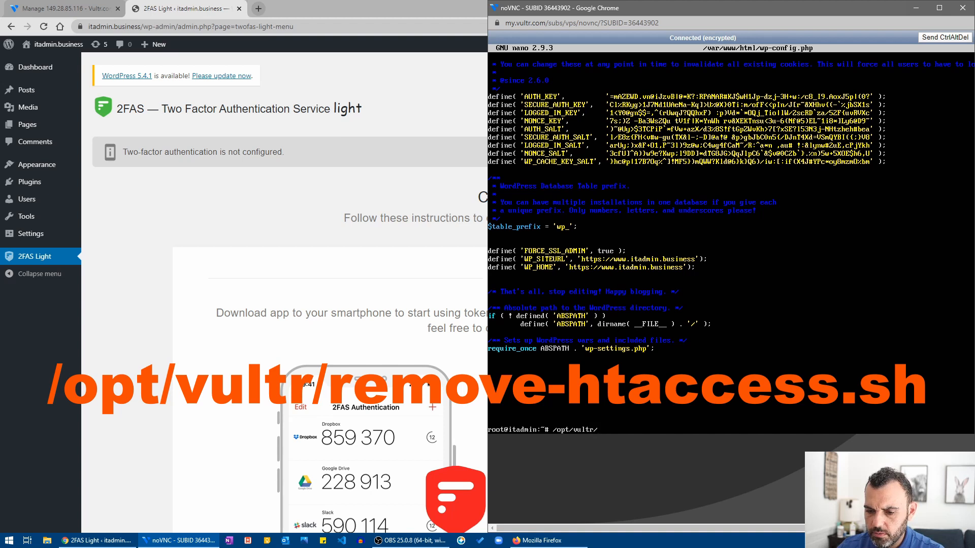
pyautogui.write('remove-')
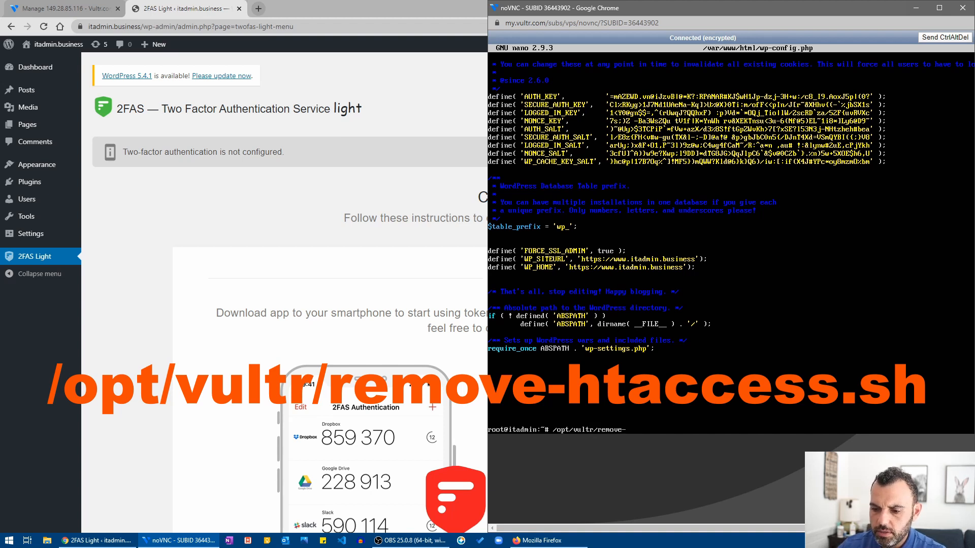
pyautogui.write('h')
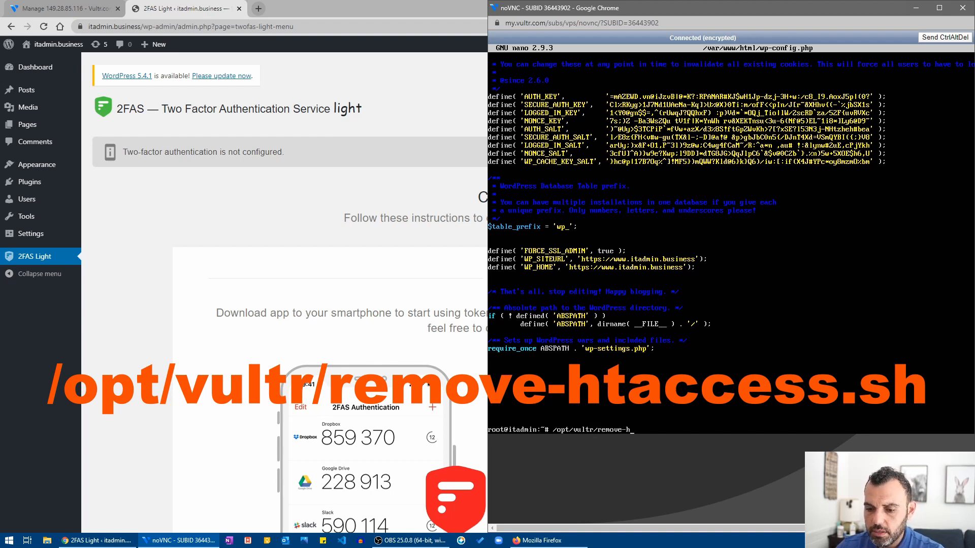
pyautogui.write('taccess')
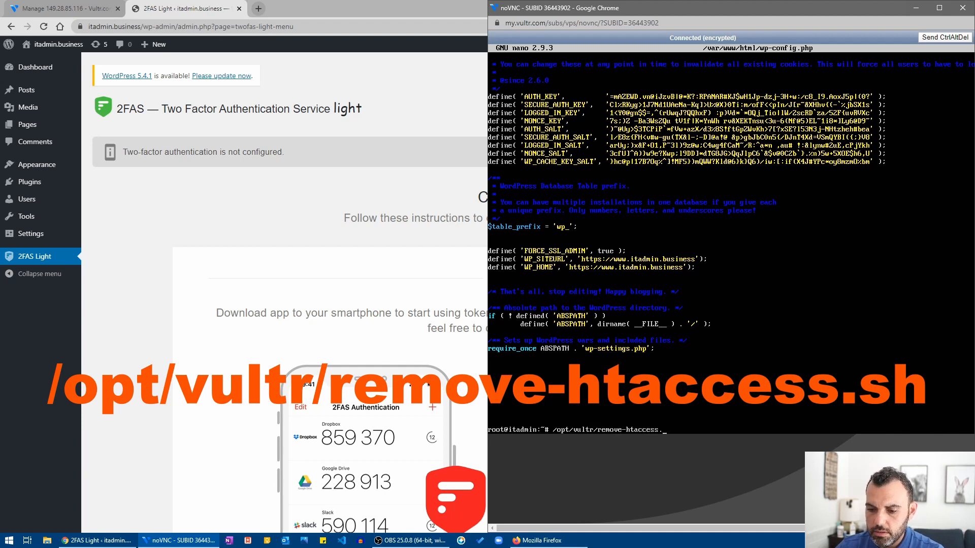
pyautogui.write('.sh')
pyautogui.press('Return')
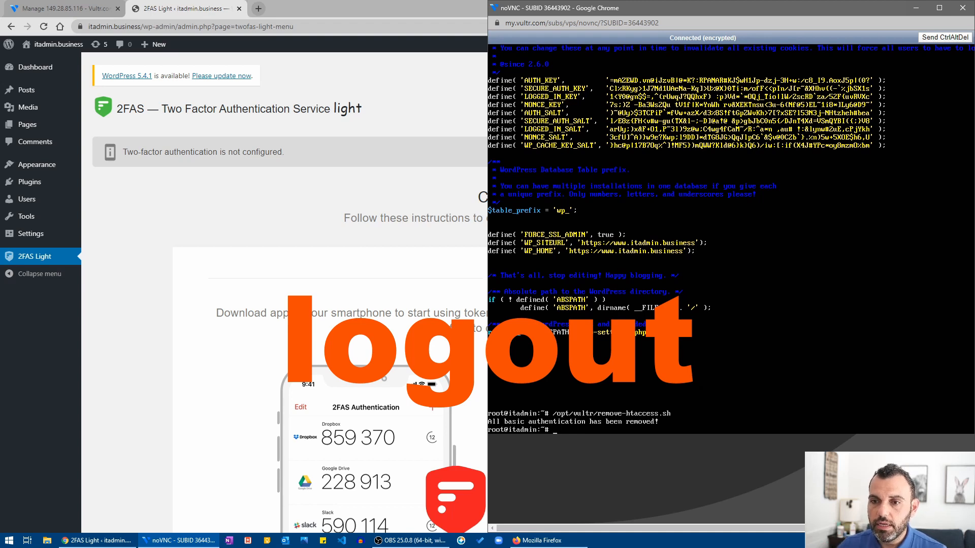
pyautogui.click(364, 187)
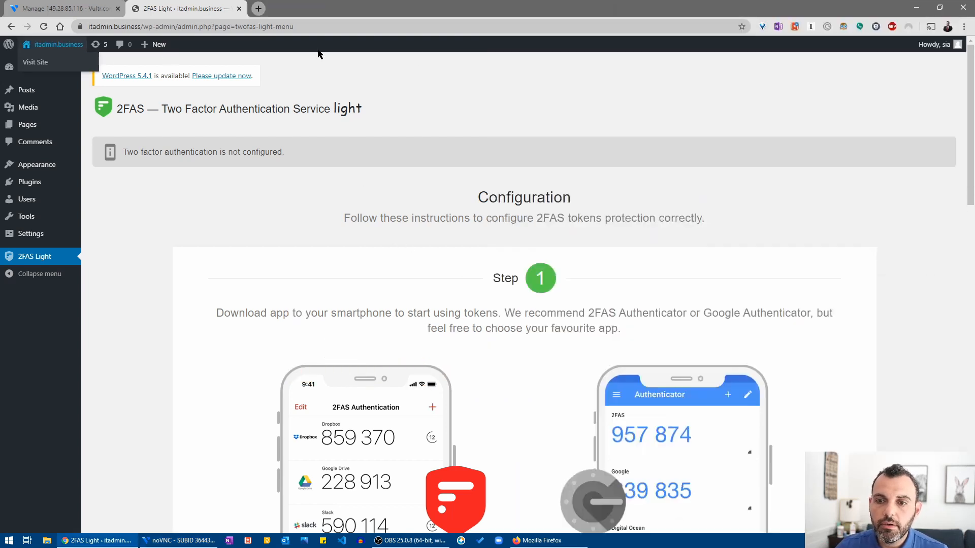
# Log out of WordPress from the Howdy menu and close the login tab.
pyautogui.moveTo(933, 44)
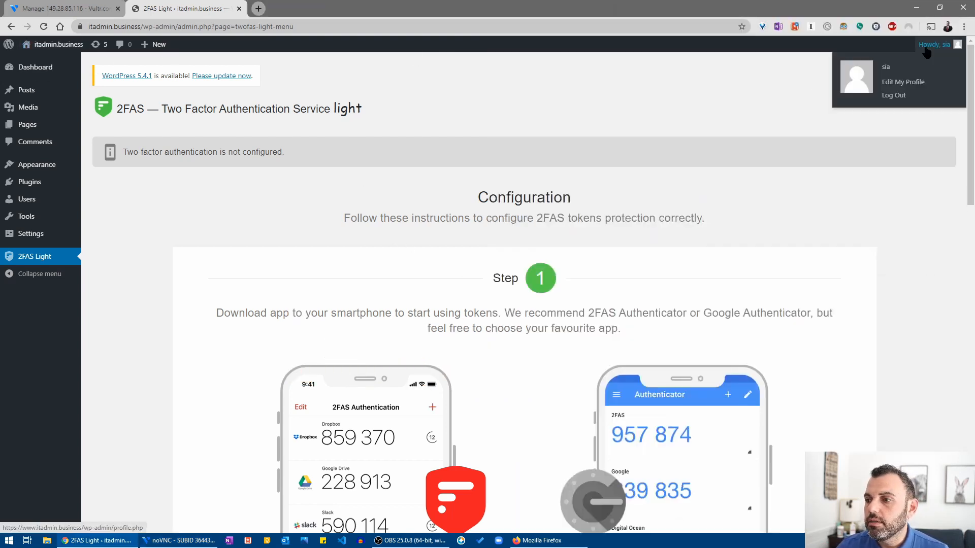
pyautogui.click(893, 96)
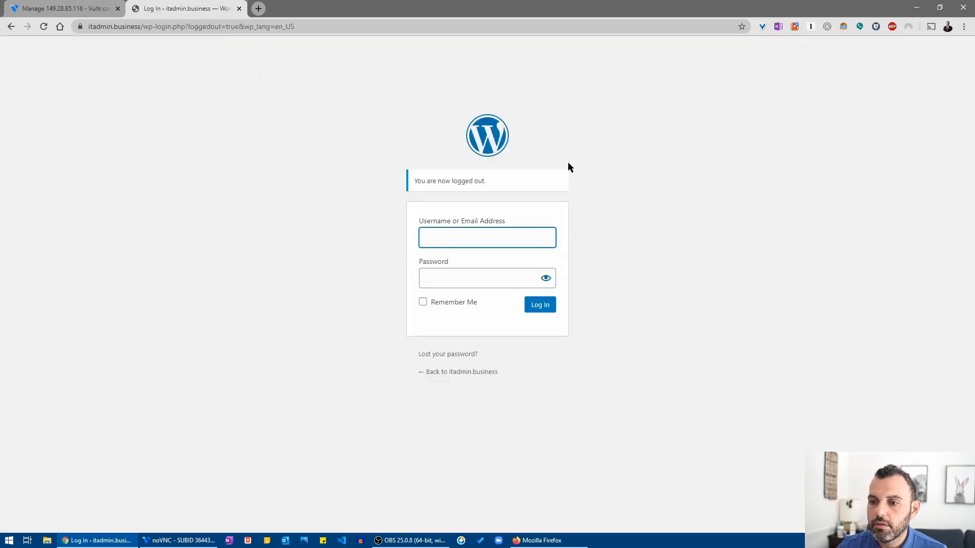
pyautogui.click(239, 8)
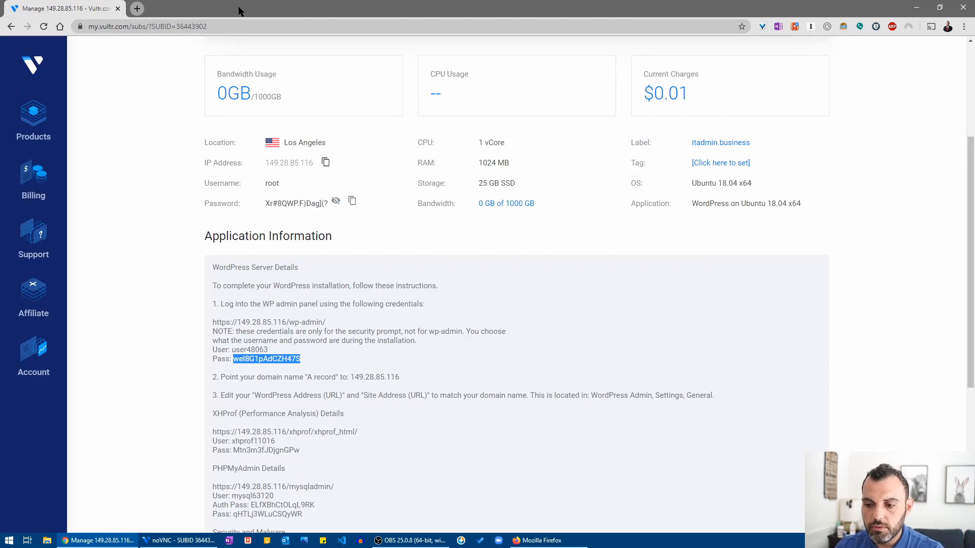
# In Firefox, append /wp-admin to the itadmin.business address to load the login page.
pyautogui.click(541, 540)
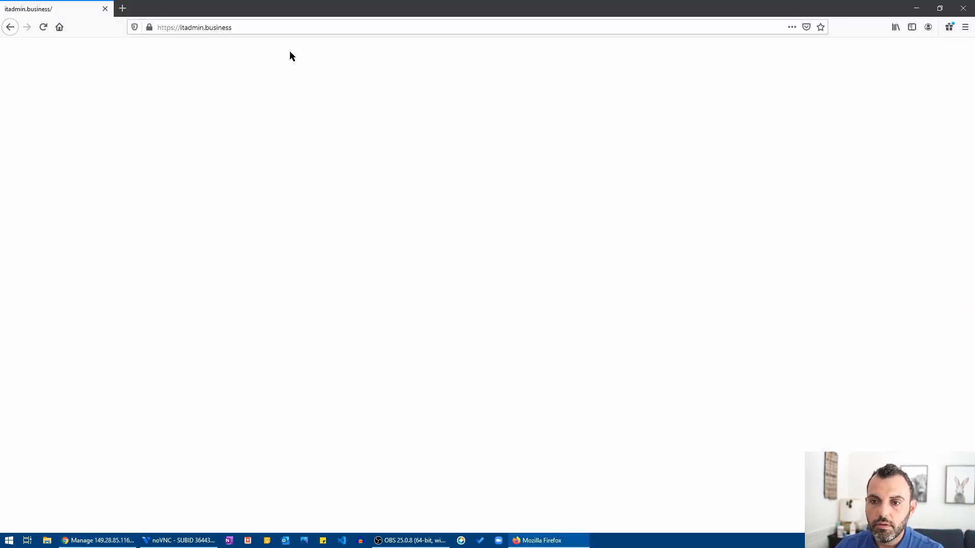
pyautogui.click(263, 27)
pyautogui.doubleClick(263, 28)
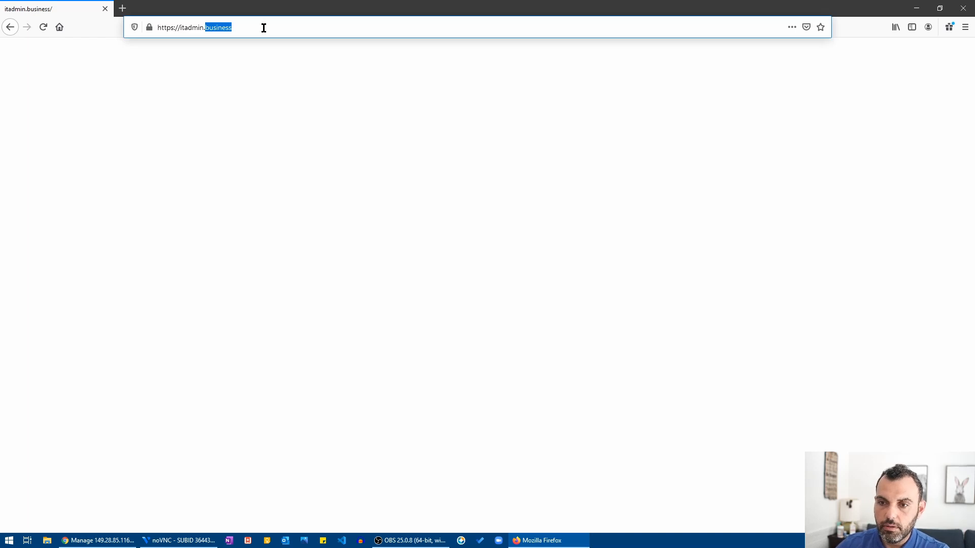
pyautogui.click(264, 27)
pyautogui.write('/wp-admi')
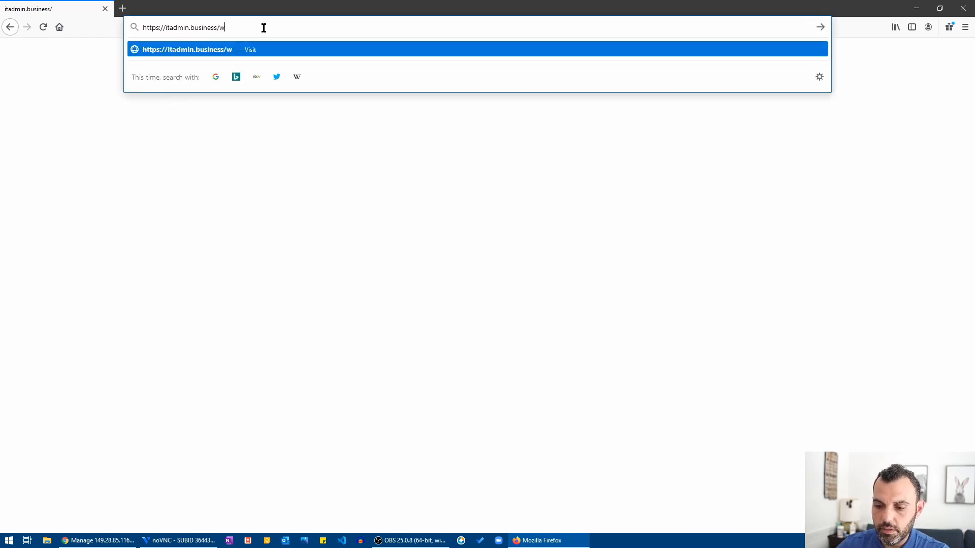
pyautogui.write('n')
pyautogui.press('Return')
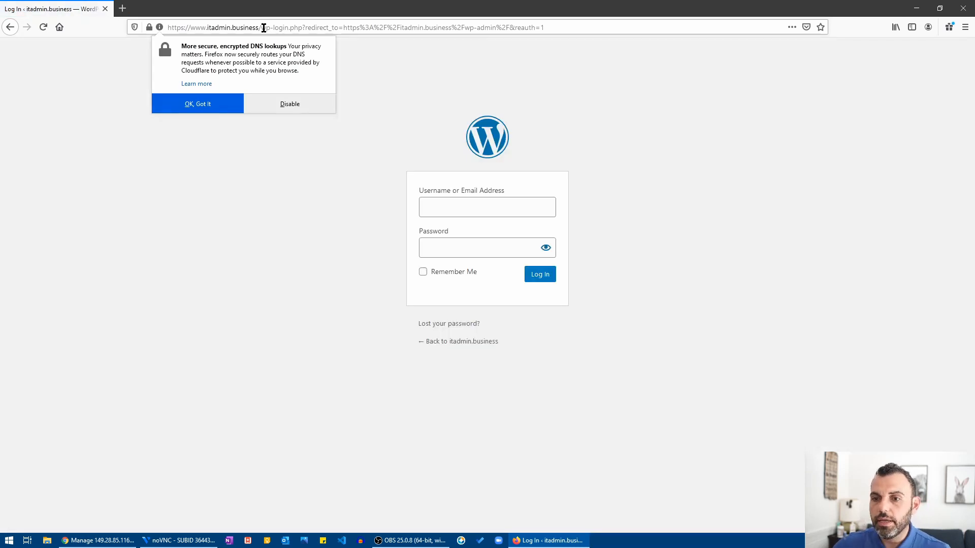
# Log in with the admin username and password, then check the certificate is verified by Let's Encrypt.
pyautogui.click(444, 200)
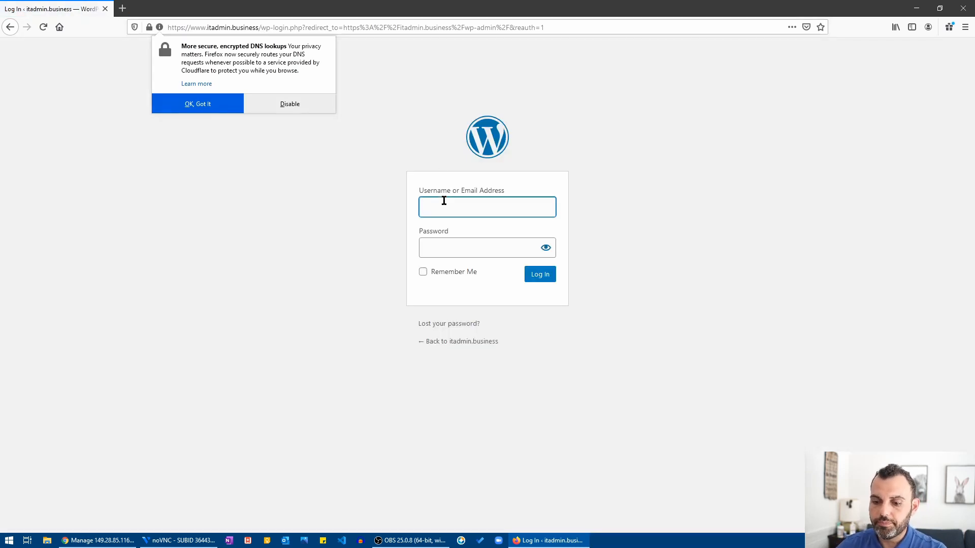
pyautogui.write('sia')
pyautogui.press('Tab')
pyautogui.write('****')
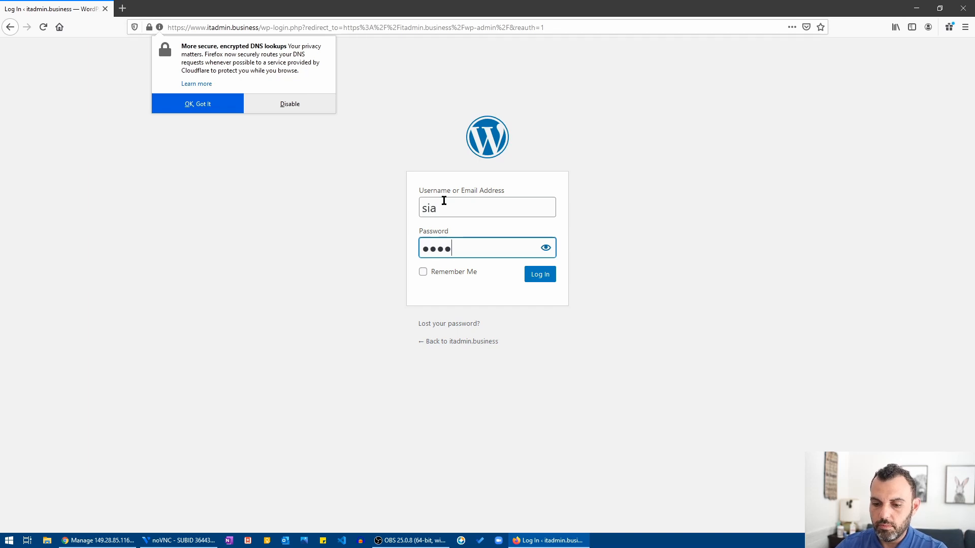
pyautogui.write('****')
pyautogui.press('Return')
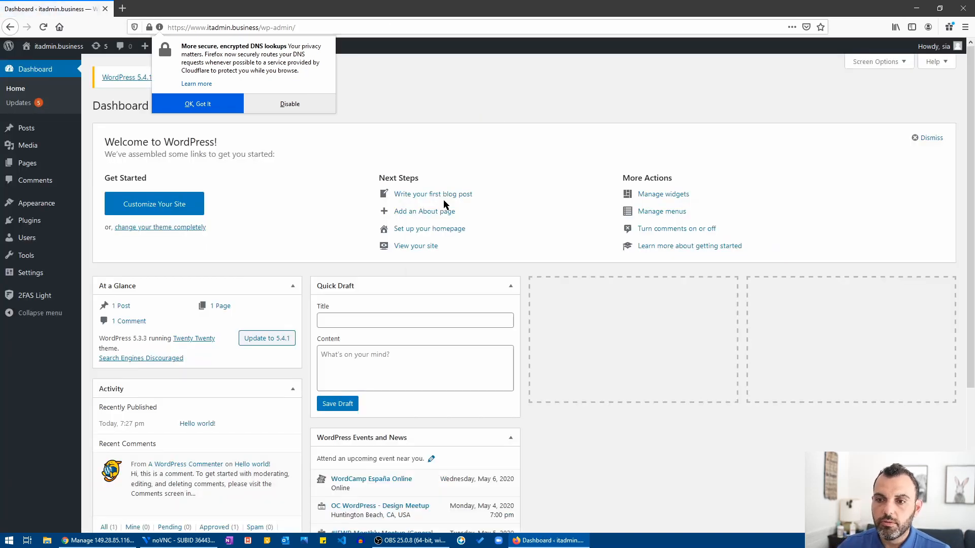
pyautogui.click(148, 28)
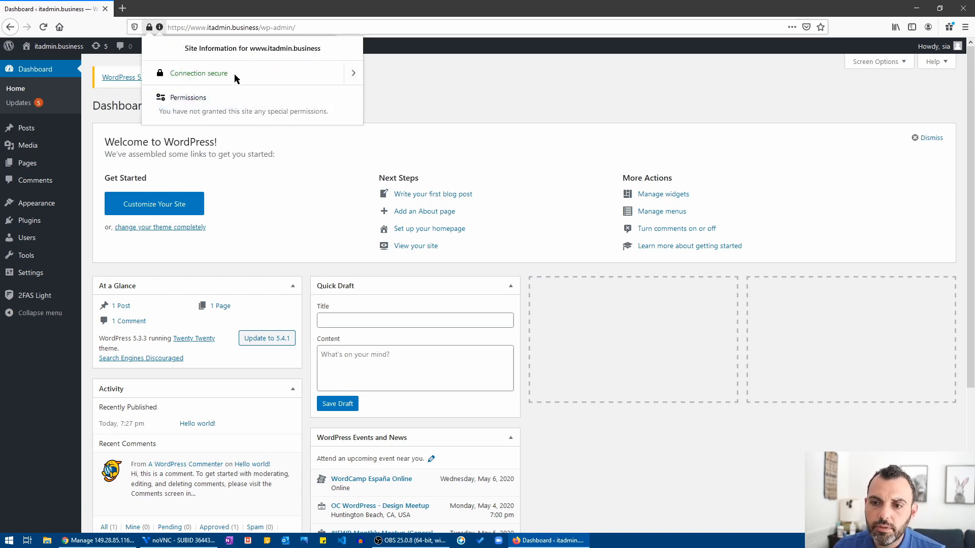
pyautogui.click(358, 73)
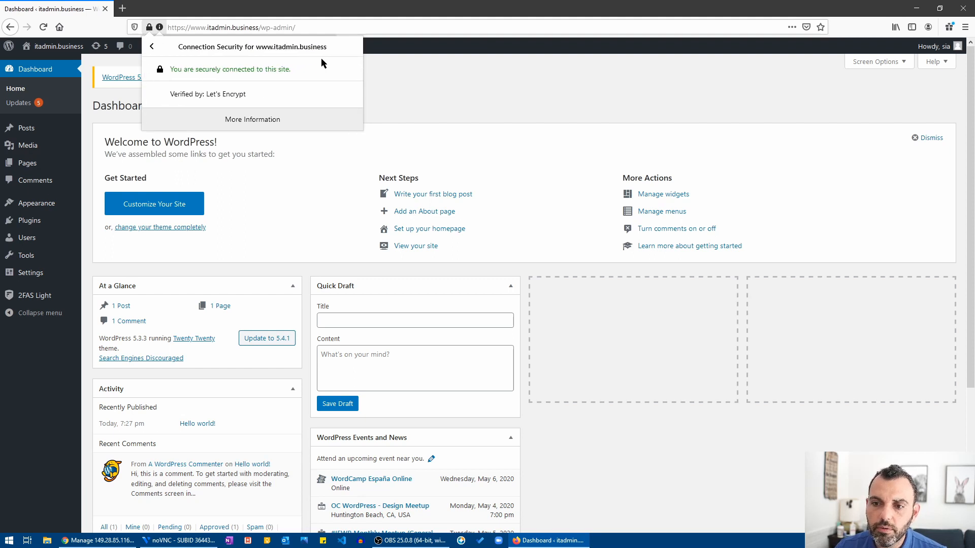